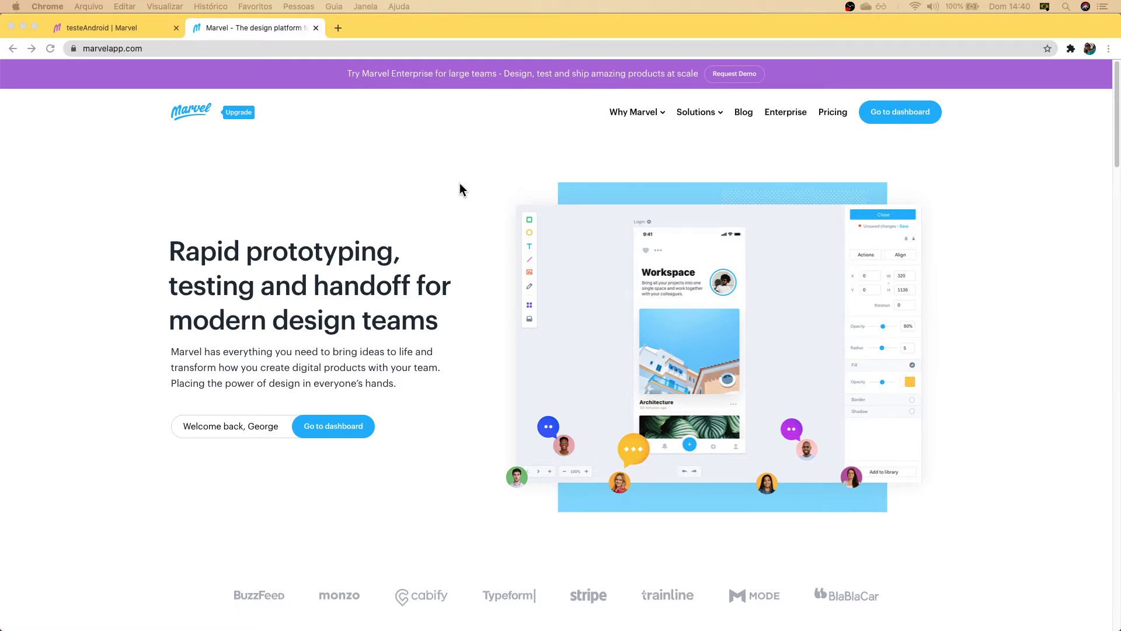
# Step: Play the testeAndroid prototype and test the login flow from the Aplicativinho icon to the list screen and back home
pyautogui.click(131, 30)
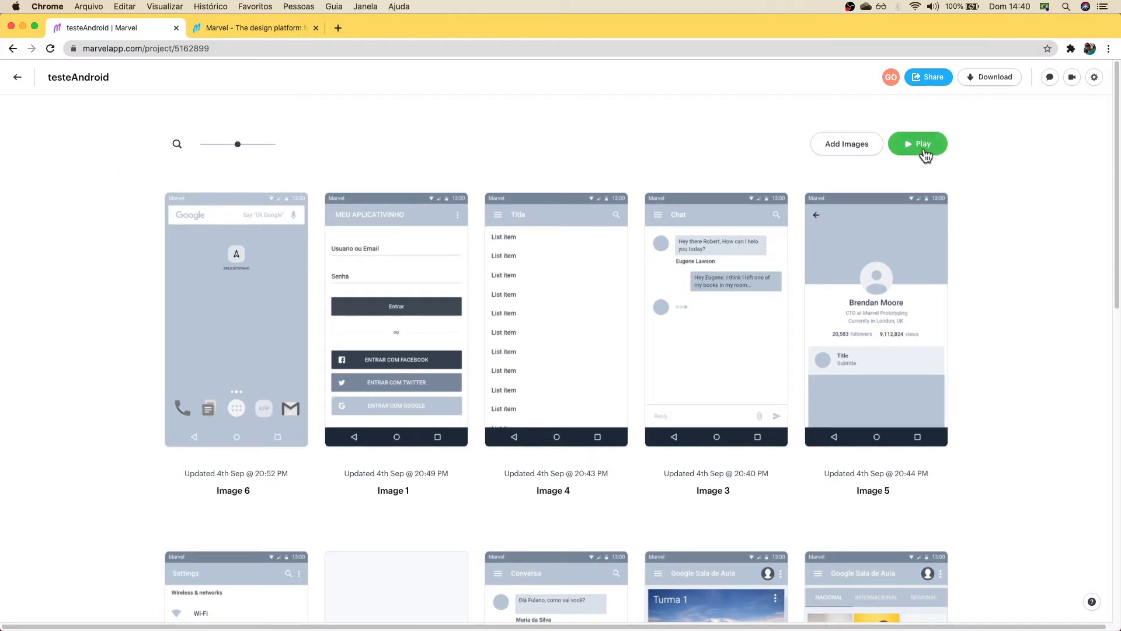
pyautogui.click(902, 152)
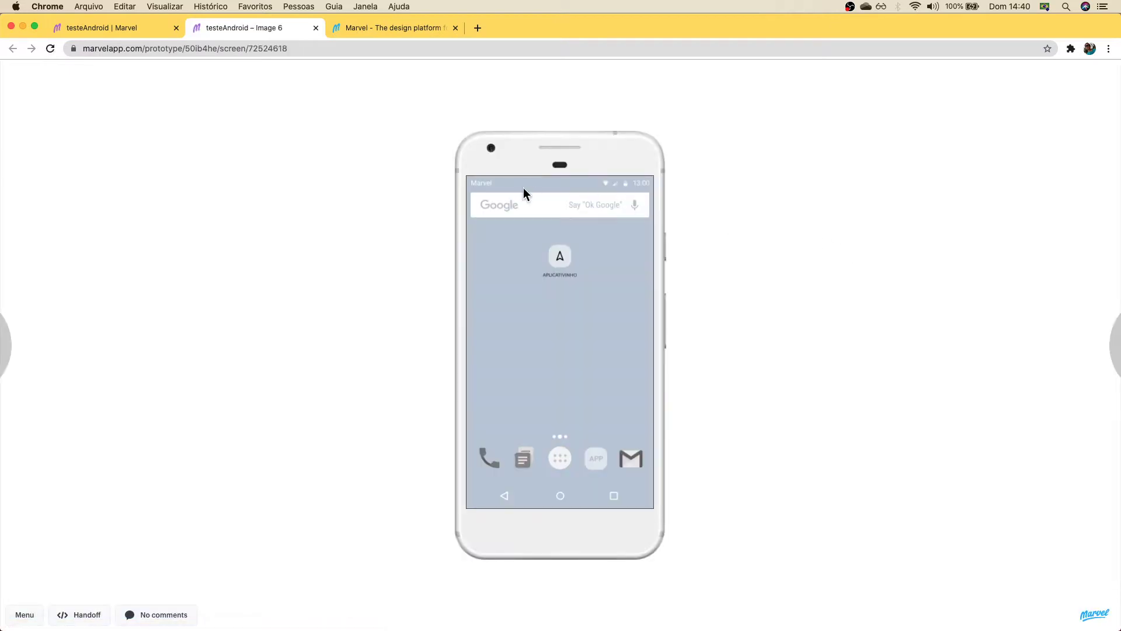
pyautogui.click(566, 268)
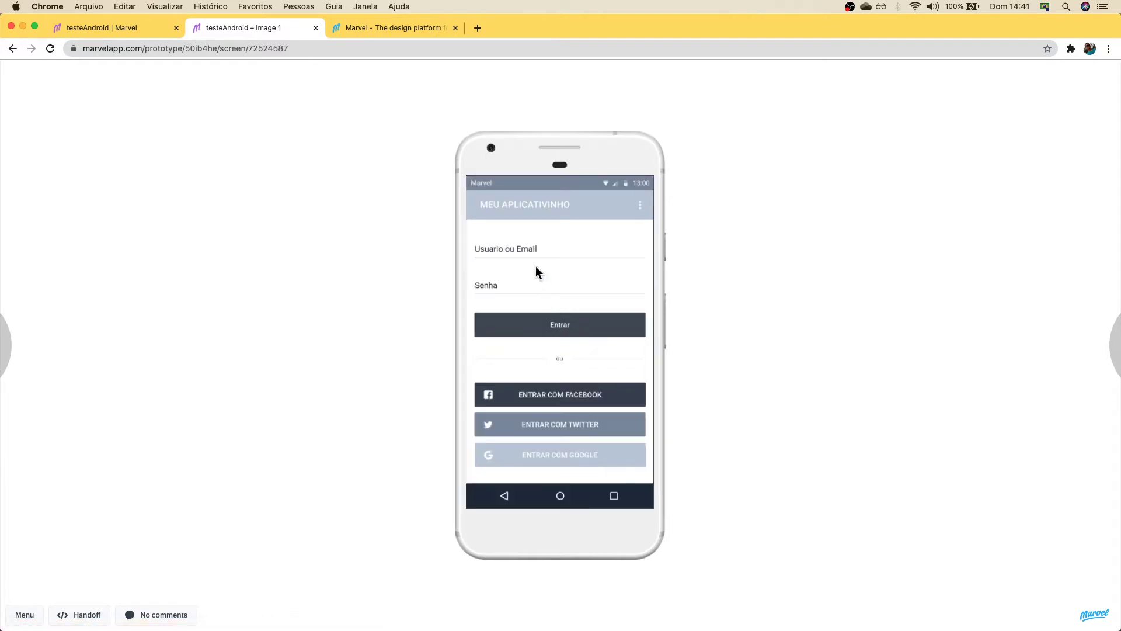
pyautogui.click(522, 334)
pyautogui.click(540, 329)
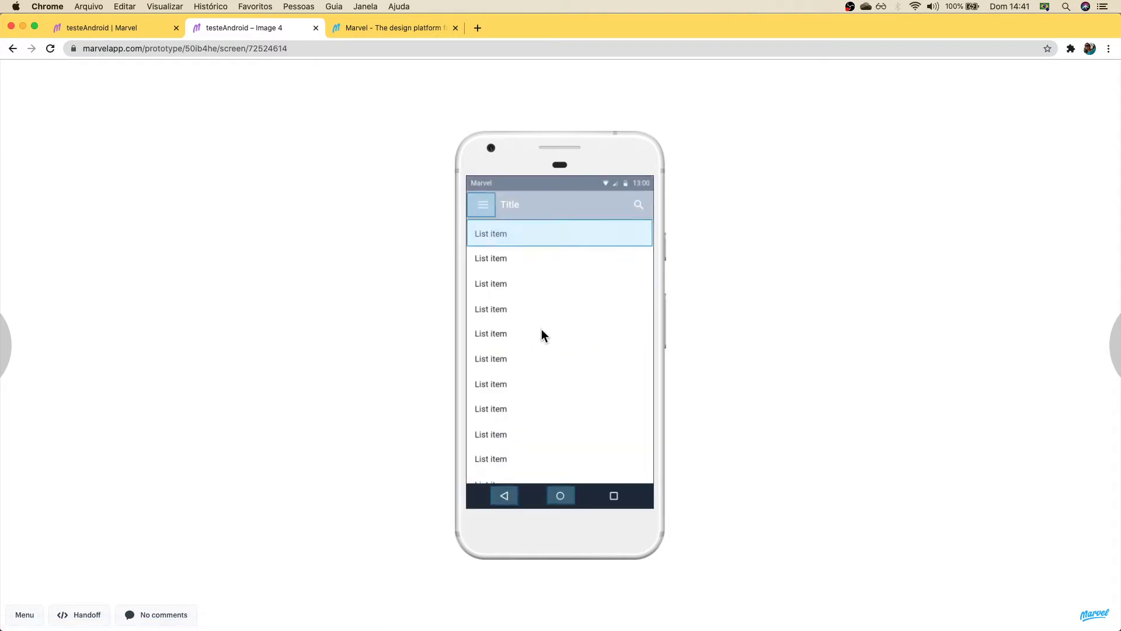
pyautogui.click(532, 330)
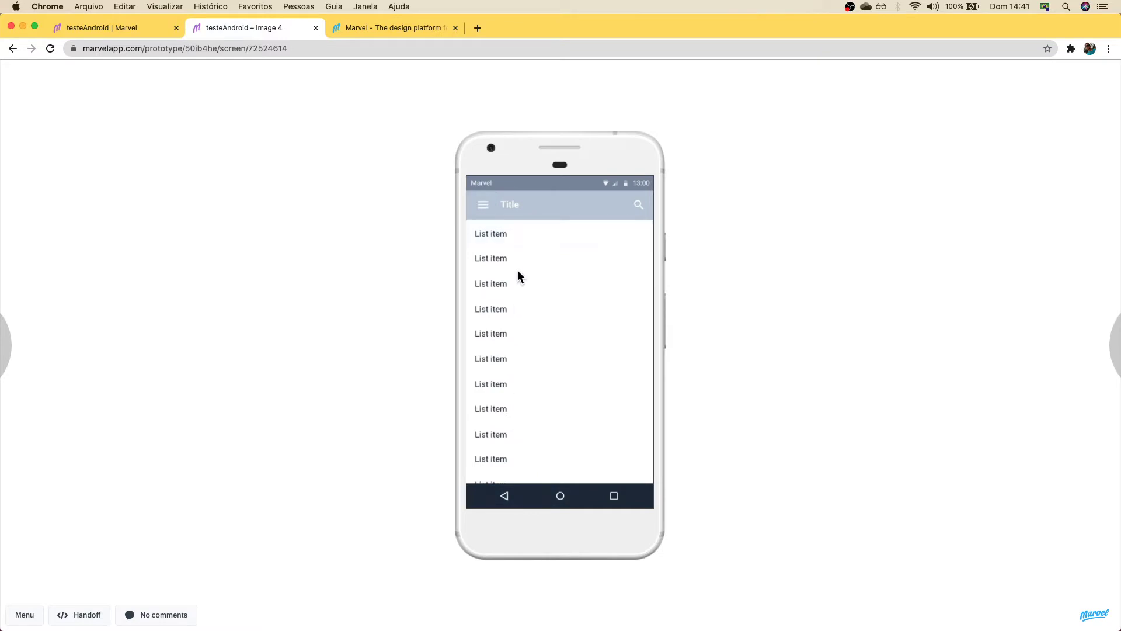
pyautogui.click(561, 501)
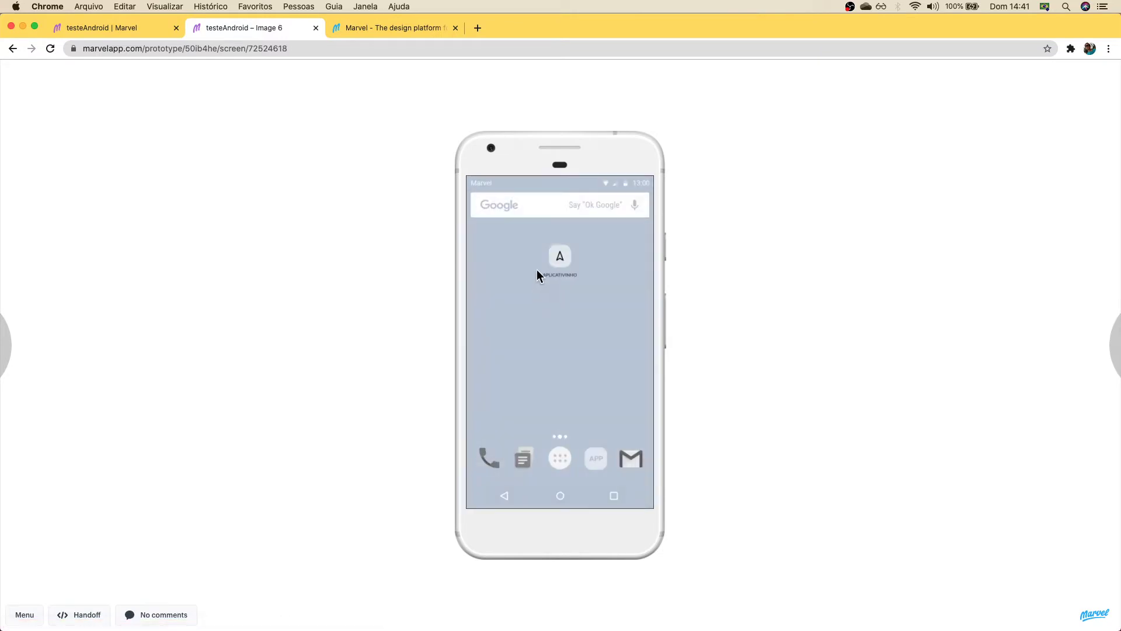
# Step: Reopen Aplicativinho in the prototype, pass the login screen and open the chat from the first list item
pyautogui.click(559, 263)
pyautogui.click(530, 331)
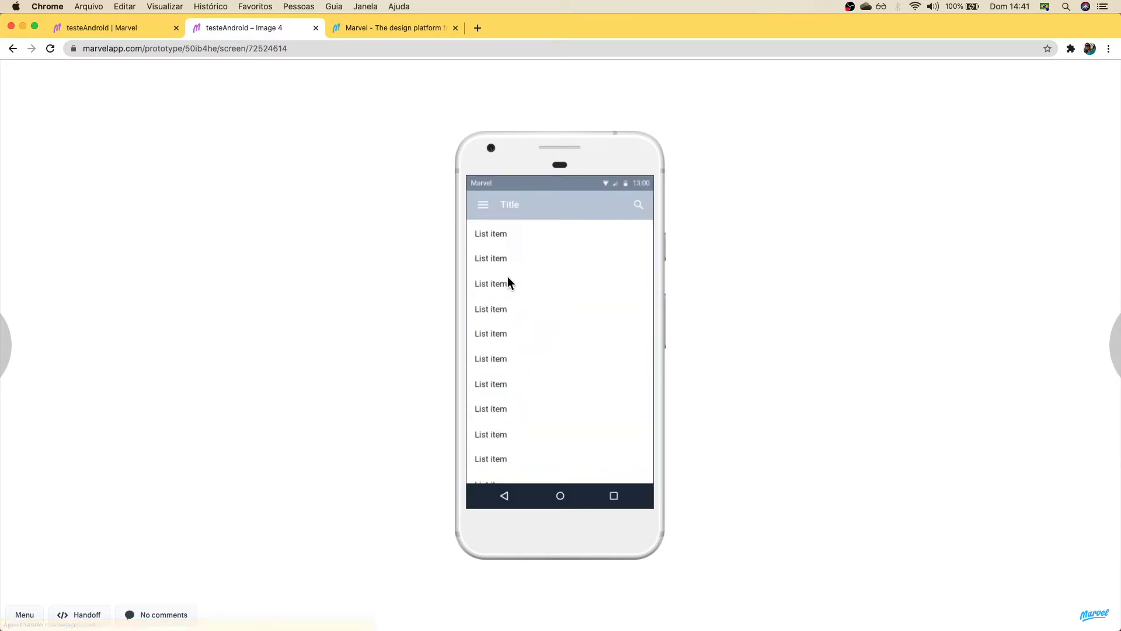
pyautogui.click(527, 247)
pyautogui.click(526, 240)
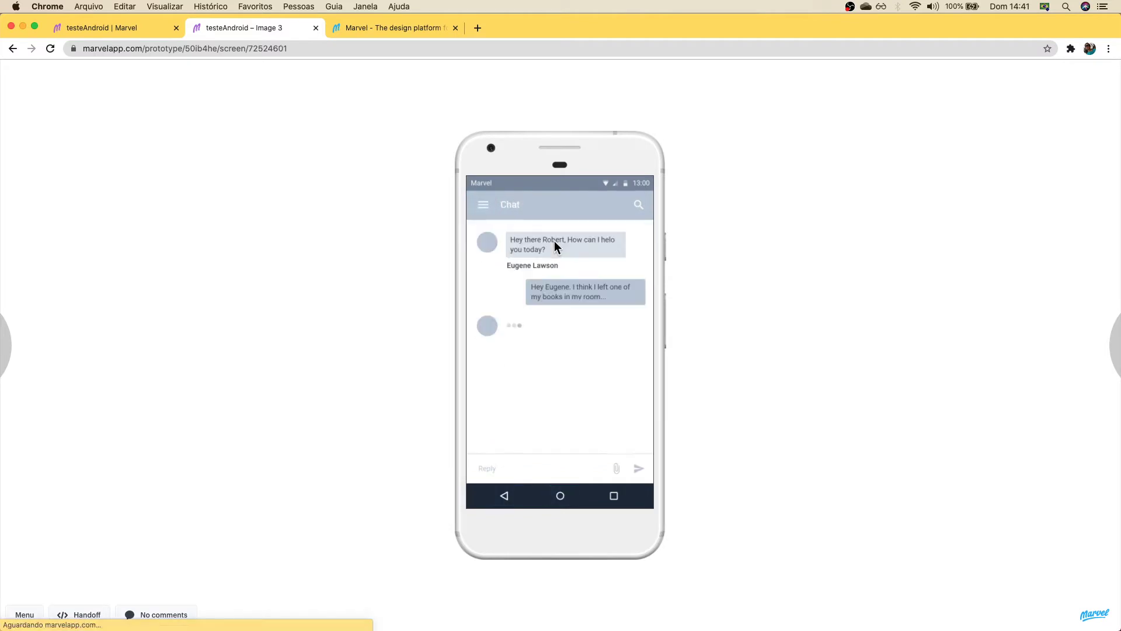
# Step: Test the chat avatar's link to the profile screen and go back through the chat to the list screen
pyautogui.click(566, 352)
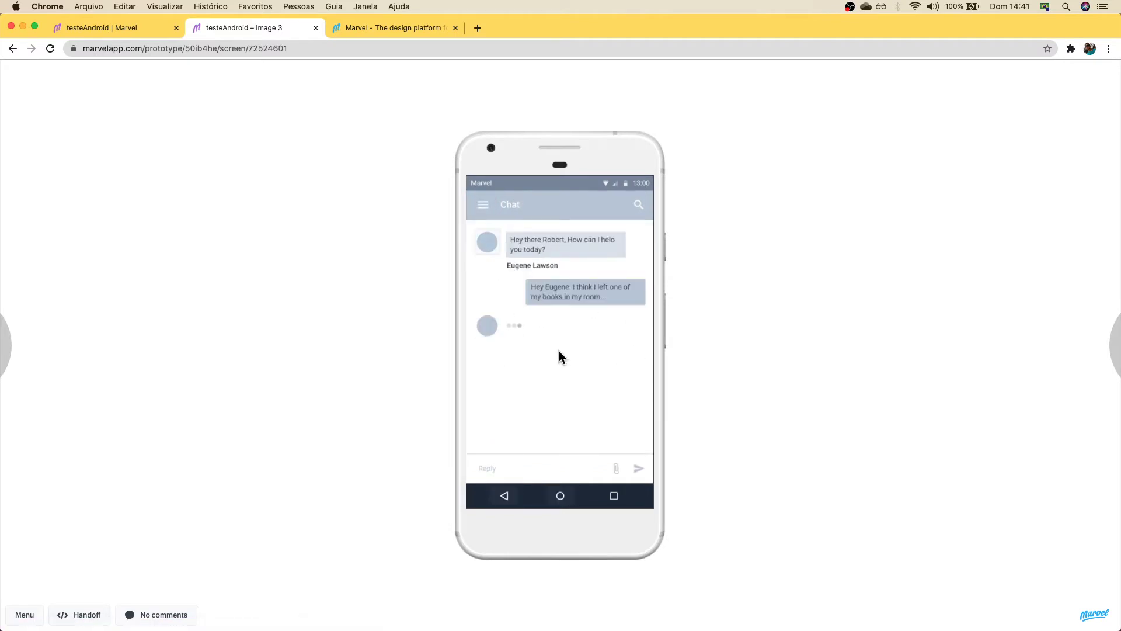
pyautogui.click(495, 248)
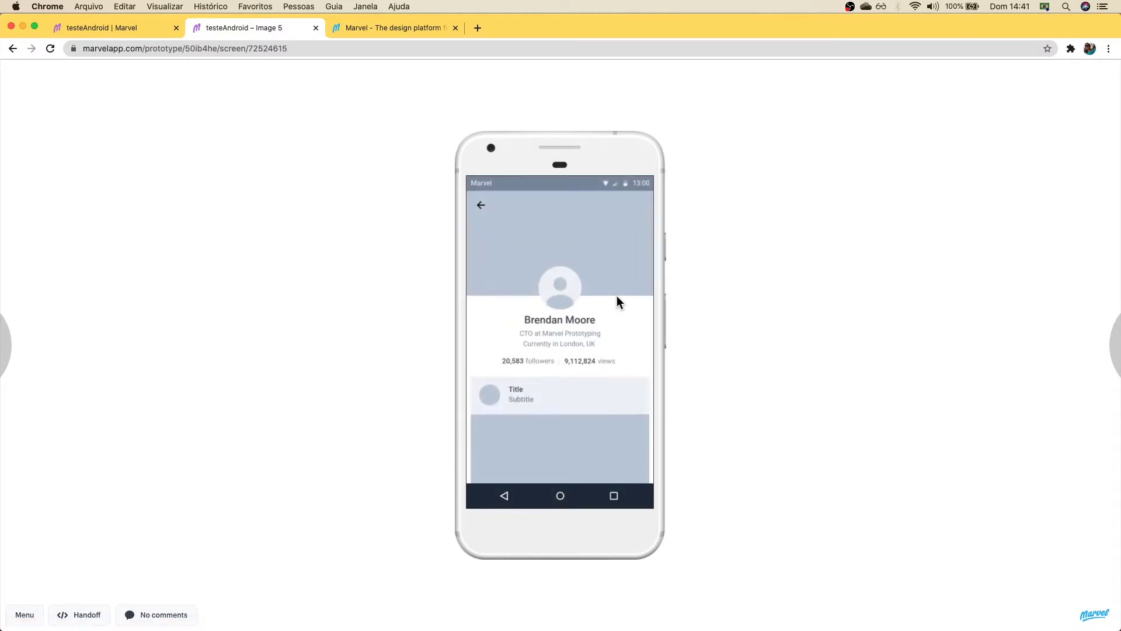
pyautogui.click(554, 286)
pyautogui.click(481, 205)
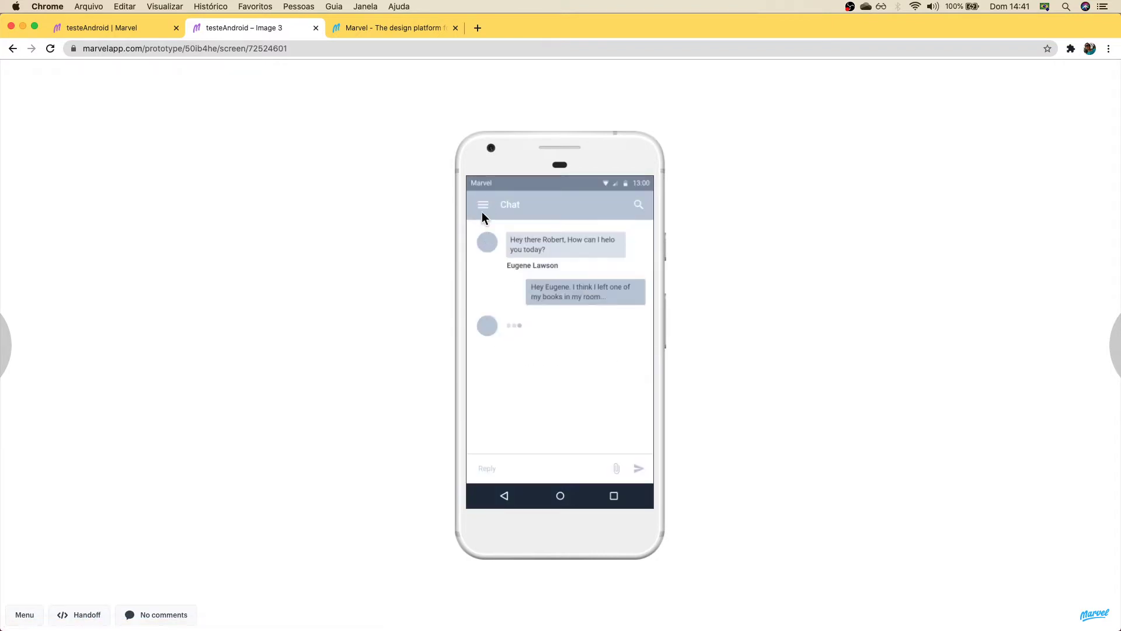
pyautogui.click(503, 504)
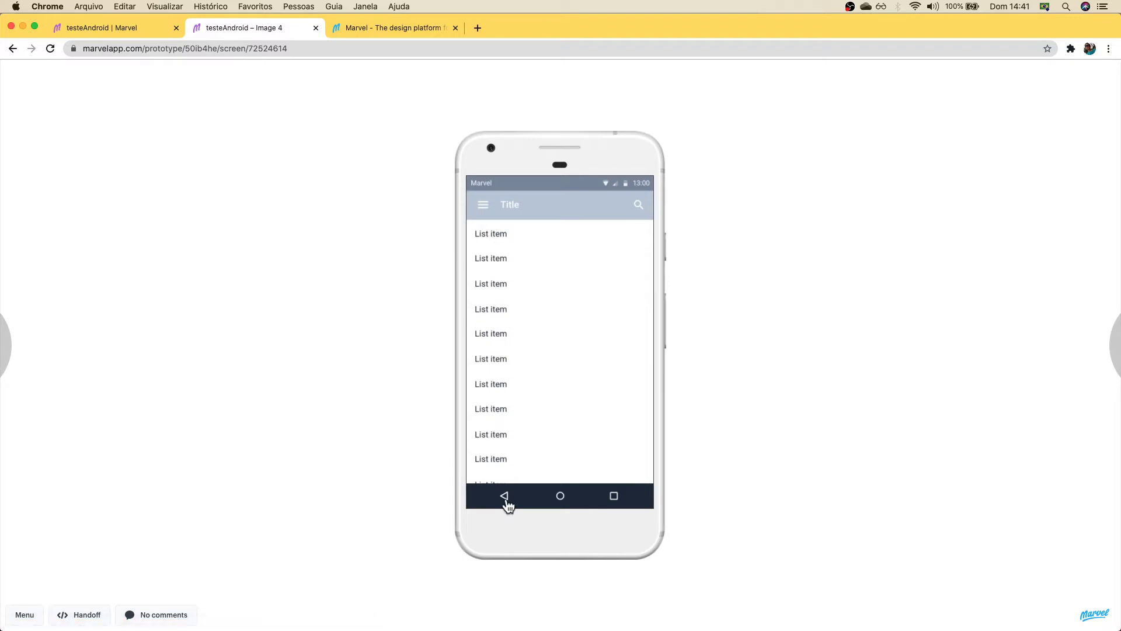
# Step: Test the list screen's link to Settings and back home, and close the prototype preview
pyautogui.click(481, 203)
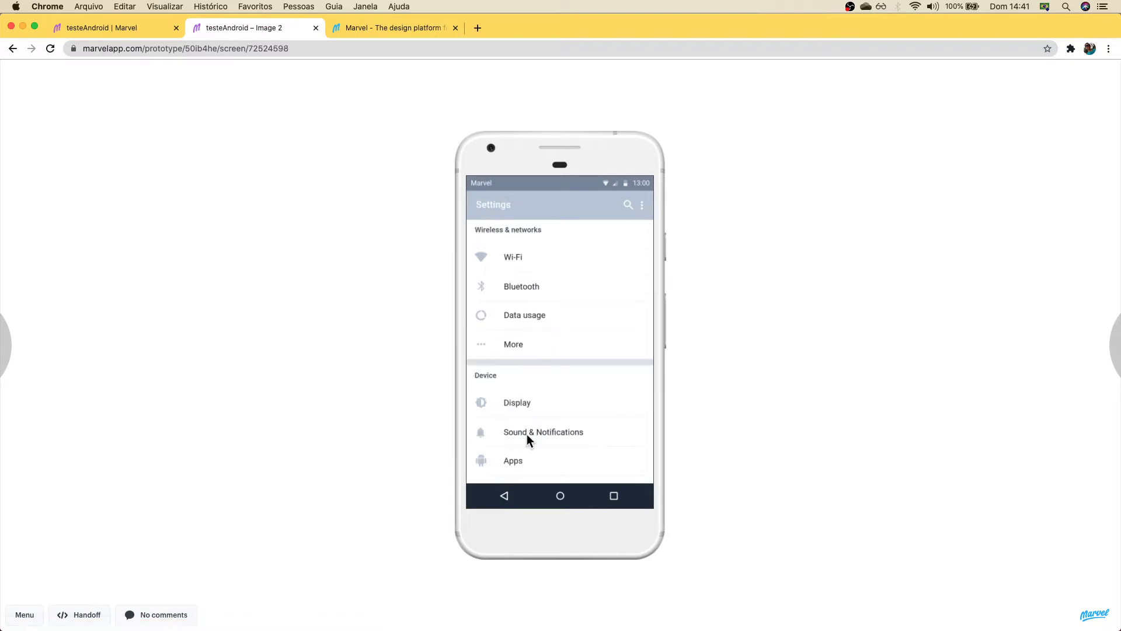
pyautogui.click(515, 495)
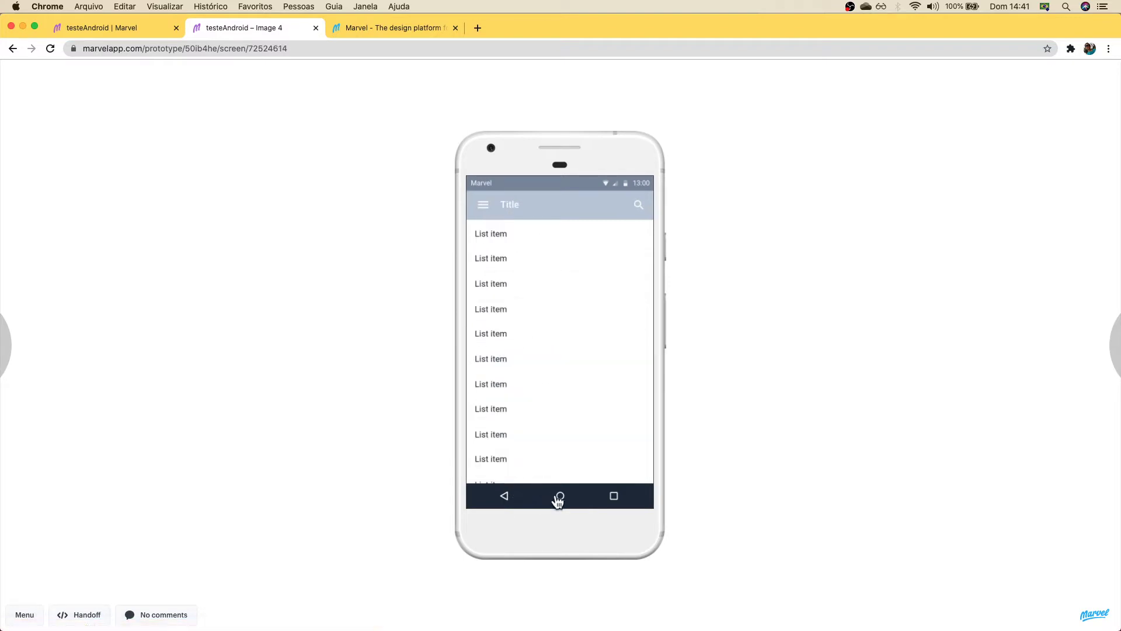
pyautogui.click(559, 497)
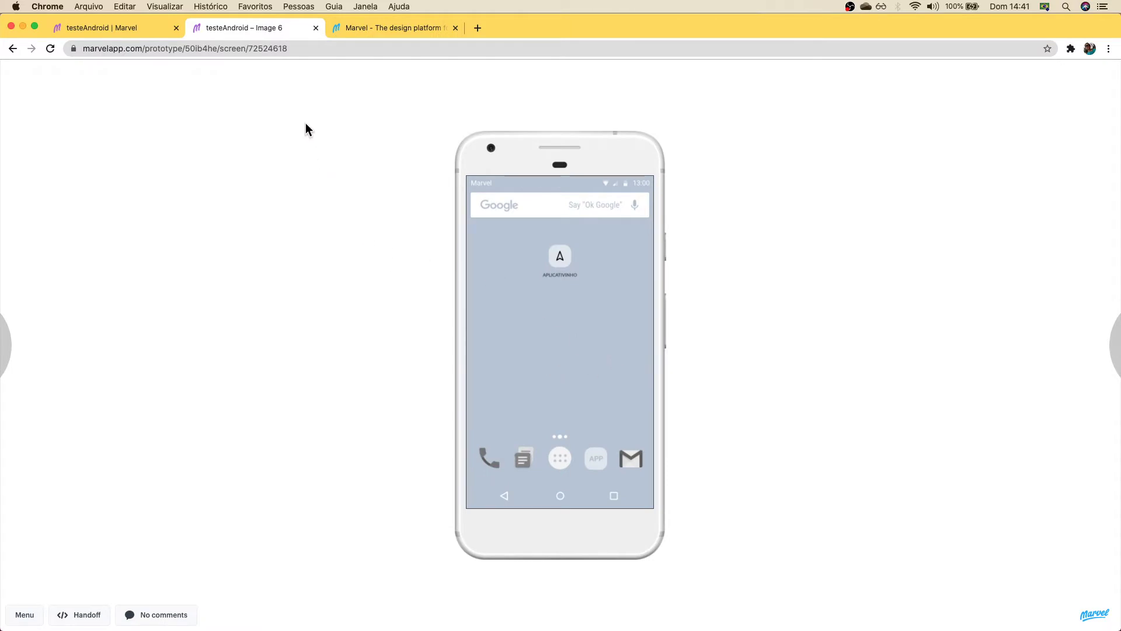
pyautogui.click(315, 28)
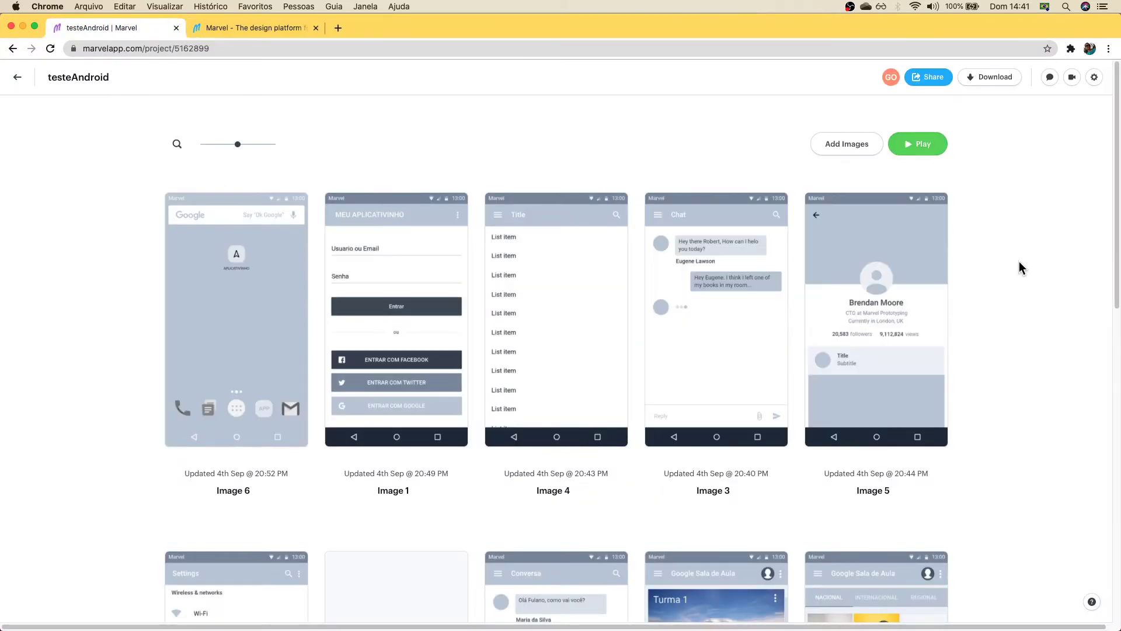
# Step: Add a new blank screen to the testeAndroid project with the Design in Marvel option
pyautogui.scroll(-1, 1023, 271)
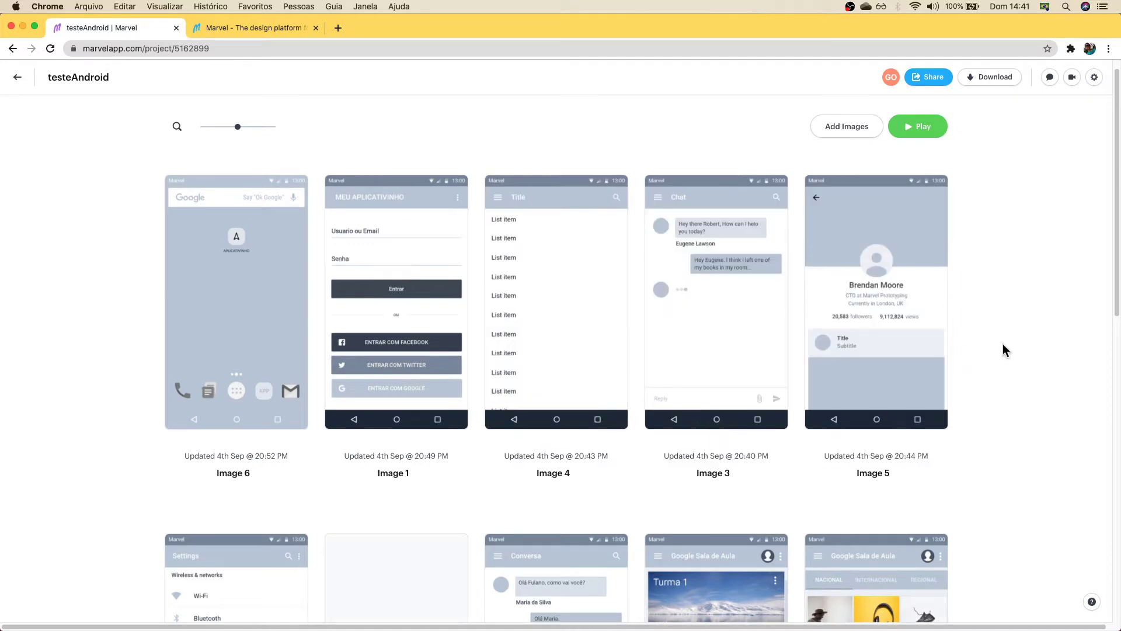
pyautogui.scroll(-3, 1002, 351)
pyautogui.scroll(3, 996, 362)
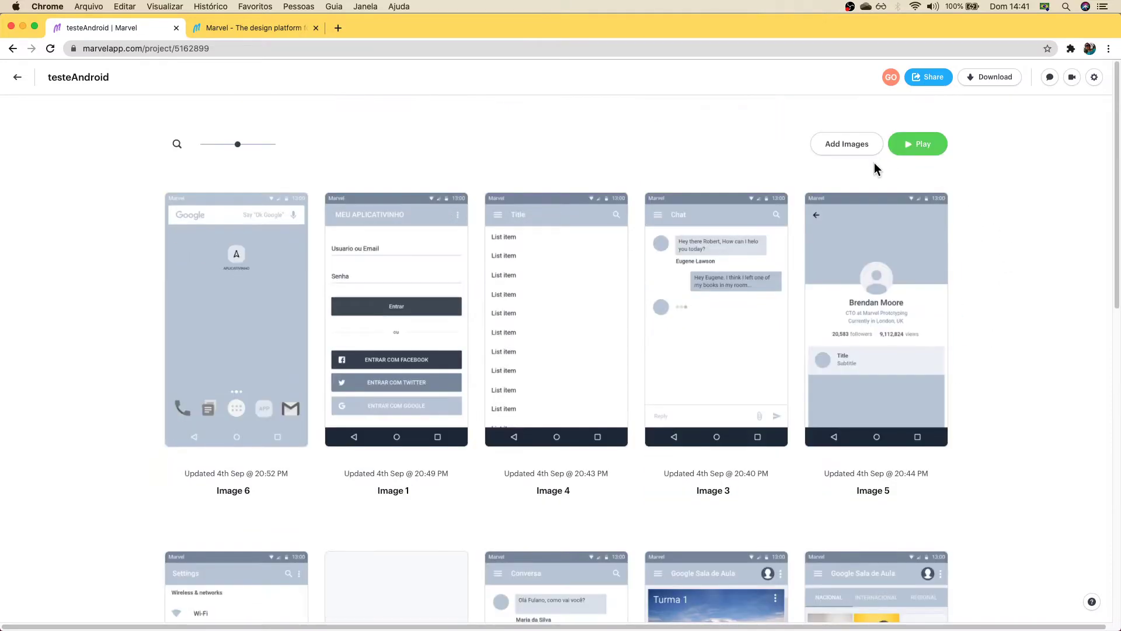
pyautogui.click(847, 147)
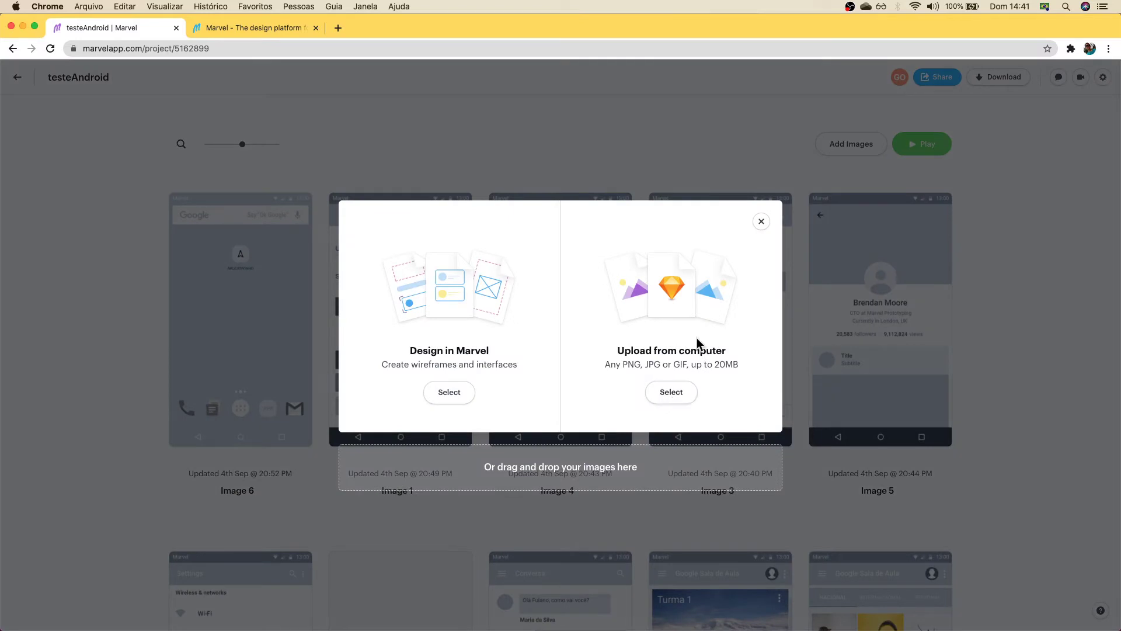
pyautogui.click(449, 394)
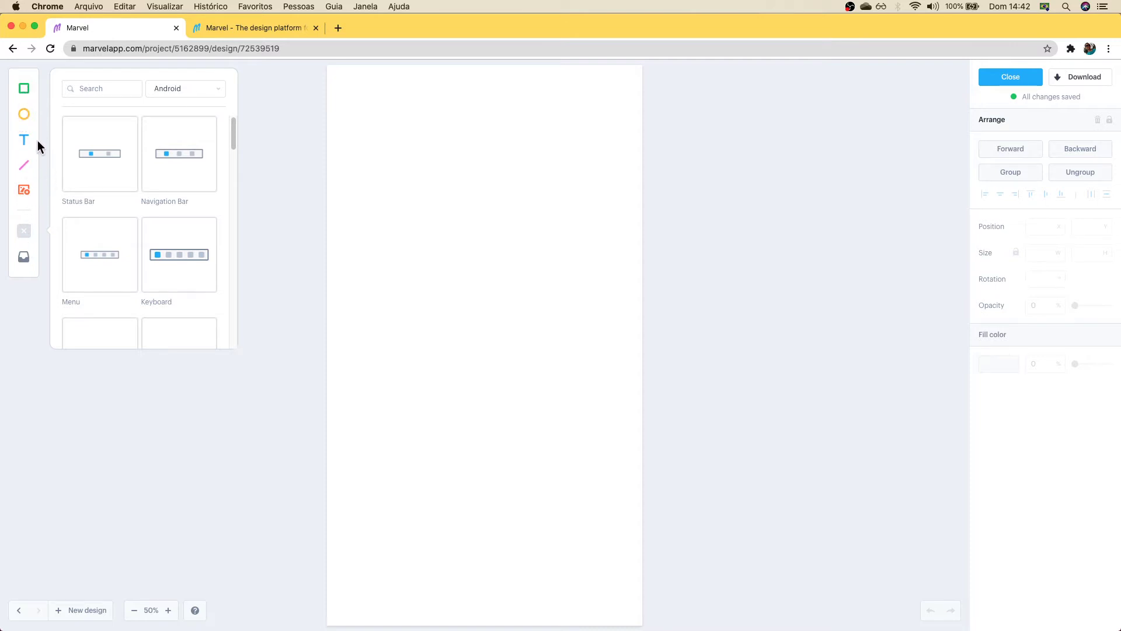
# Step: Insert the ready-made Table Screen from the Android component set into the blank design
pyautogui.click(24, 192)
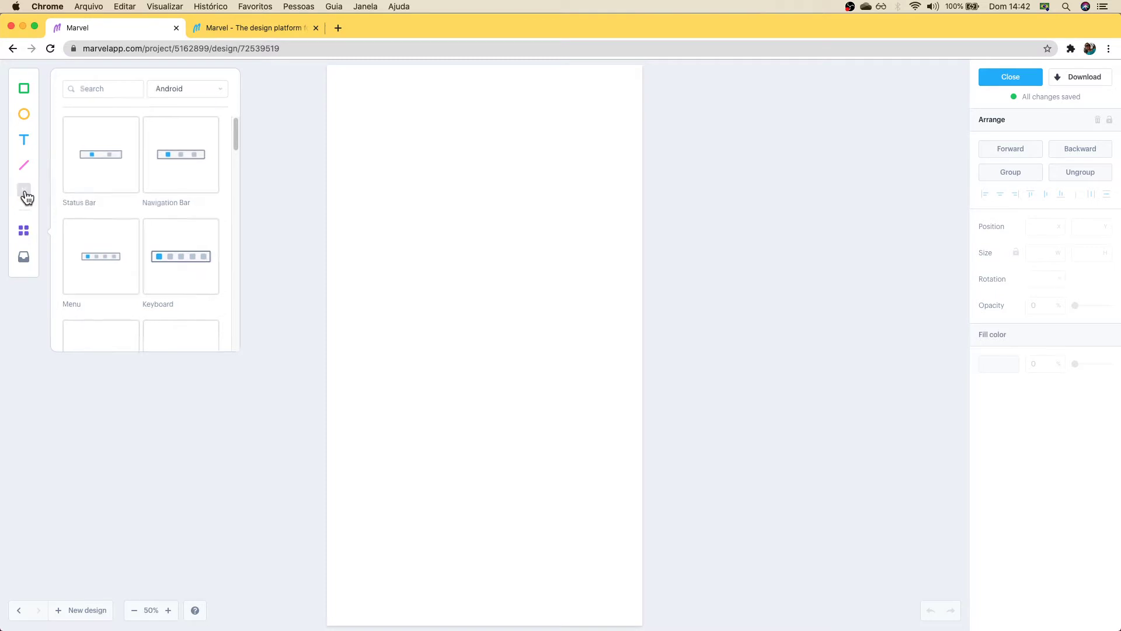
pyautogui.click(27, 233)
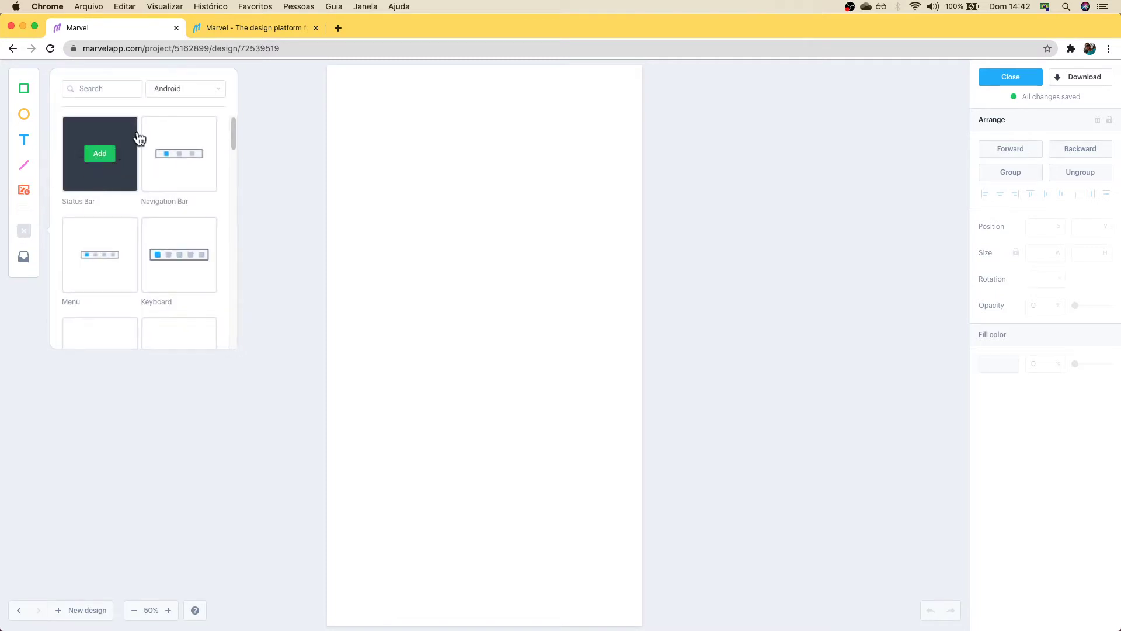
pyautogui.click(207, 89)
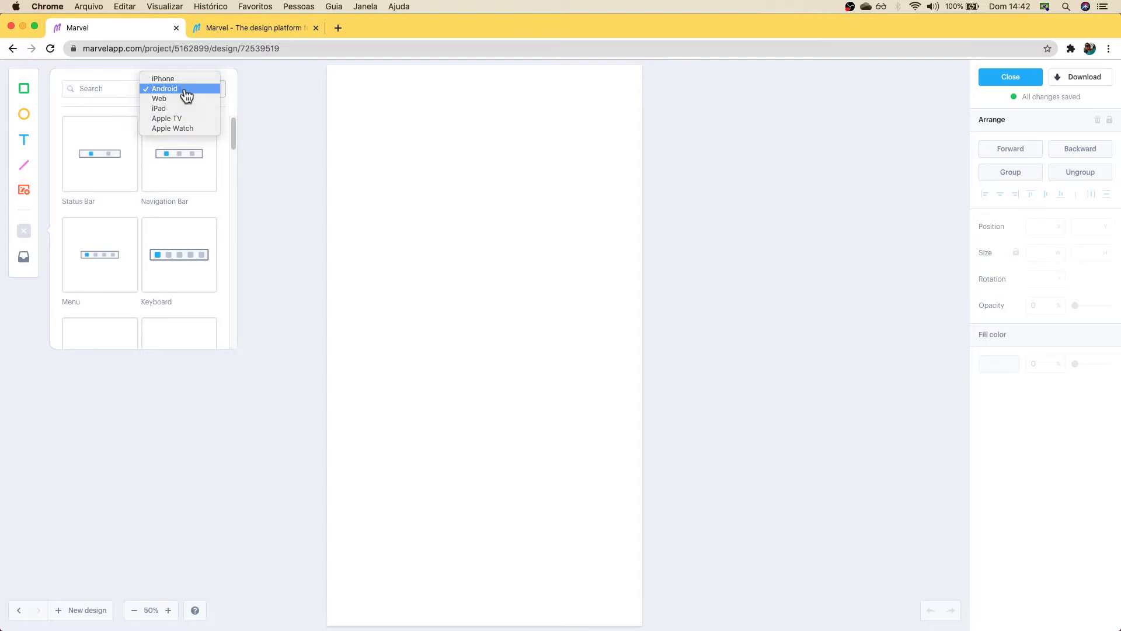
pyautogui.click(185, 95)
pyautogui.moveTo(233, 138); pyautogui.dragTo(220, 288)
pyautogui.moveTo(180, 159)
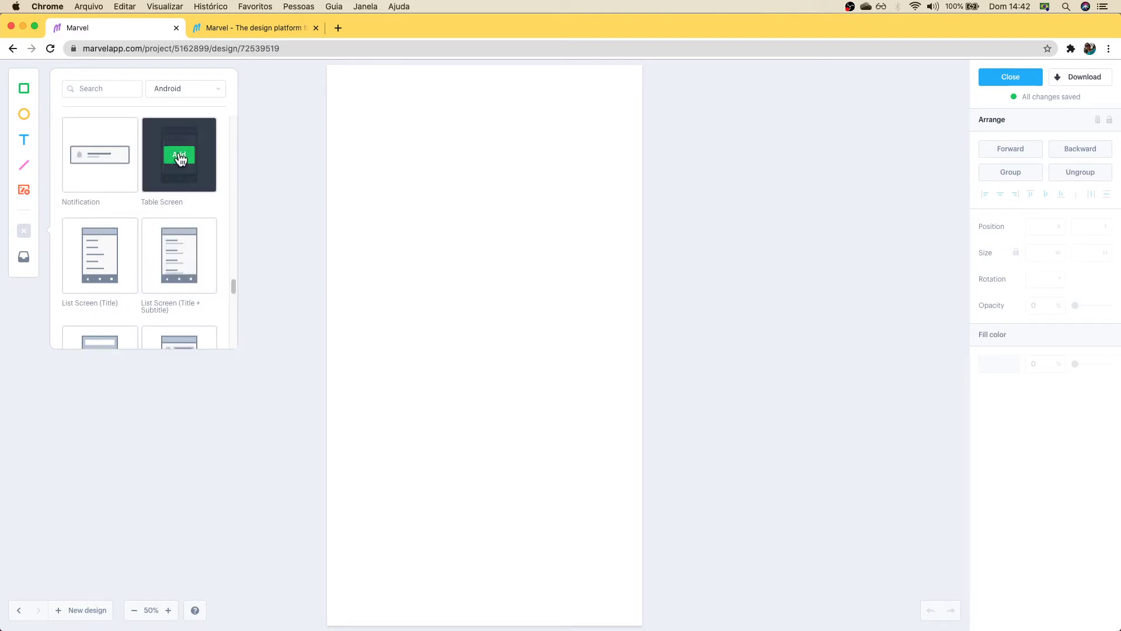
pyautogui.click(178, 156)
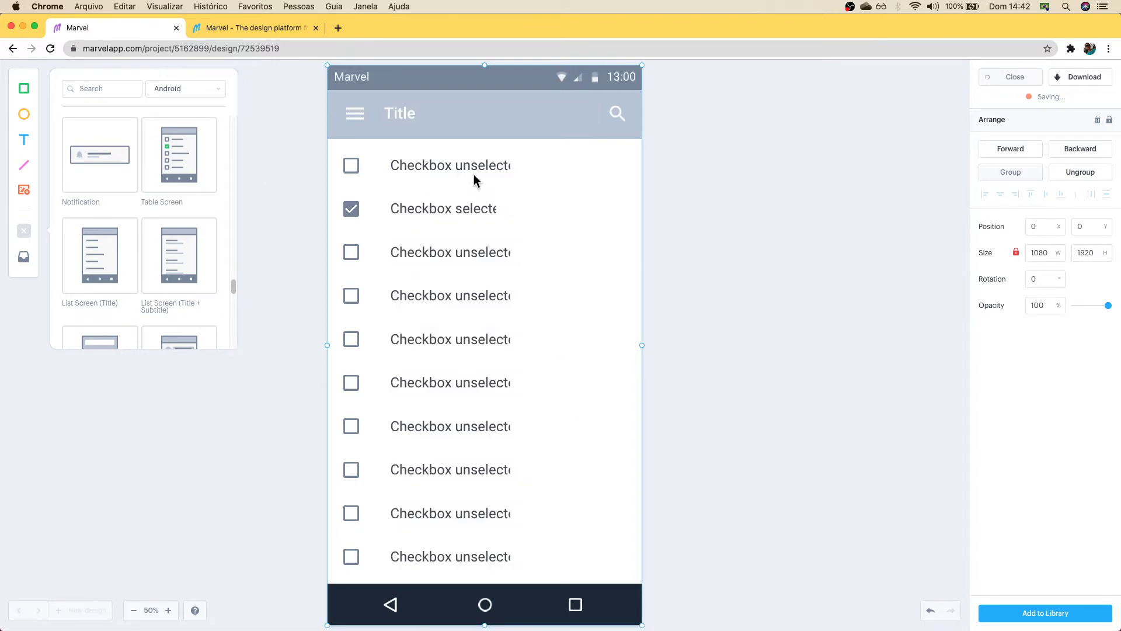
# Step: Inspect the header Title's text properties and close the design to return to the project overview
pyautogui.click(406, 117)
pyautogui.click(406, 116)
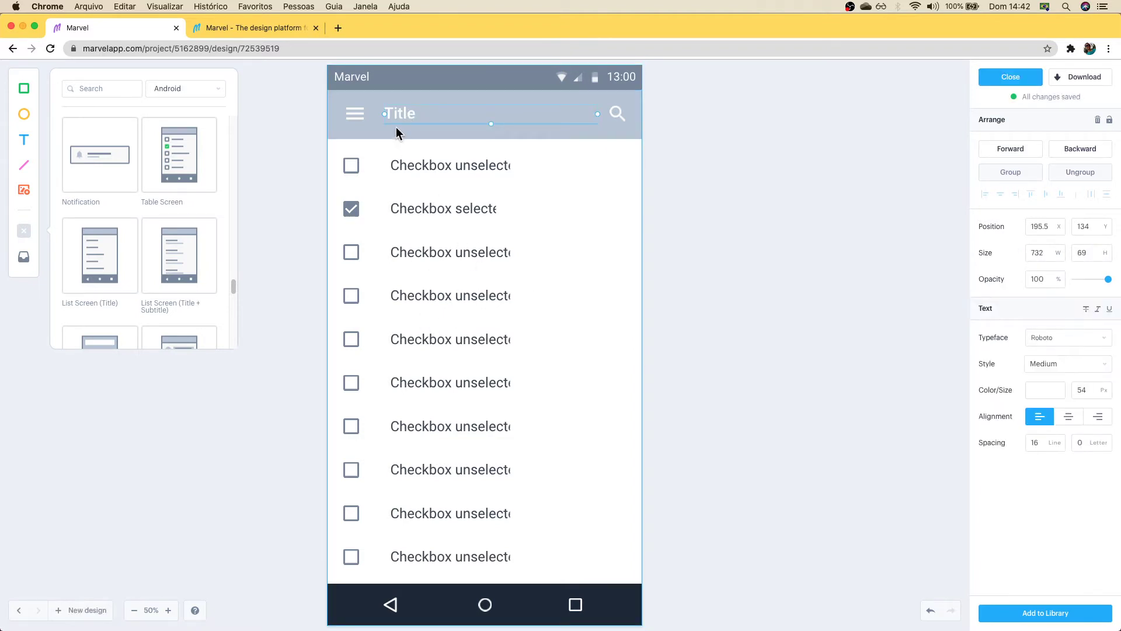
pyautogui.click(696, 240)
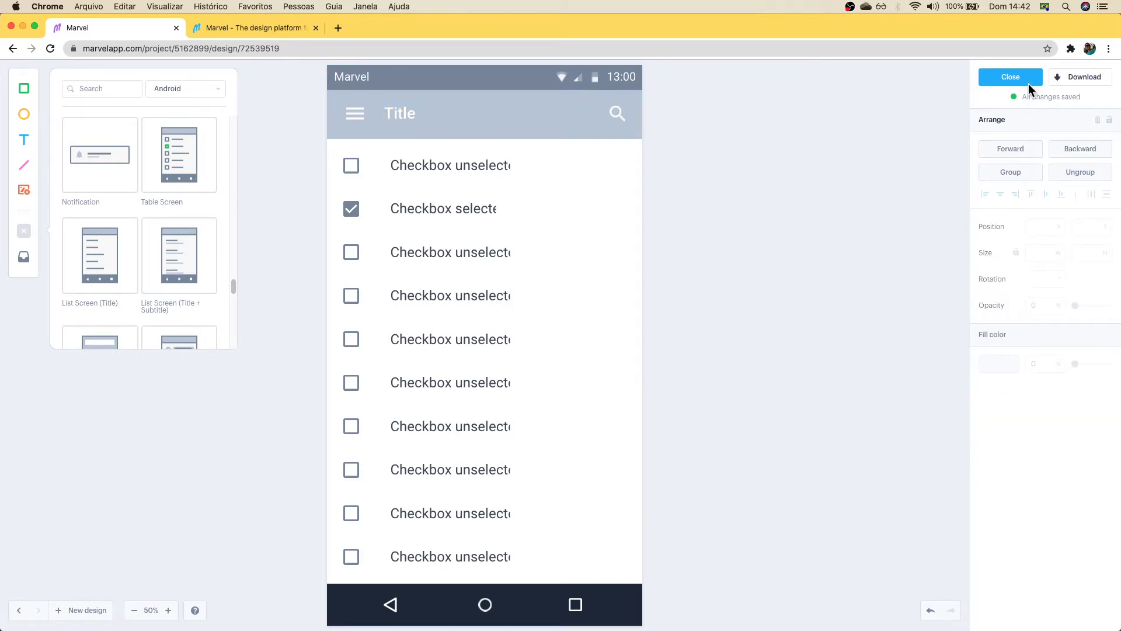
pyautogui.click(1026, 82)
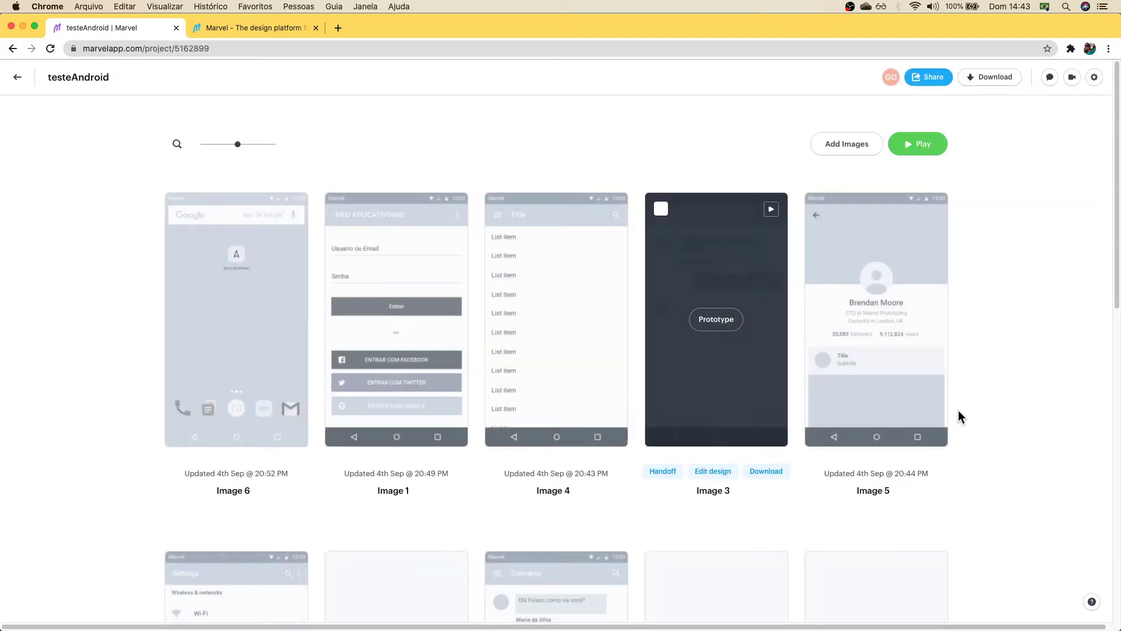
# Step: Look over the last row of project screens, including the blank Image 12 and the new table screen Image 13
pyautogui.scroll(-9, 963, 411)
pyautogui.scroll(-3, 972, 404)
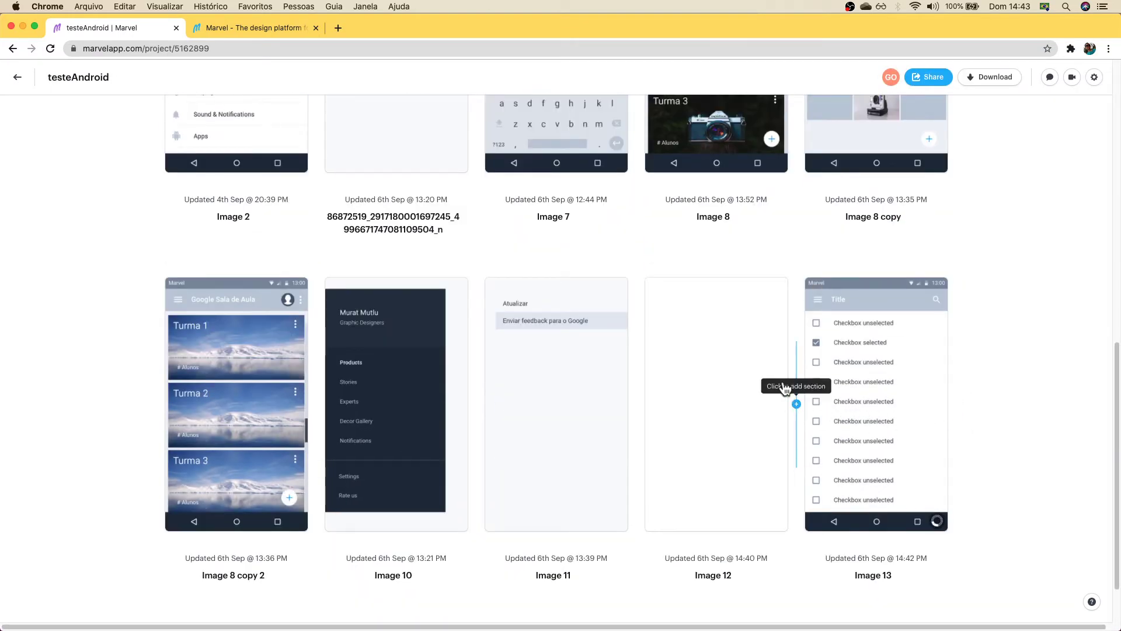
pyautogui.moveTo(864, 356)
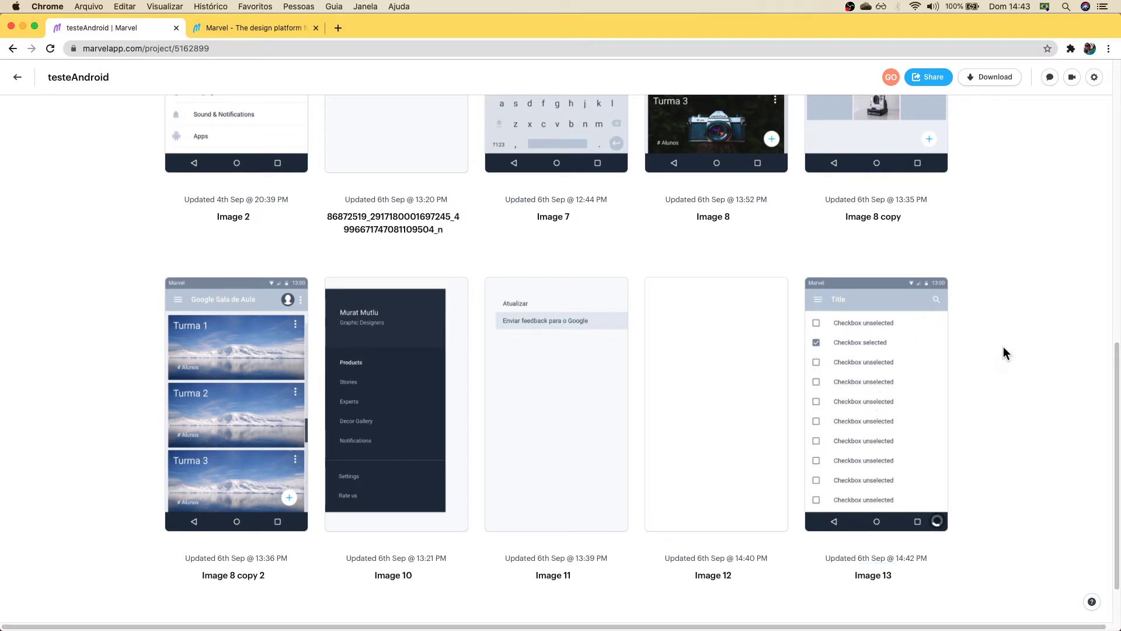
pyautogui.moveTo(724, 403)
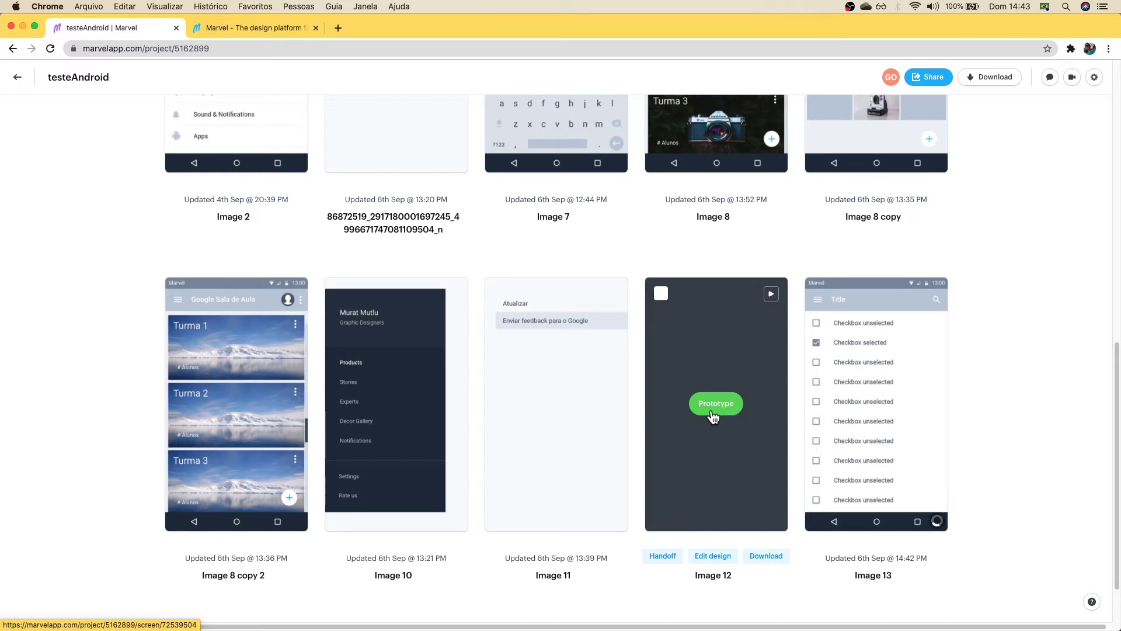
pyautogui.moveTo(828, 402)
pyautogui.moveTo(432, 383)
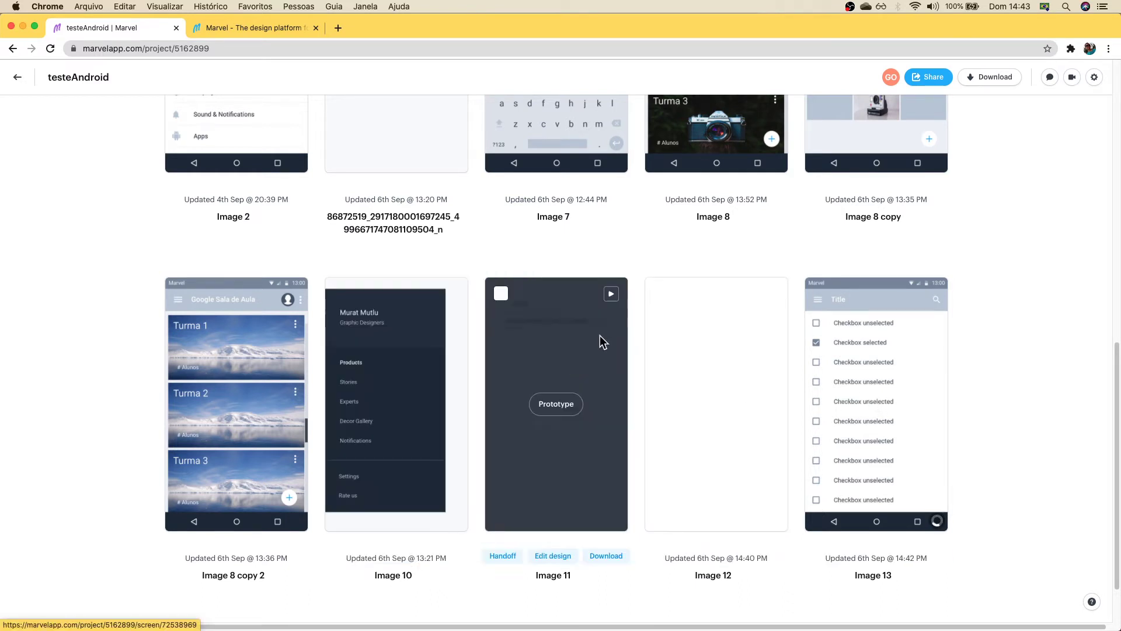
# Step: Open the Google Sala de Aula class list screen, Image 8, for prototyping and view its existing hotspot
pyautogui.scroll(2, 708, 293)
pyautogui.scroll(3, 757, 300)
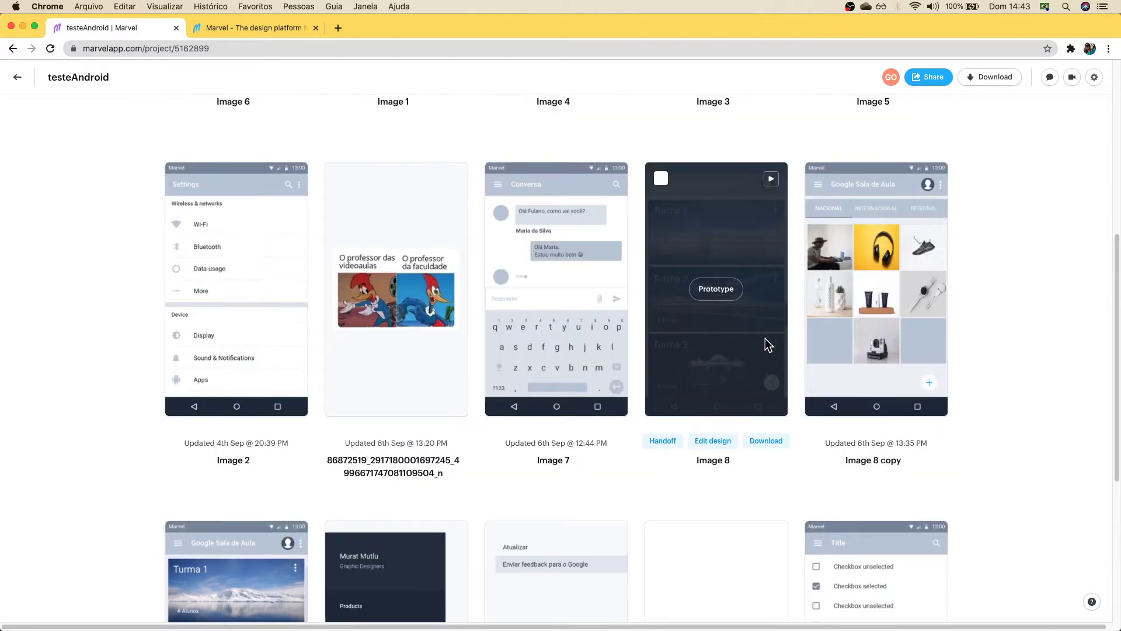
pyautogui.click(720, 299)
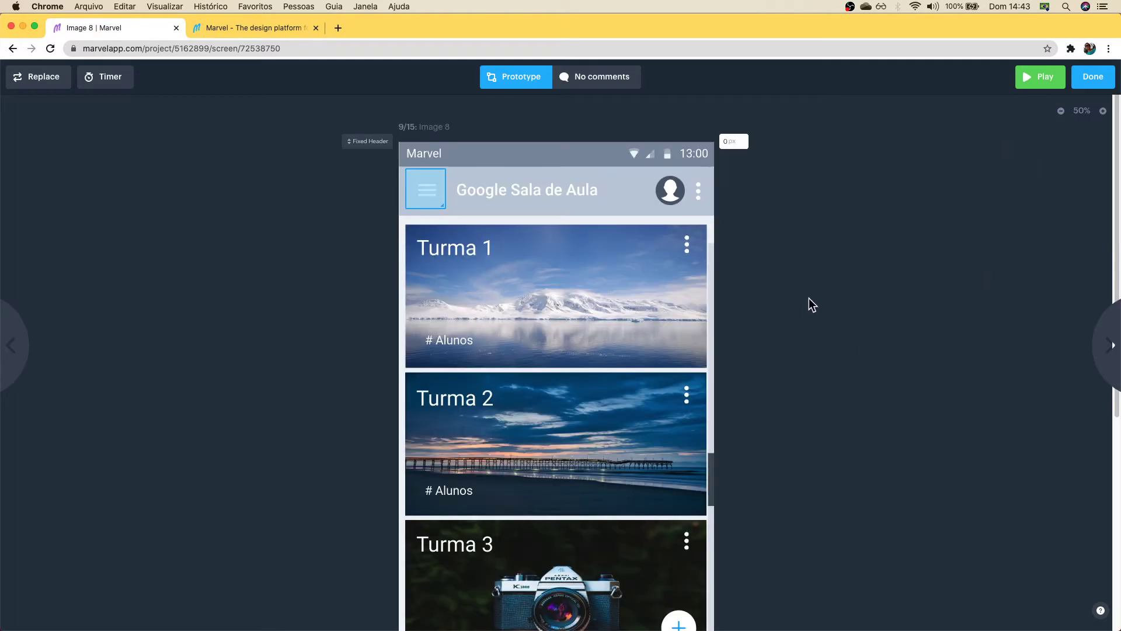
pyautogui.scroll(-2, 841, 268)
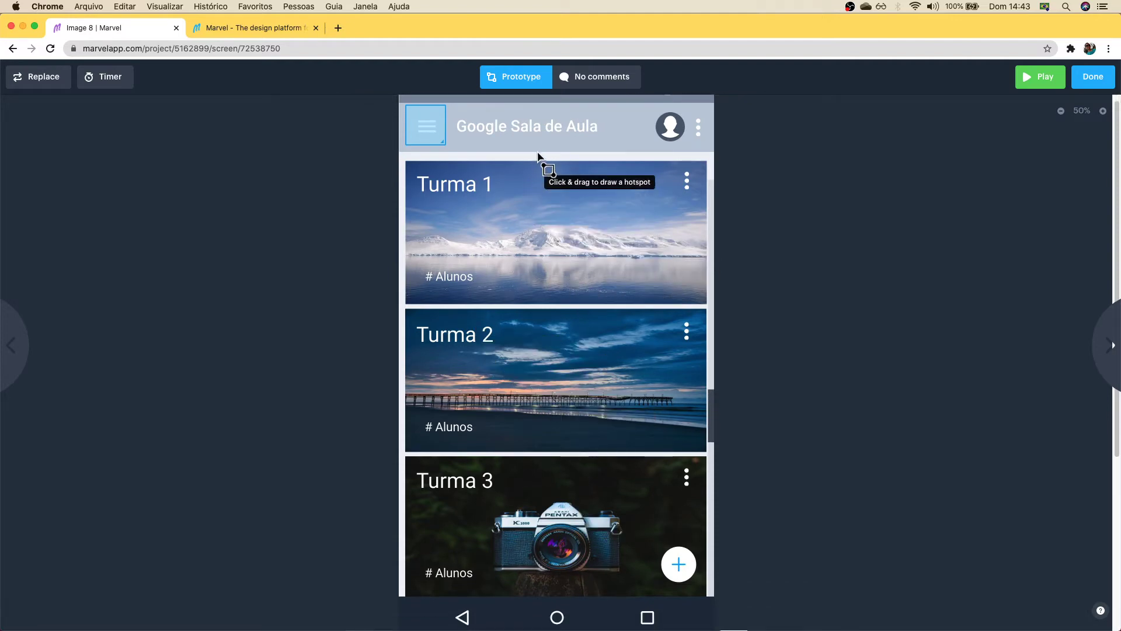
# Step: Draw a hotspot over the profile avatar in the Image 8 header and link it to Image 13
pyautogui.scroll(1, 590, 181)
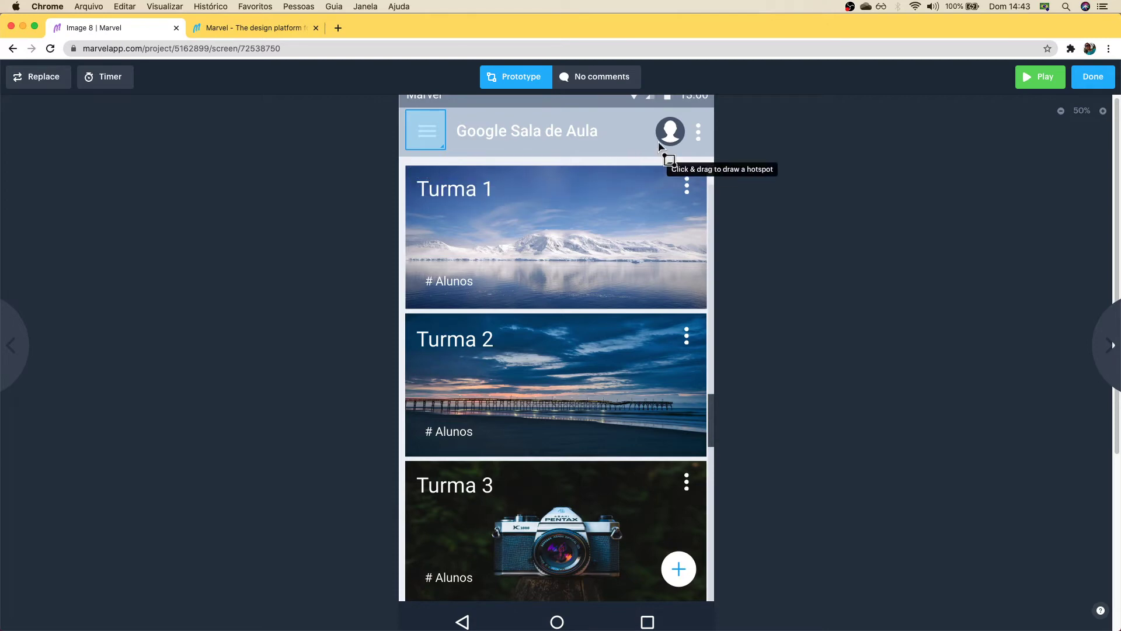
pyautogui.moveTo(652, 111); pyautogui.dragTo(687, 151)
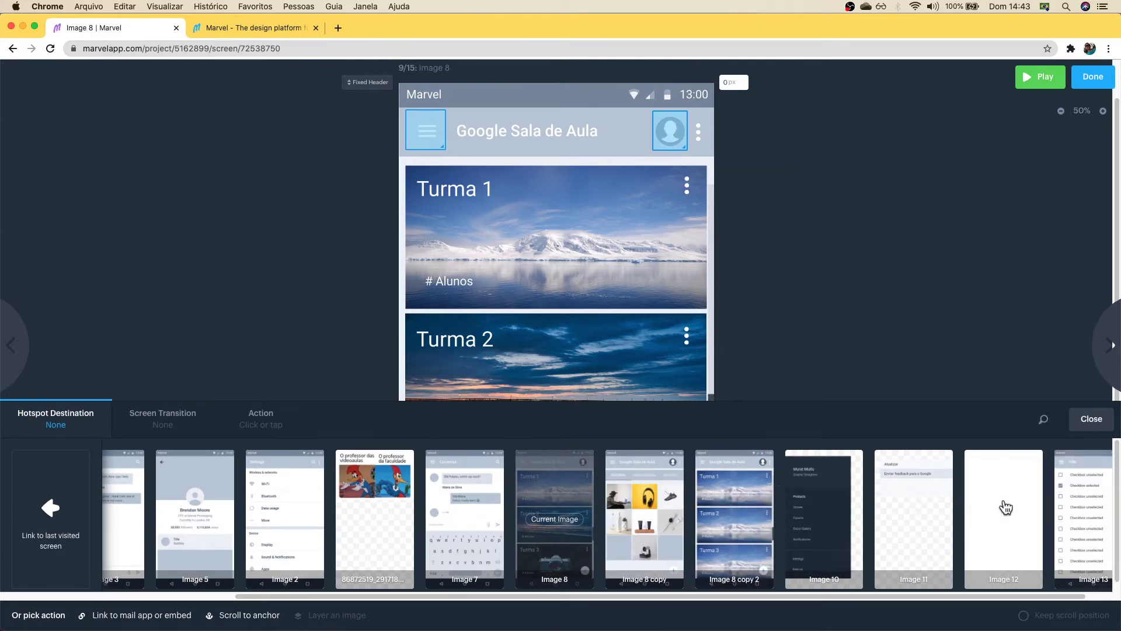
pyautogui.moveTo(495, 597); pyautogui.dragTo(559, 605)
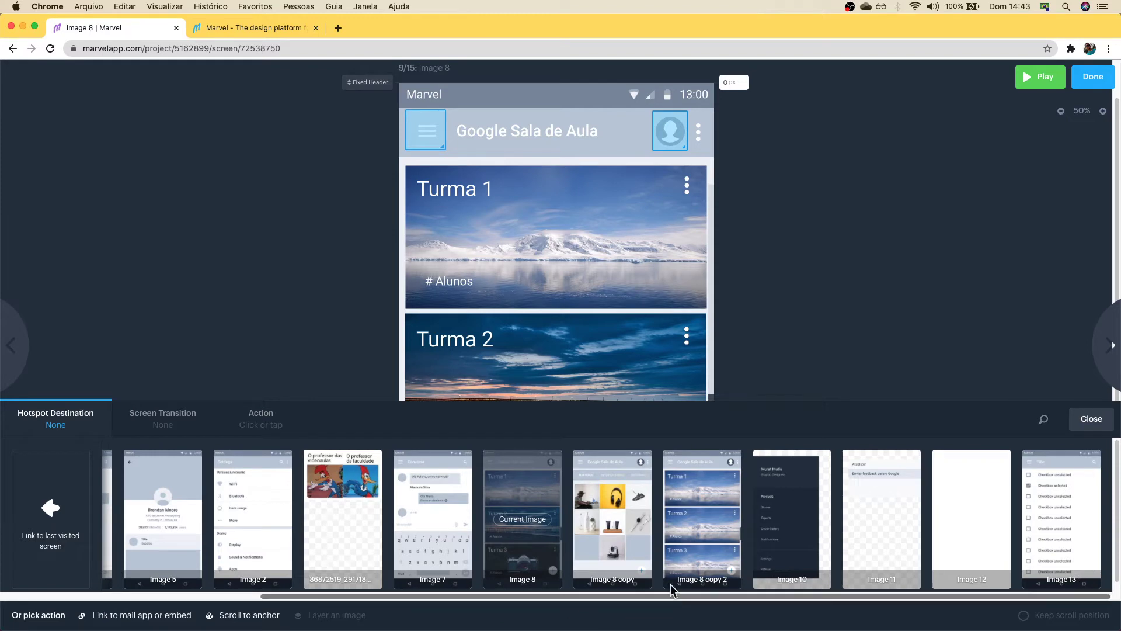
pyautogui.click(1052, 512)
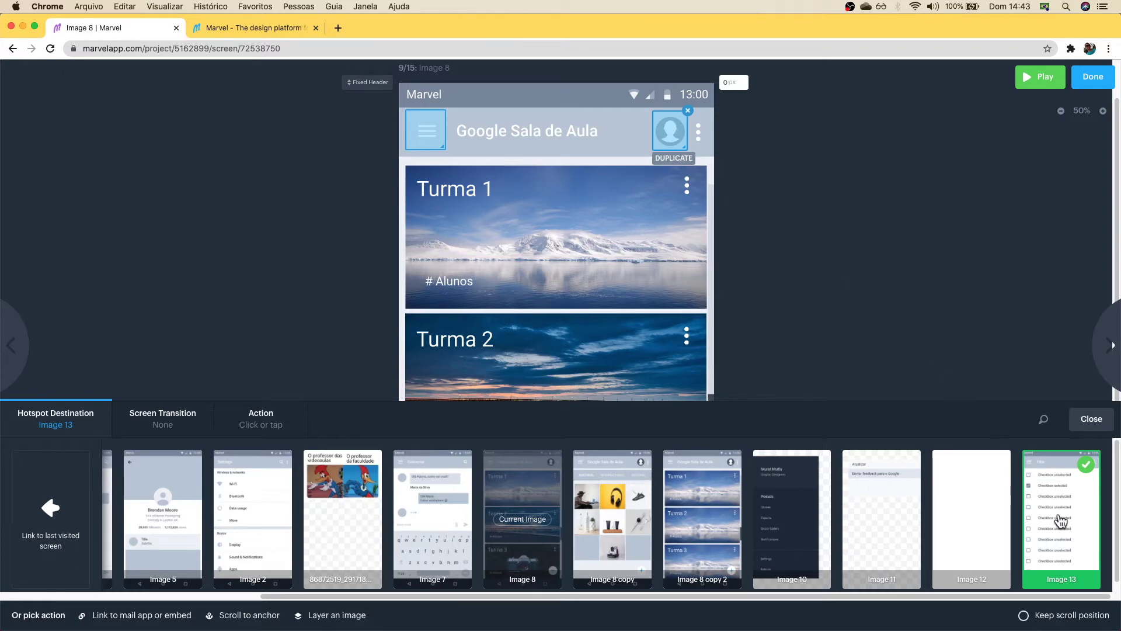
# Step: On Image 13, draw a hotspot over the navigation bar's back arrow and link it to the last visited screen
pyautogui.click(1110, 350)
pyautogui.click(1110, 349)
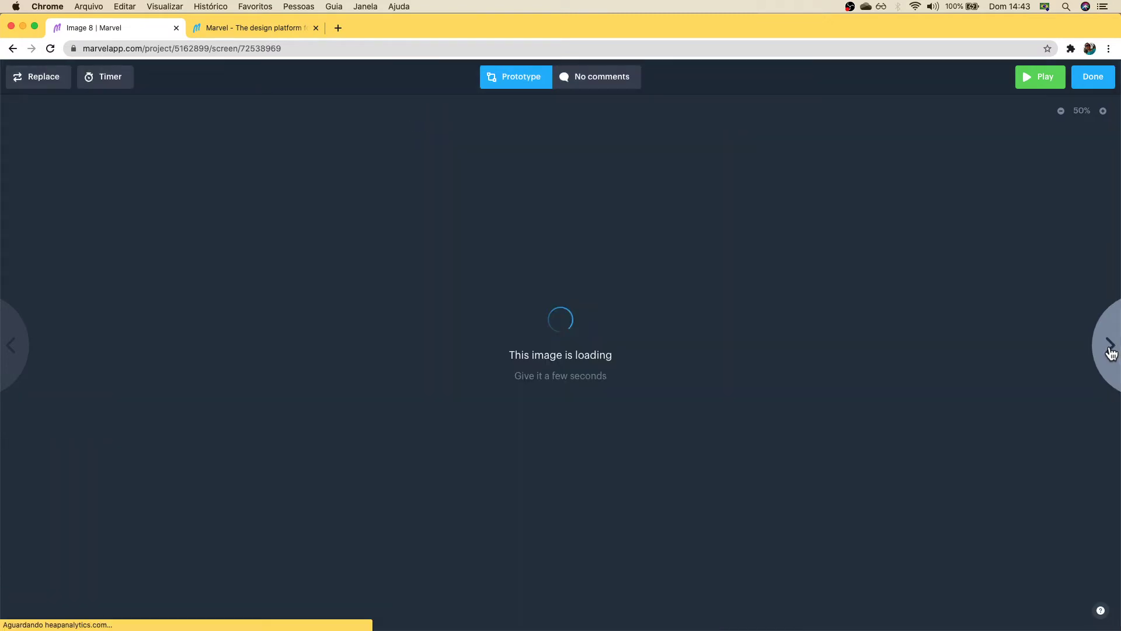
pyautogui.click(1109, 349)
pyautogui.click(1109, 349)
pyautogui.click(1109, 349)
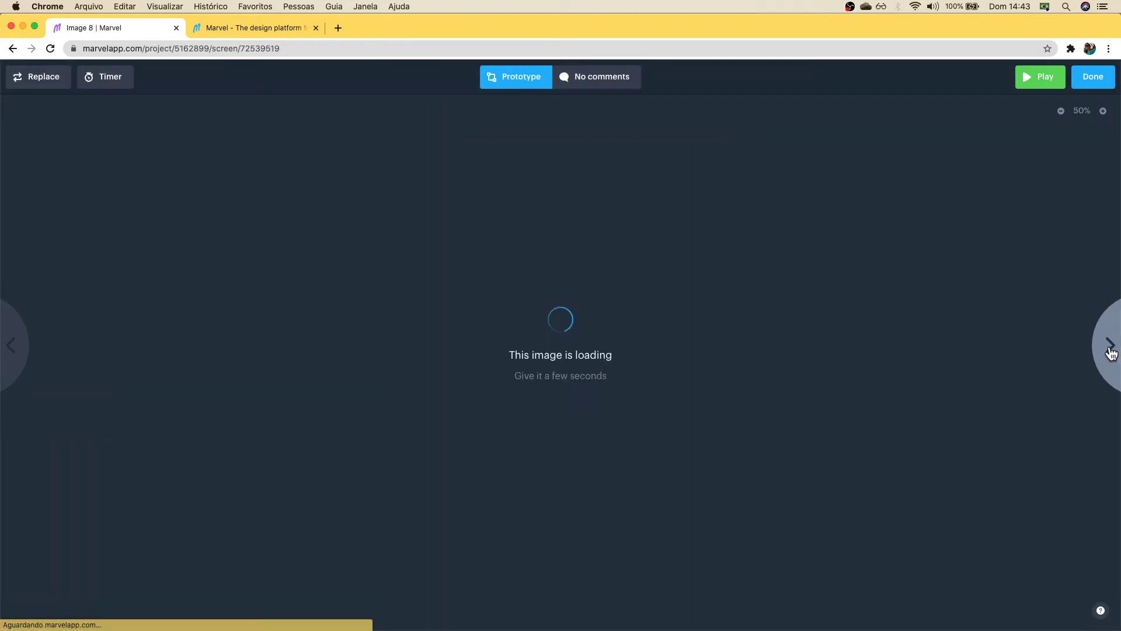
pyautogui.click(1109, 349)
pyautogui.click(1109, 349)
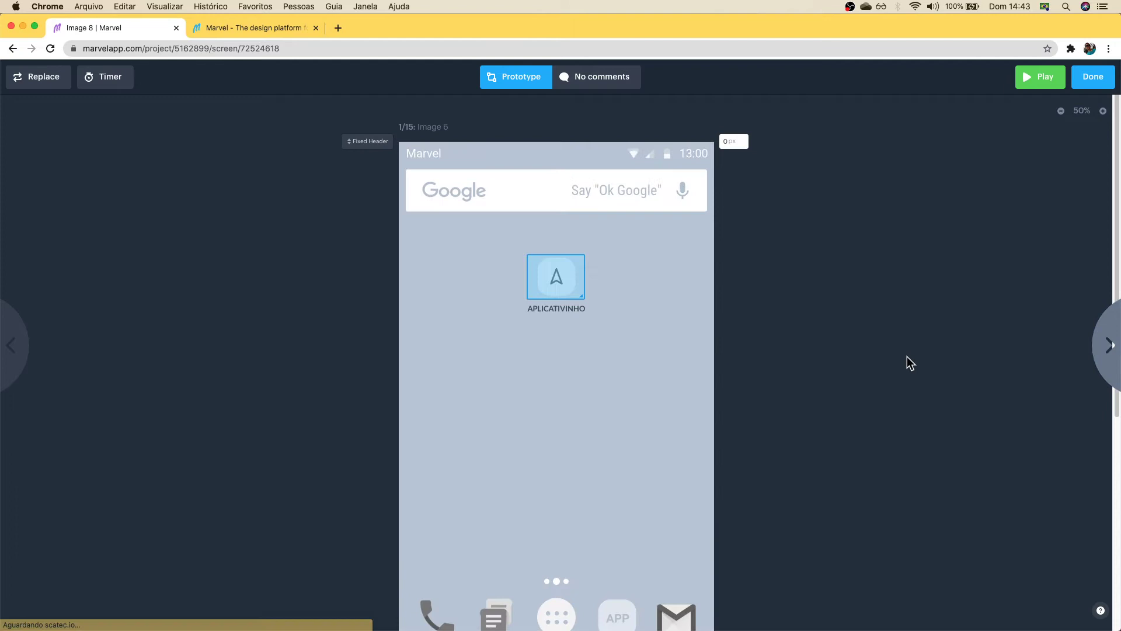
pyautogui.click(11, 346)
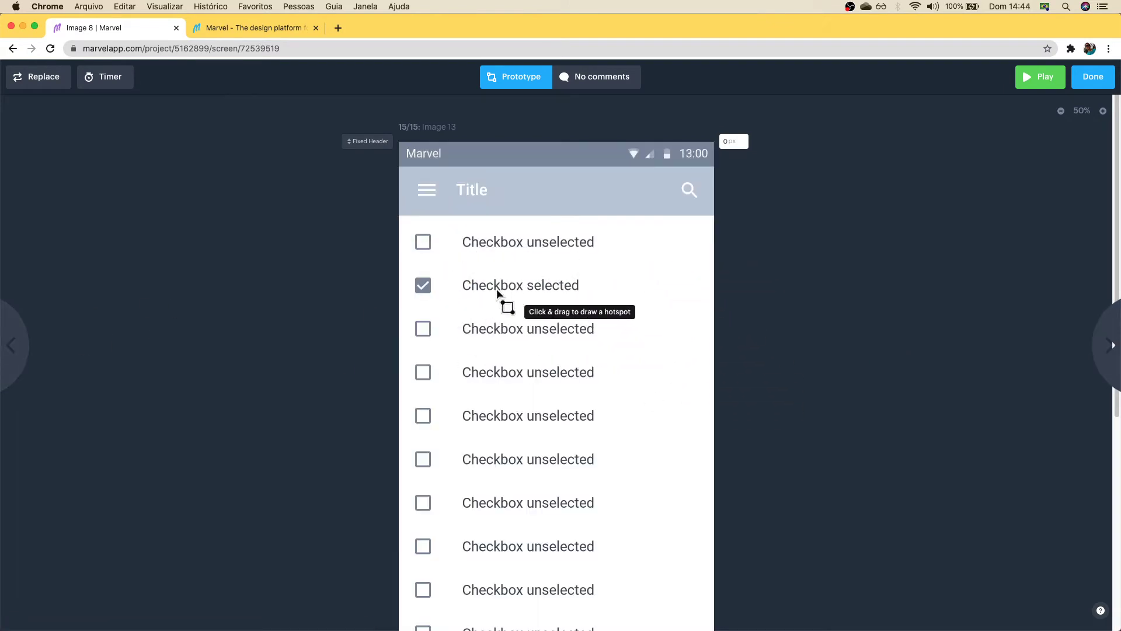
pyautogui.scroll(-4, 794, 340)
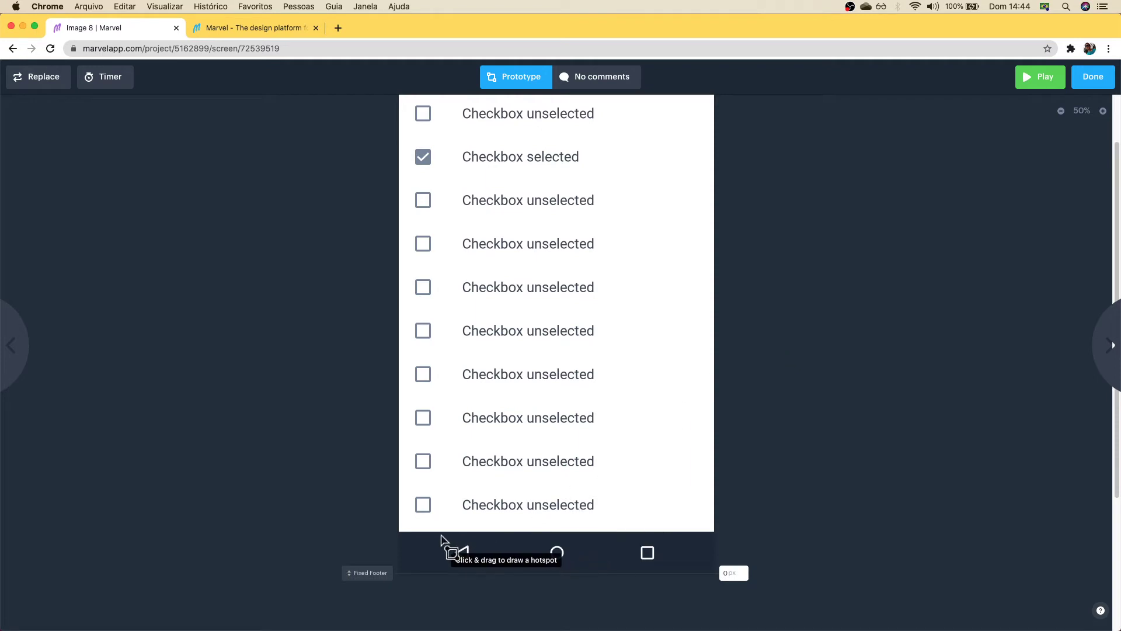
pyautogui.moveTo(440, 535); pyautogui.dragTo(483, 569)
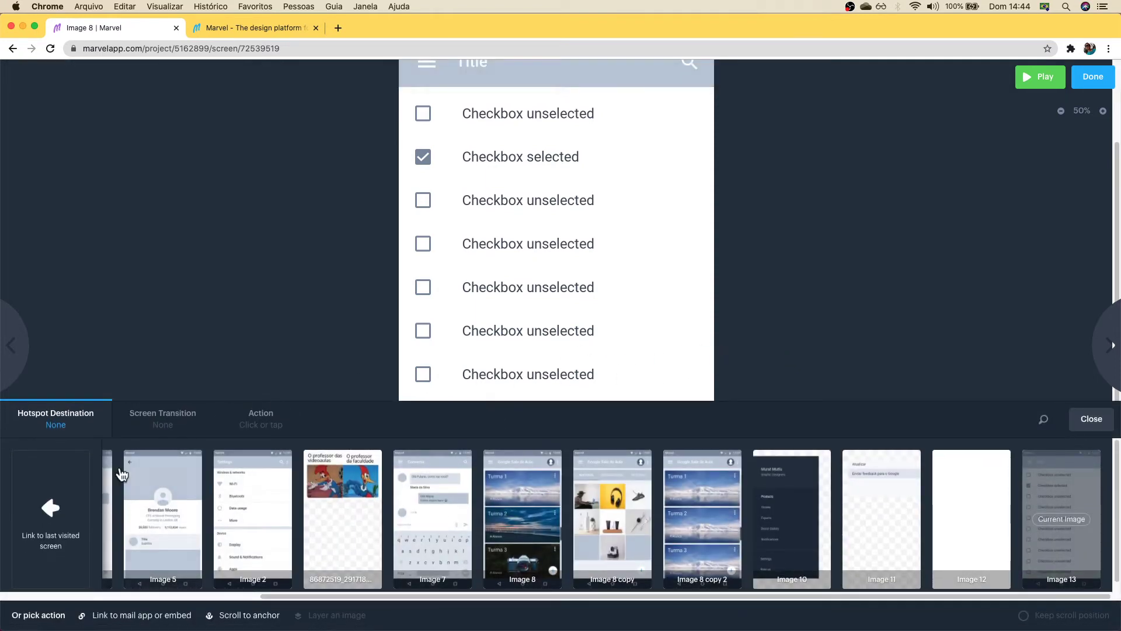
pyautogui.click(58, 554)
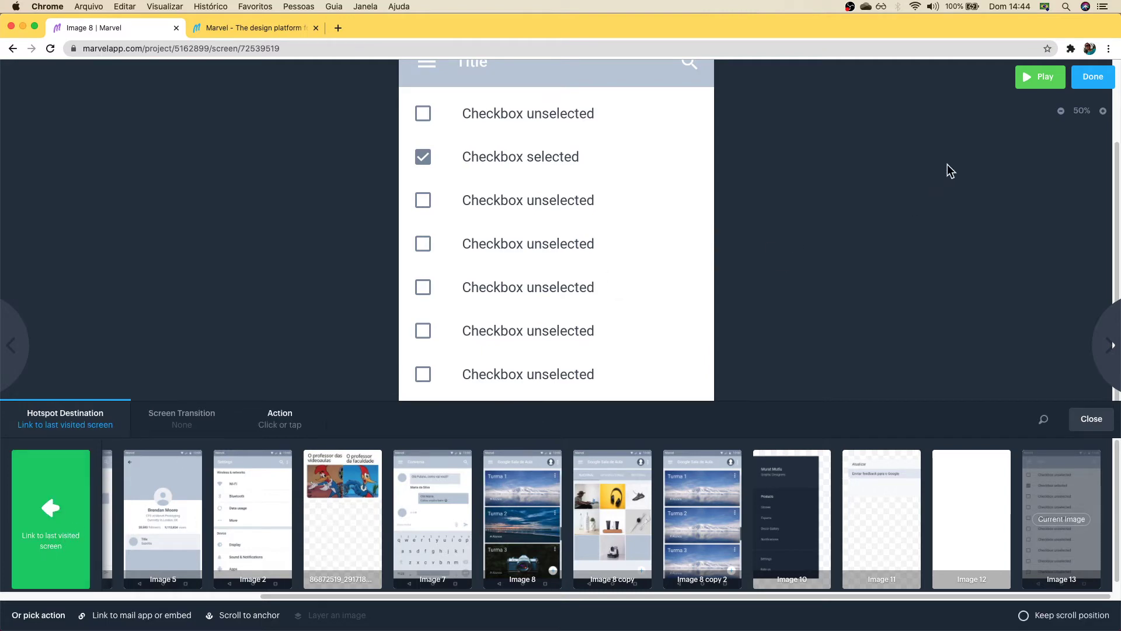
pyautogui.click(1089, 420)
# Step: Play the prototype from Image 8, test the avatar and back arrow hotspots, and close the preview
pyautogui.click(14, 356)
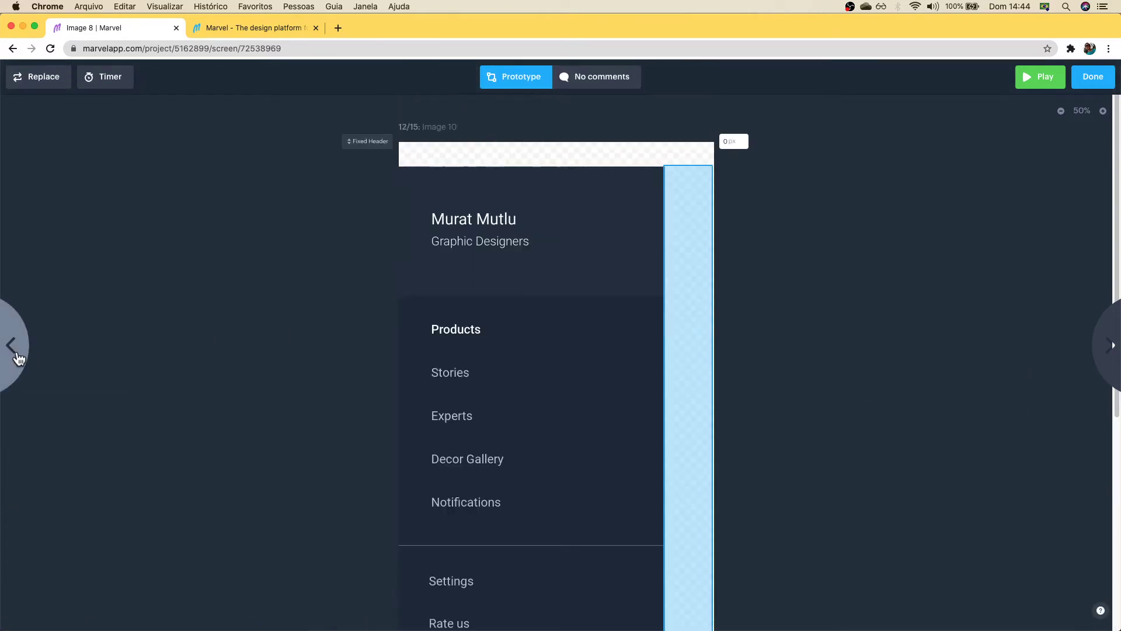
pyautogui.click(18, 357)
pyautogui.click(20, 352)
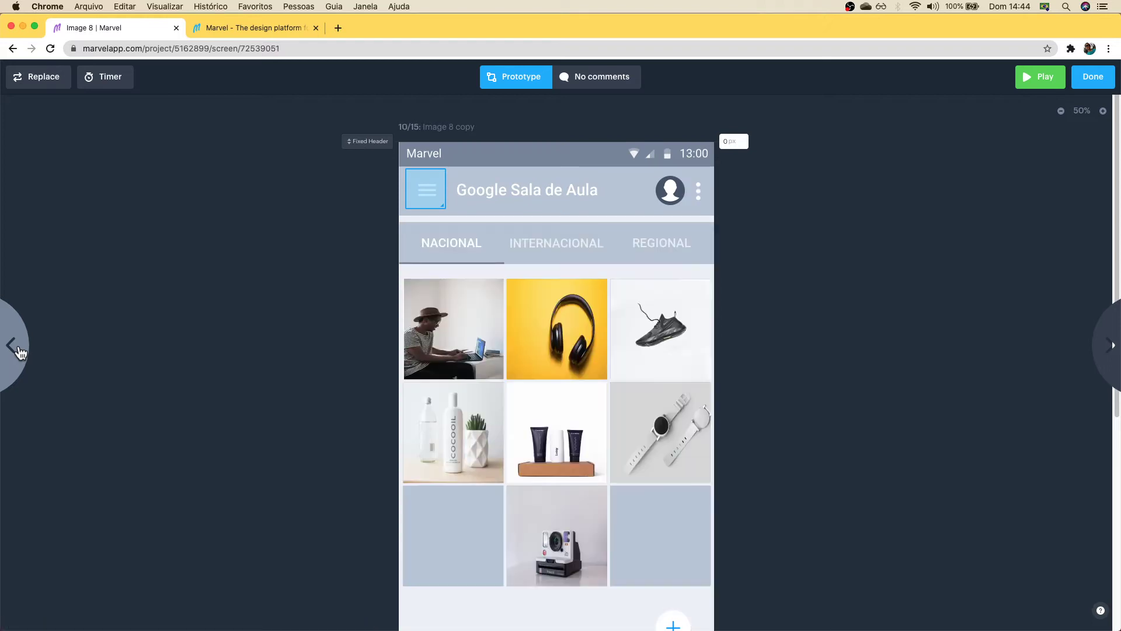
pyautogui.click(18, 351)
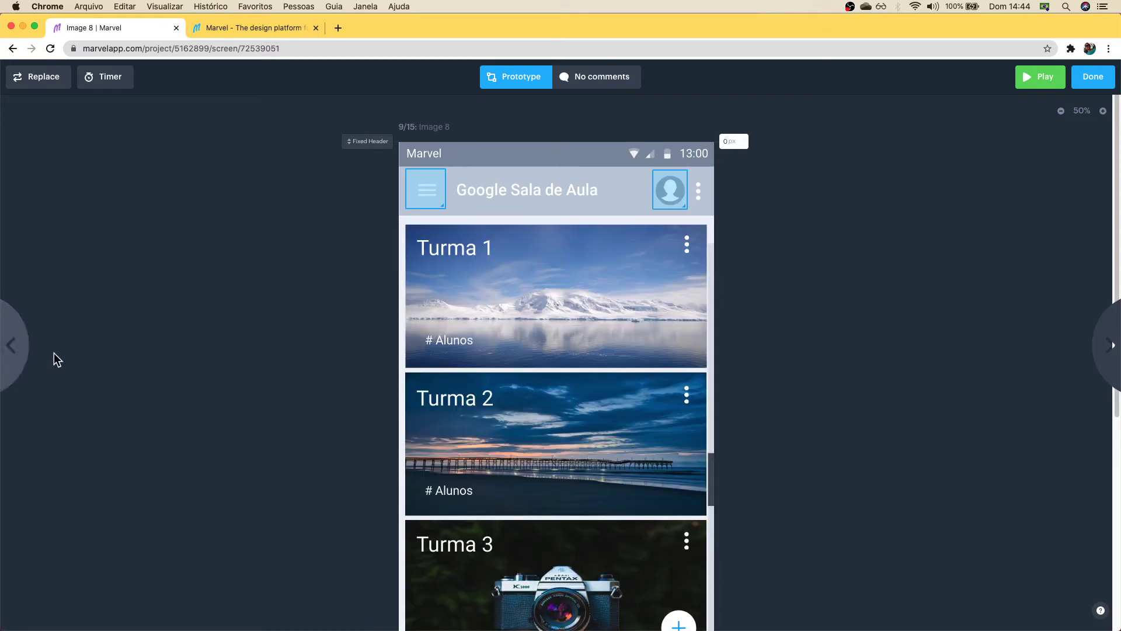
pyautogui.click(1048, 83)
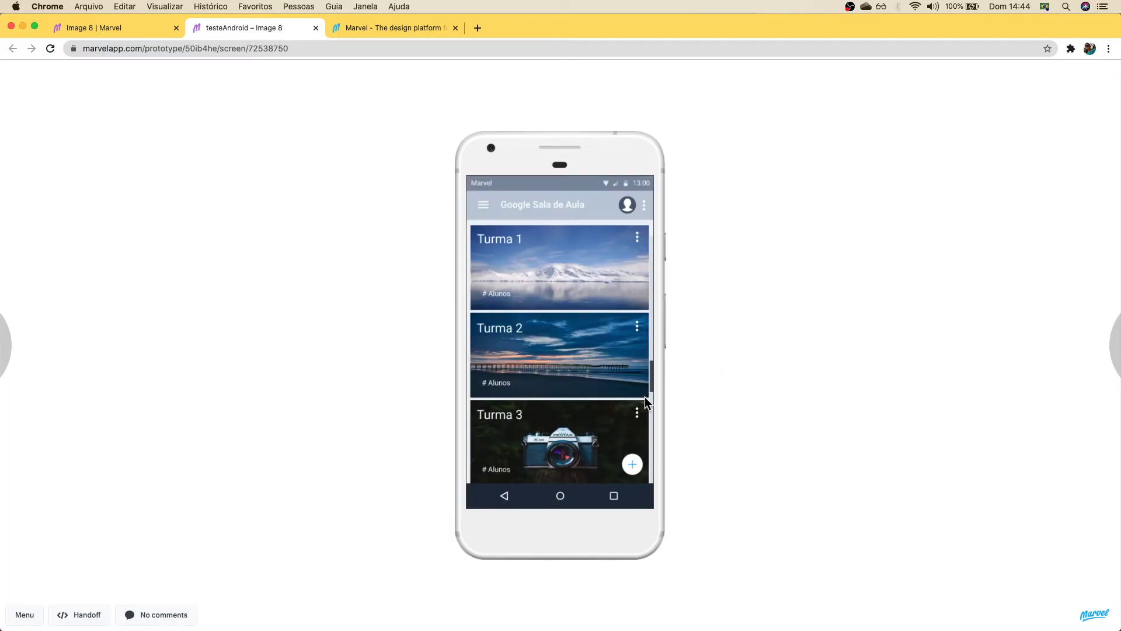
pyautogui.click(544, 258)
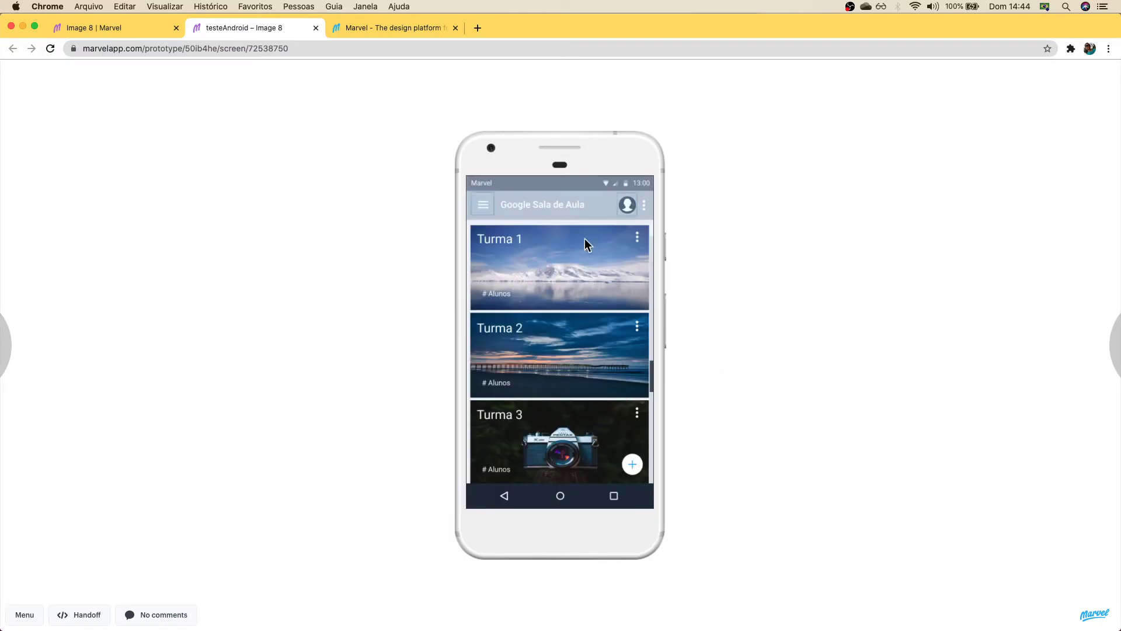
pyautogui.click(627, 209)
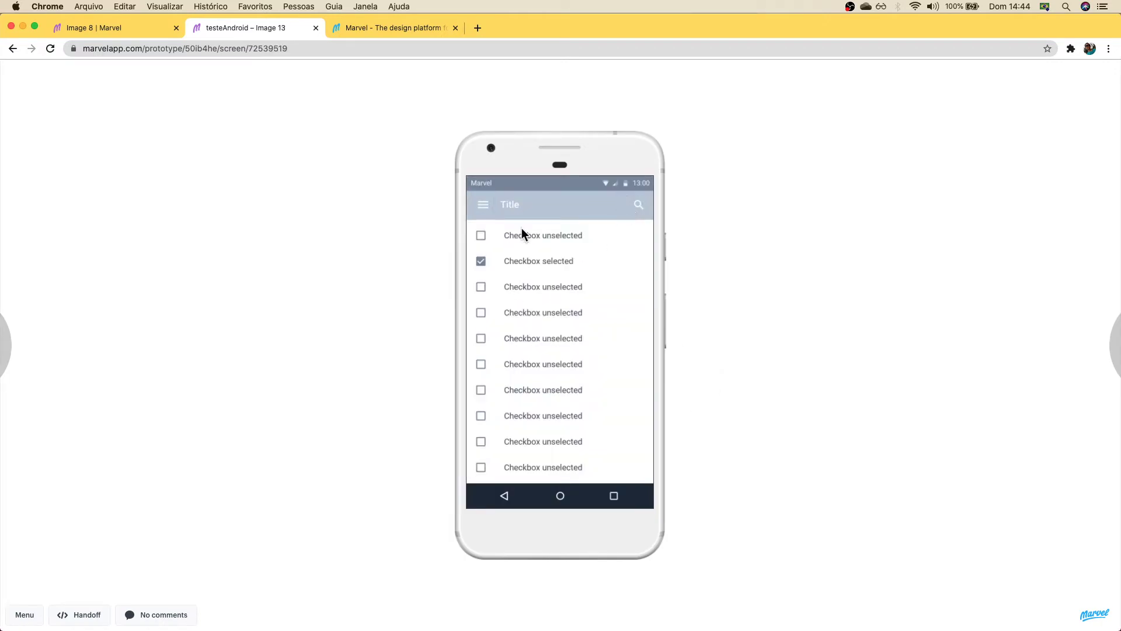
pyautogui.click(627, 376)
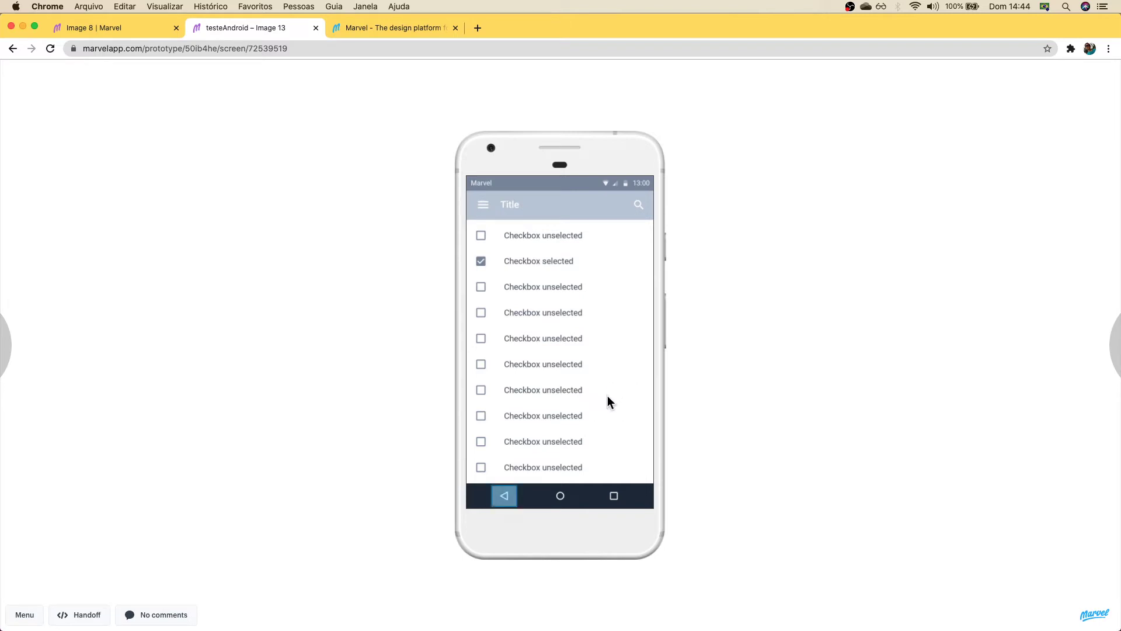
pyautogui.click(506, 498)
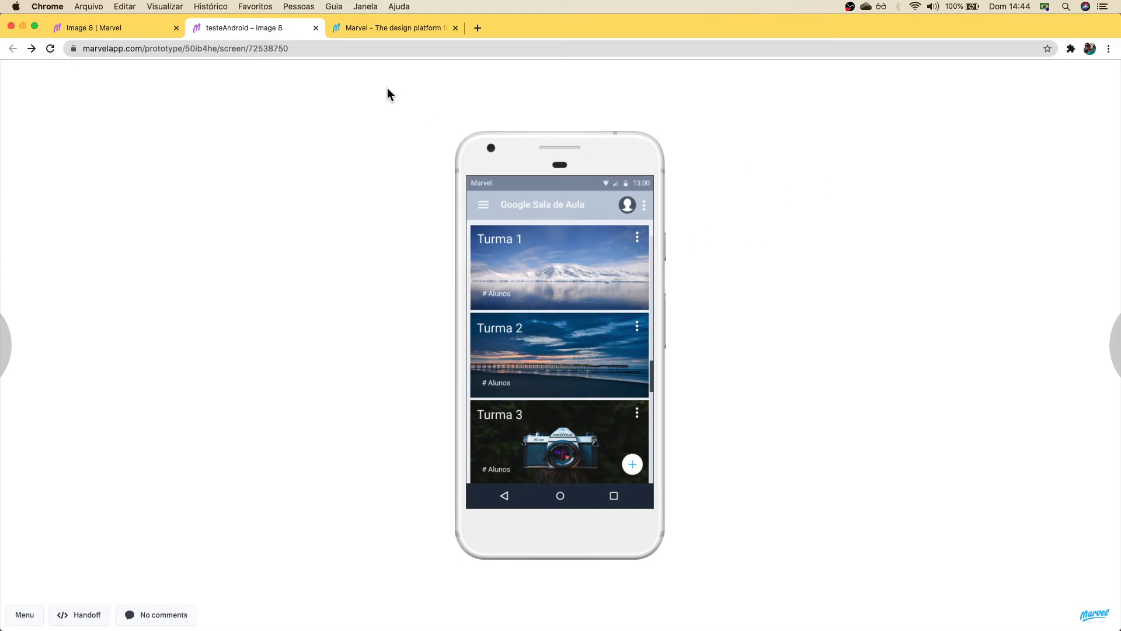
pyautogui.click(315, 28)
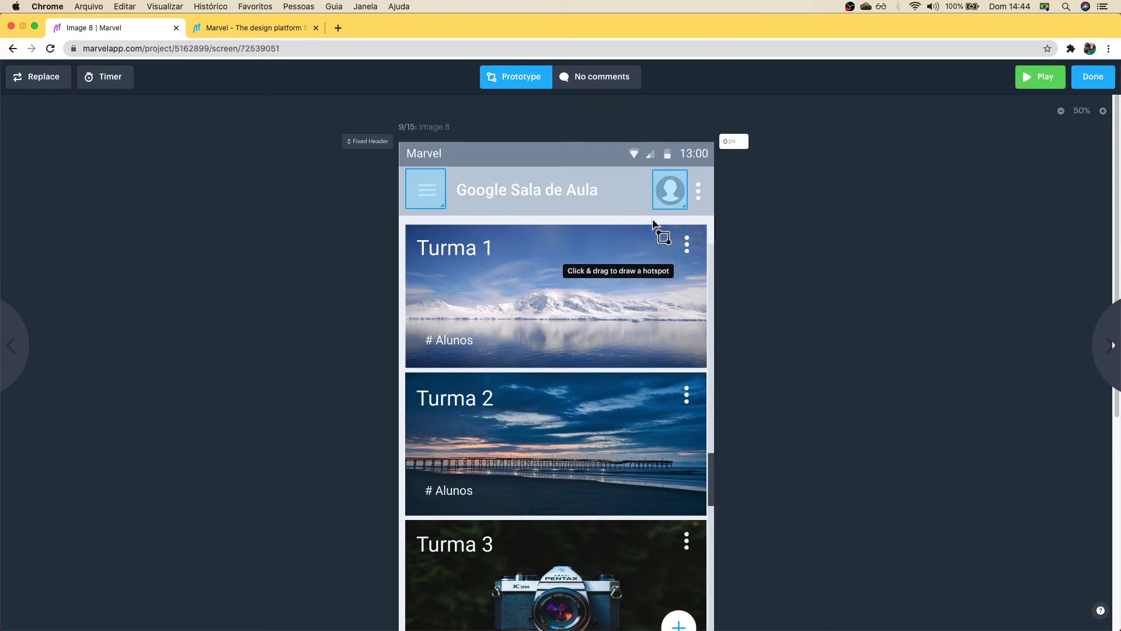
# Step: Return to the project overview and open the Image 8 copy 2 screen for design editing
pyautogui.scroll(-5, 671, 234)
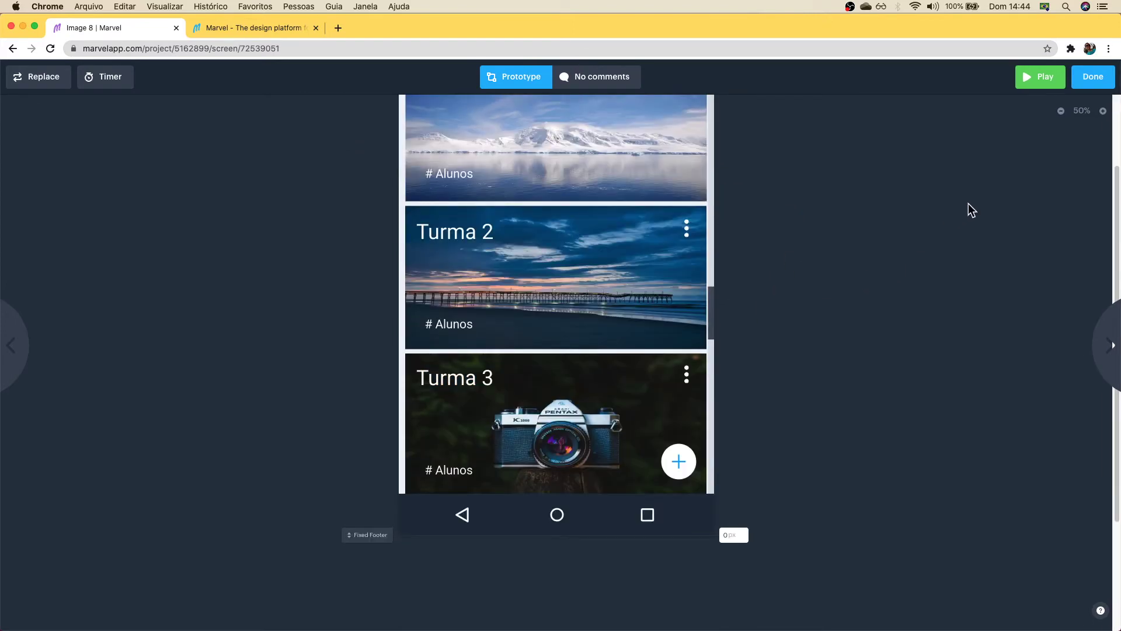
pyautogui.click(1085, 89)
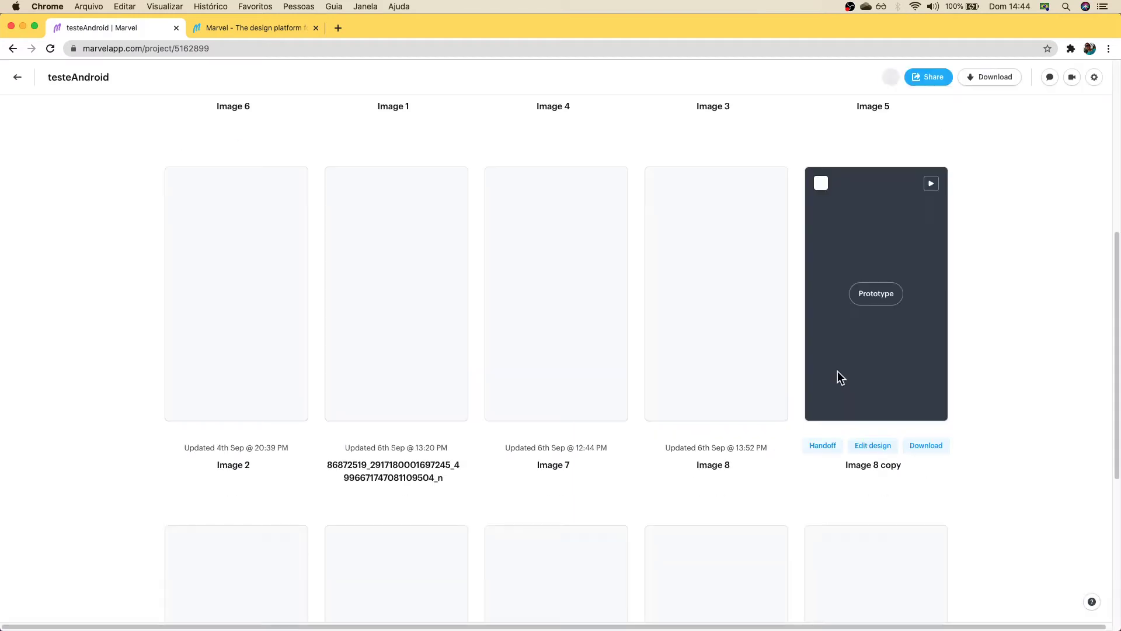
pyautogui.scroll(-5, 1014, 357)
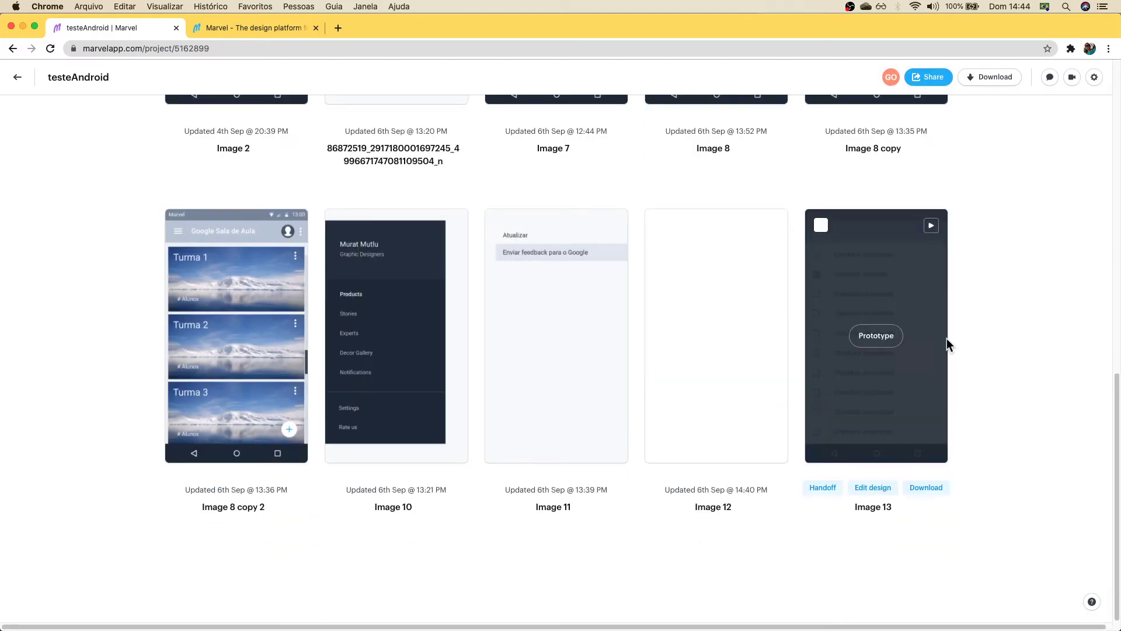
pyautogui.scroll(5, 1014, 333)
pyautogui.scroll(-2, 1016, 328)
pyautogui.scroll(4, 1014, 328)
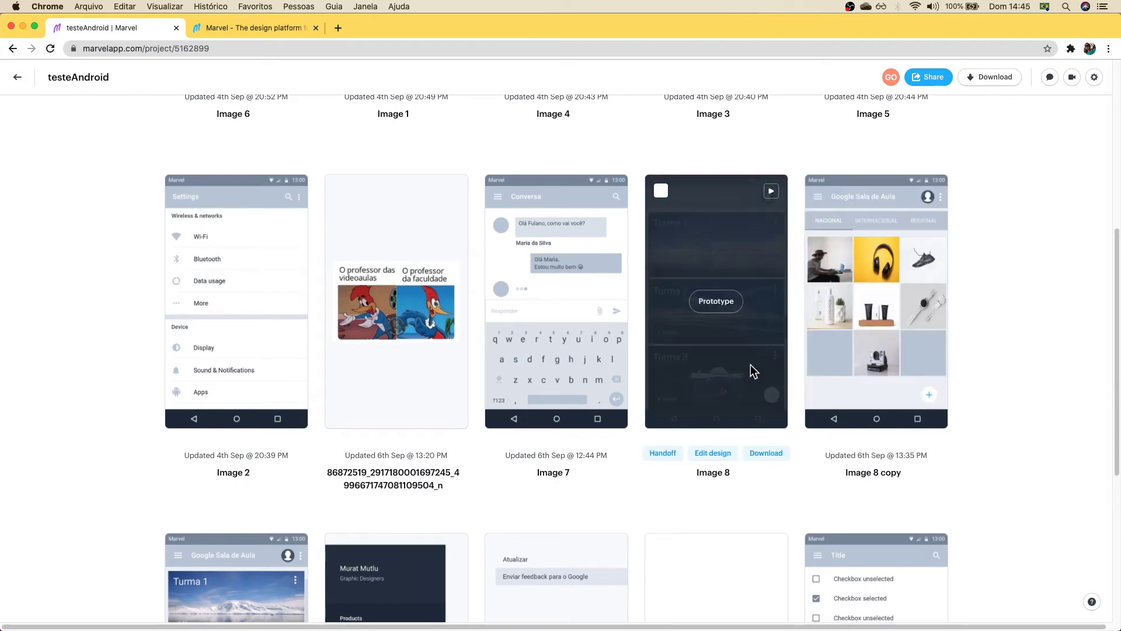
pyautogui.scroll(-3, 753, 371)
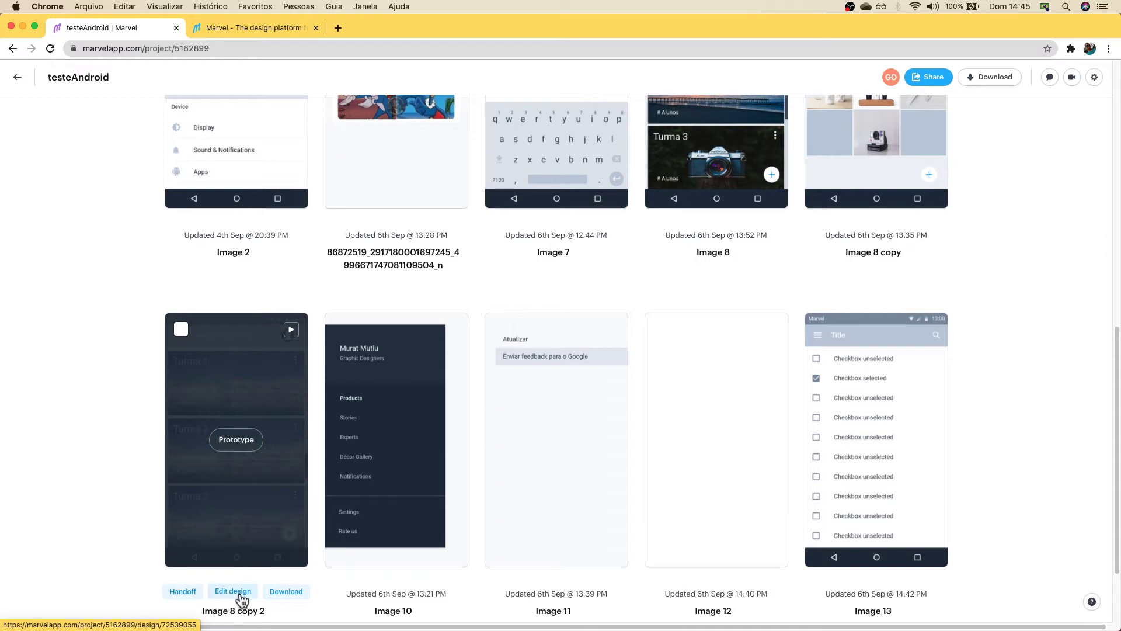
pyautogui.scroll(-2, 264, 408)
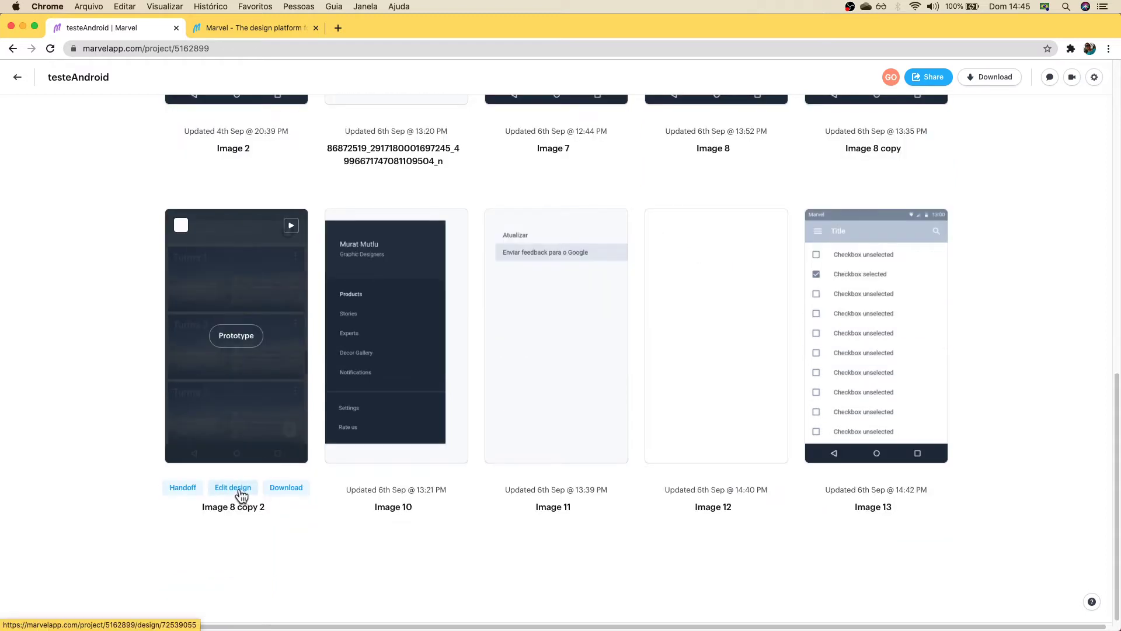
pyautogui.click(239, 491)
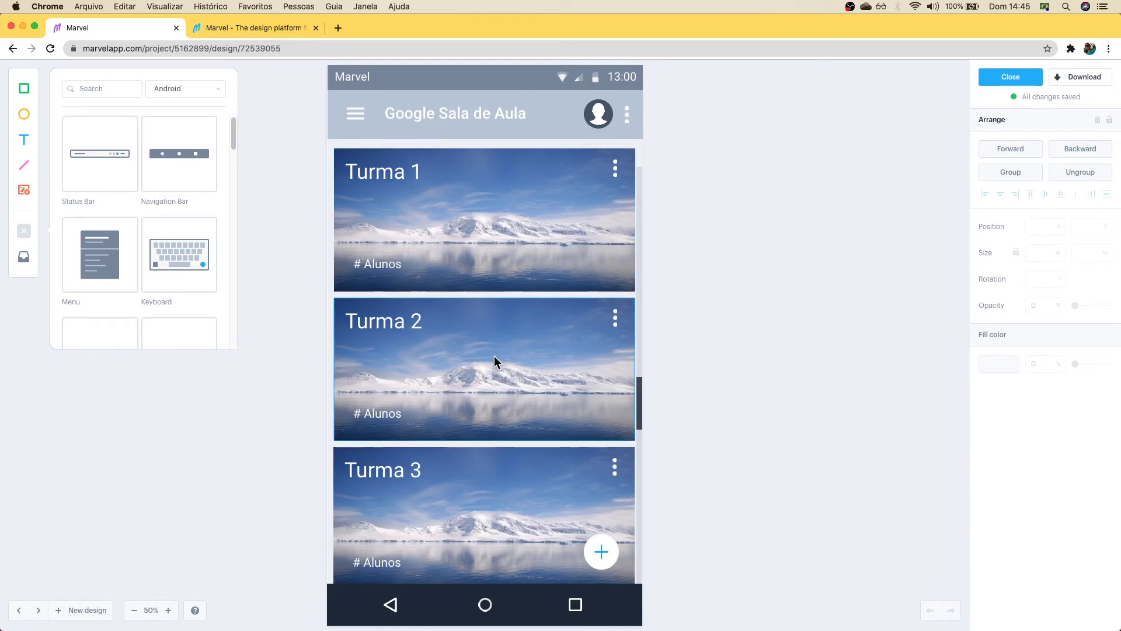
# Step: Move the Turma 2 card out of the phone screen onto the empty canvas beside it and select its title within the group
pyautogui.moveTo(545, 352); pyautogui.dragTo(777, 297)
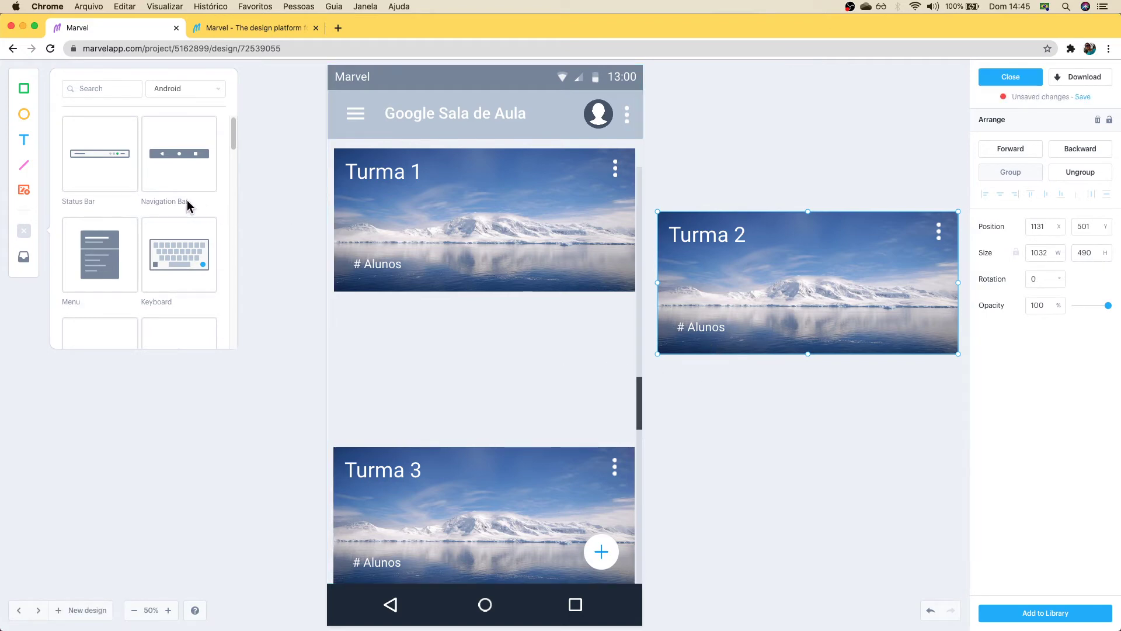
pyautogui.doubleClick(720, 244)
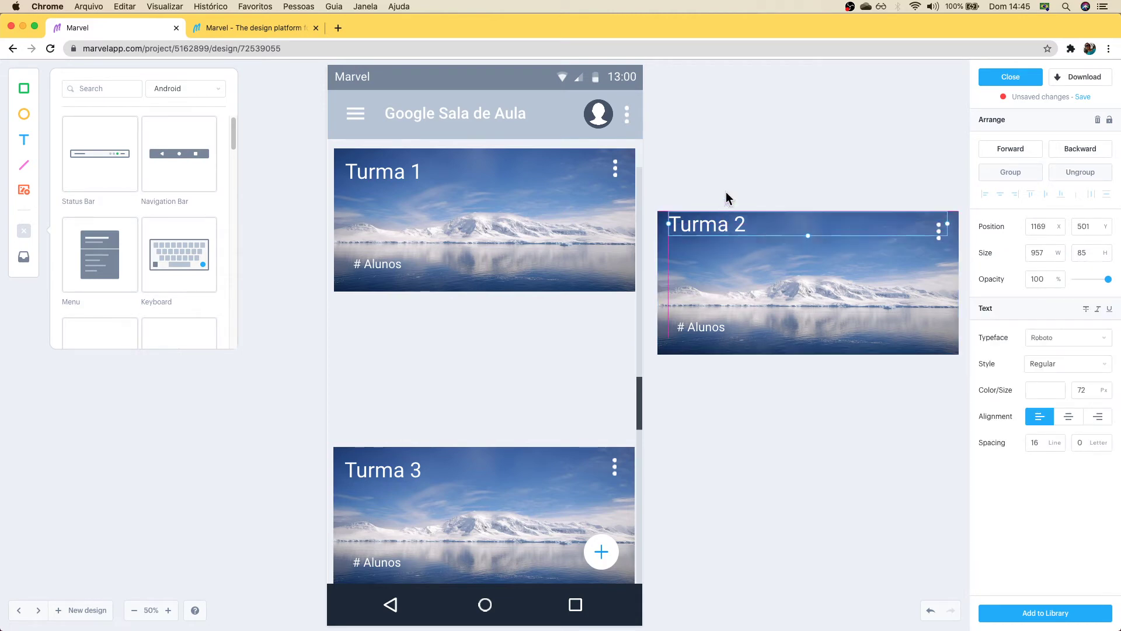
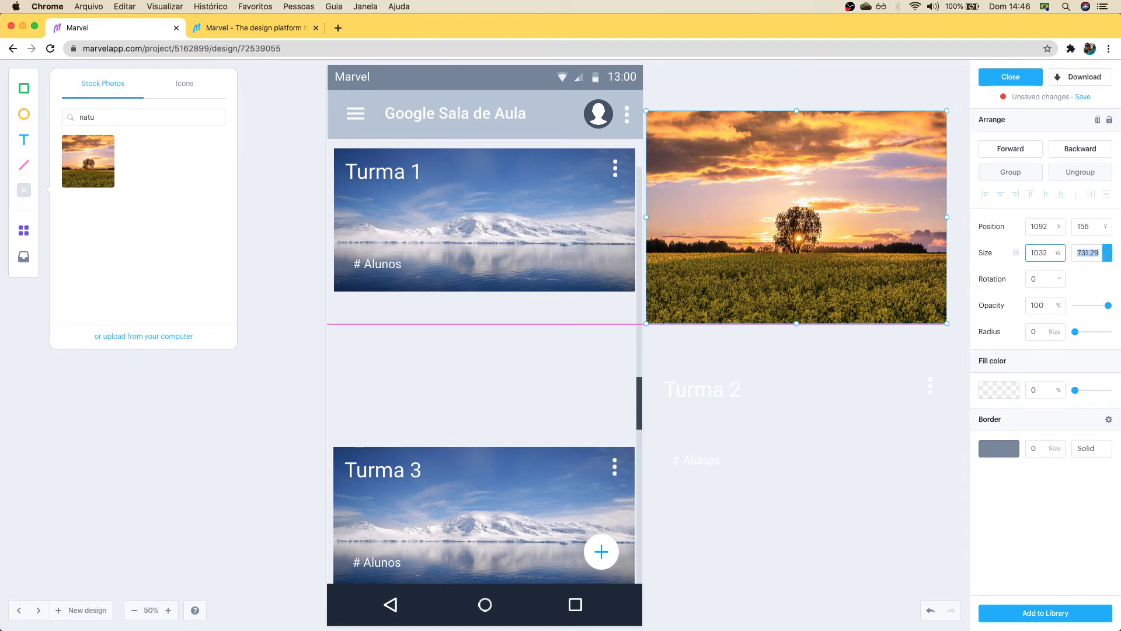
# Step: Set the sunset photo's height to 490 and move it to about X 1136, Y 403, above the Turma 2 labels
pyautogui.press('Tab')
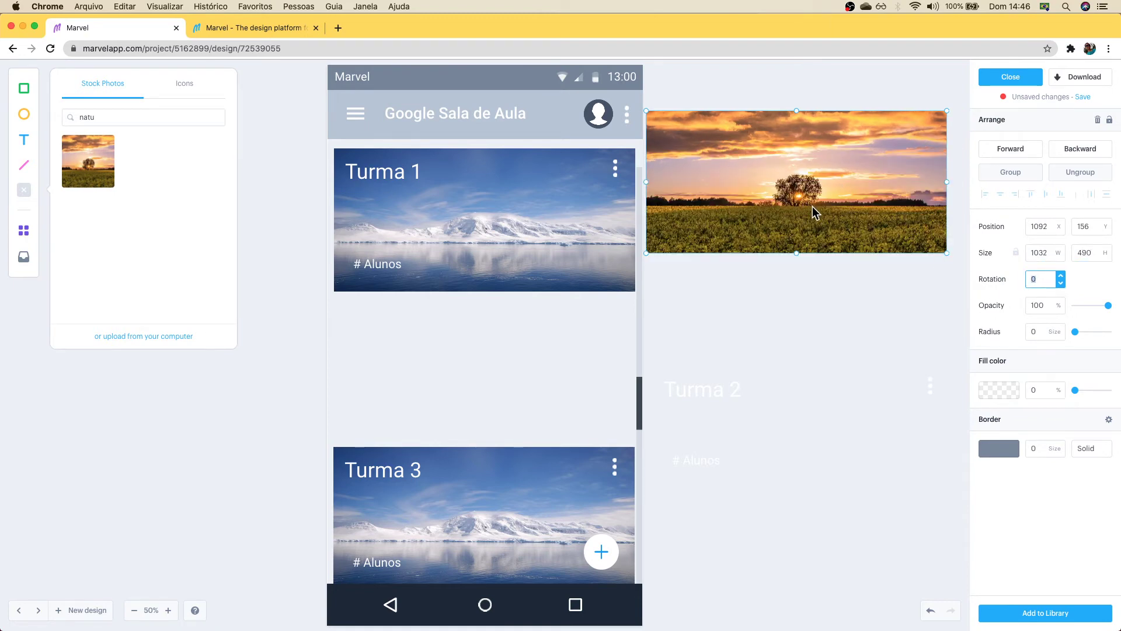
pyautogui.moveTo(800, 250); pyautogui.dragTo(814, 322)
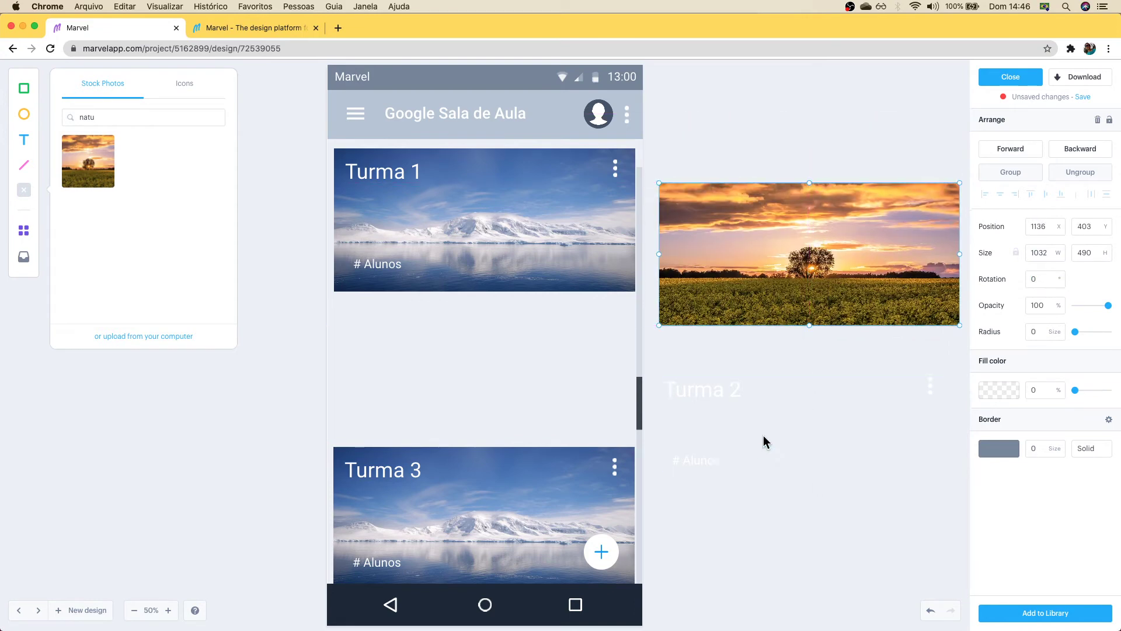
# Step: Send the sunset photo to the back and place the Turma 2 labels over it at about X 1188, Y 486
pyautogui.moveTo(745, 435); pyautogui.dragTo(750, 247)
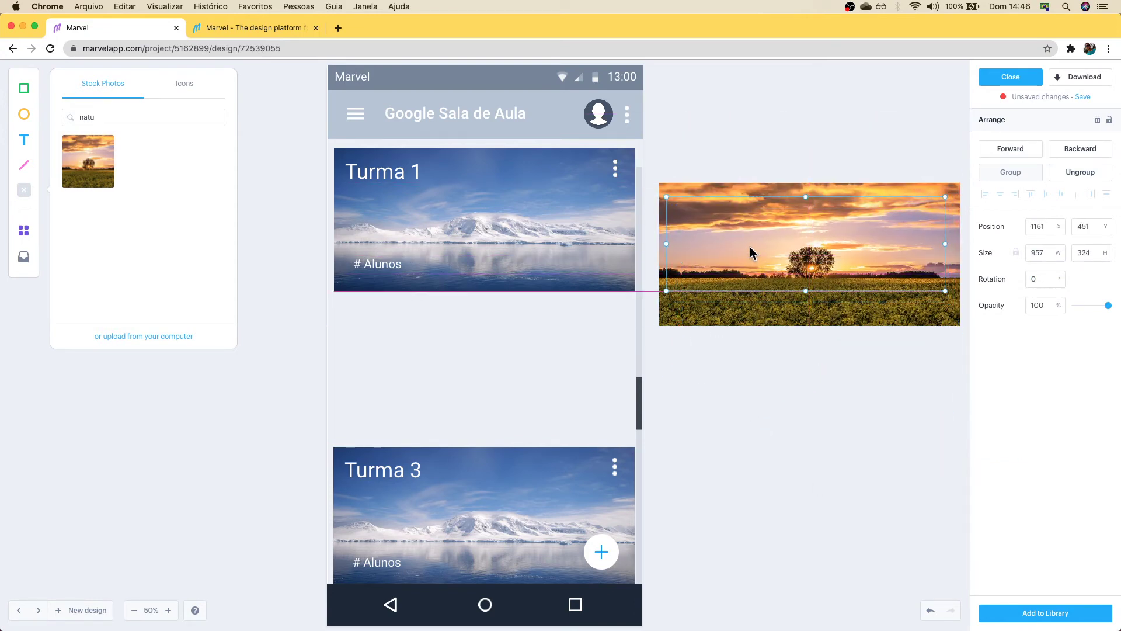
pyautogui.moveTo(764, 324); pyautogui.dragTo(753, 381)
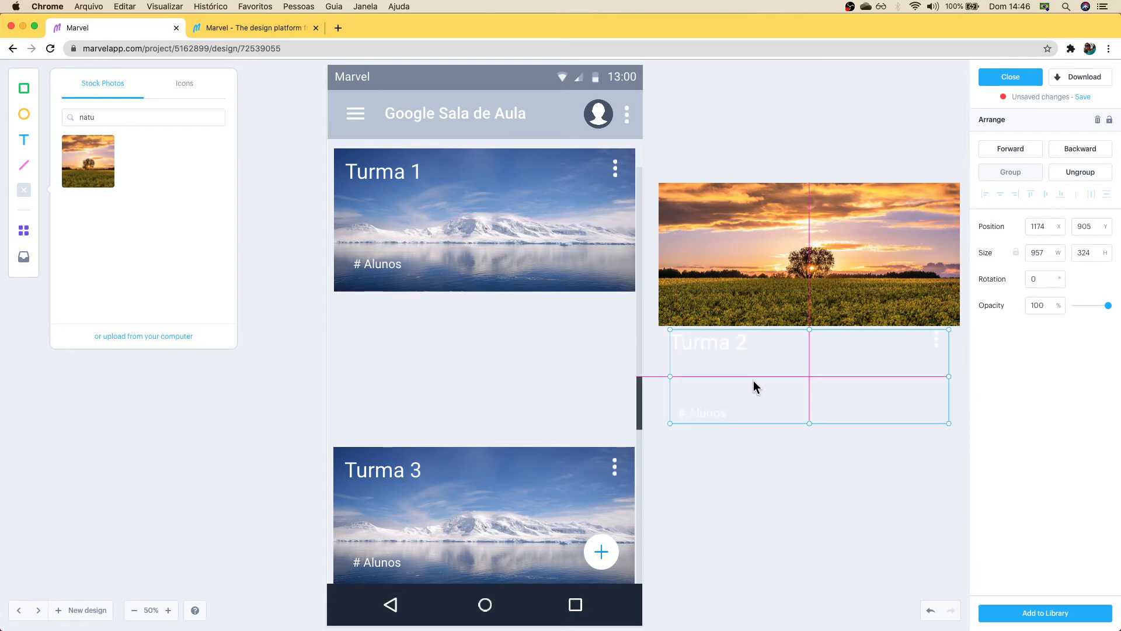
pyautogui.rightClick(730, 272)
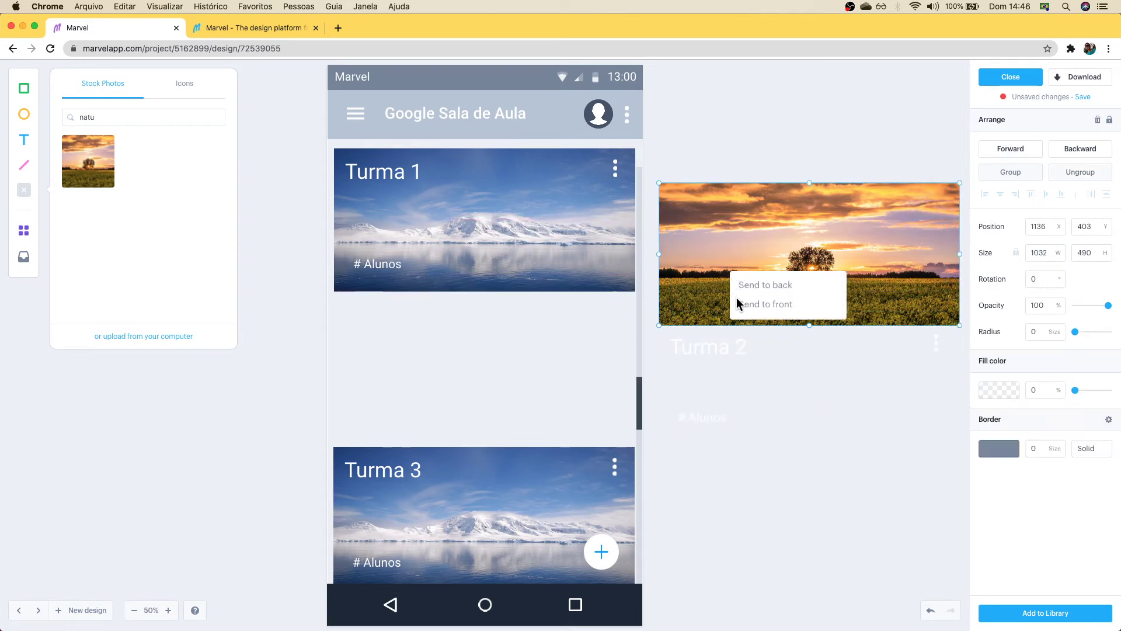
pyautogui.click(777, 290)
pyautogui.moveTo(743, 358); pyautogui.dragTo(748, 222)
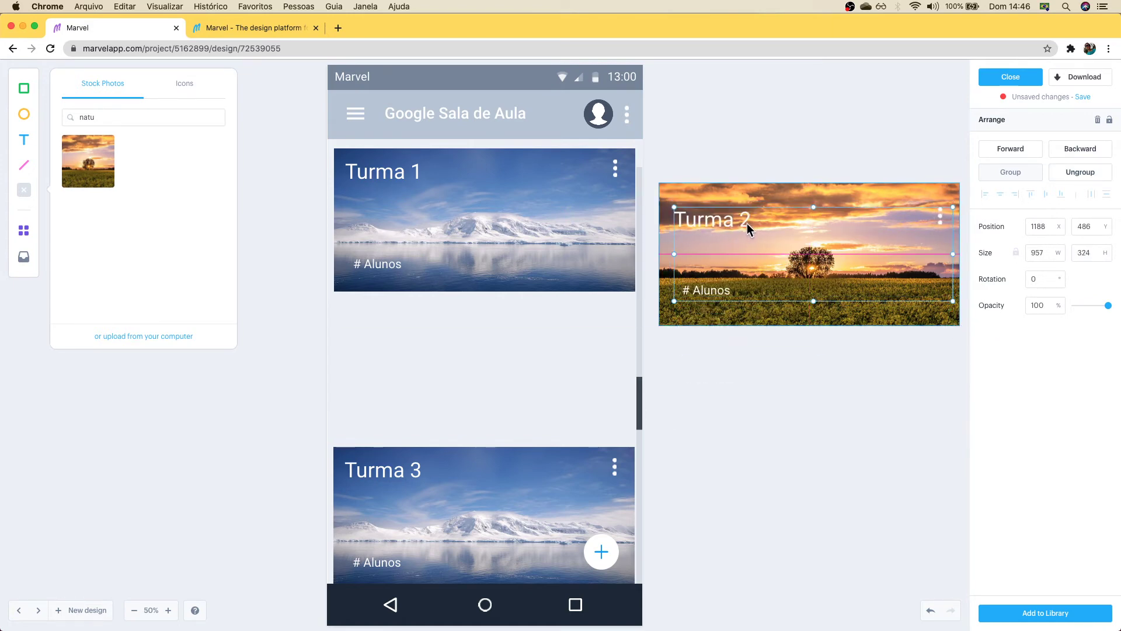
# Step: Group the sunset photo with the Turma 2 labels and place the card between Turma 1 and Turma 3 at X 24, Y 795
pyautogui.click(693, 152)
pyautogui.moveTo(666, 122); pyautogui.dragTo(939, 392)
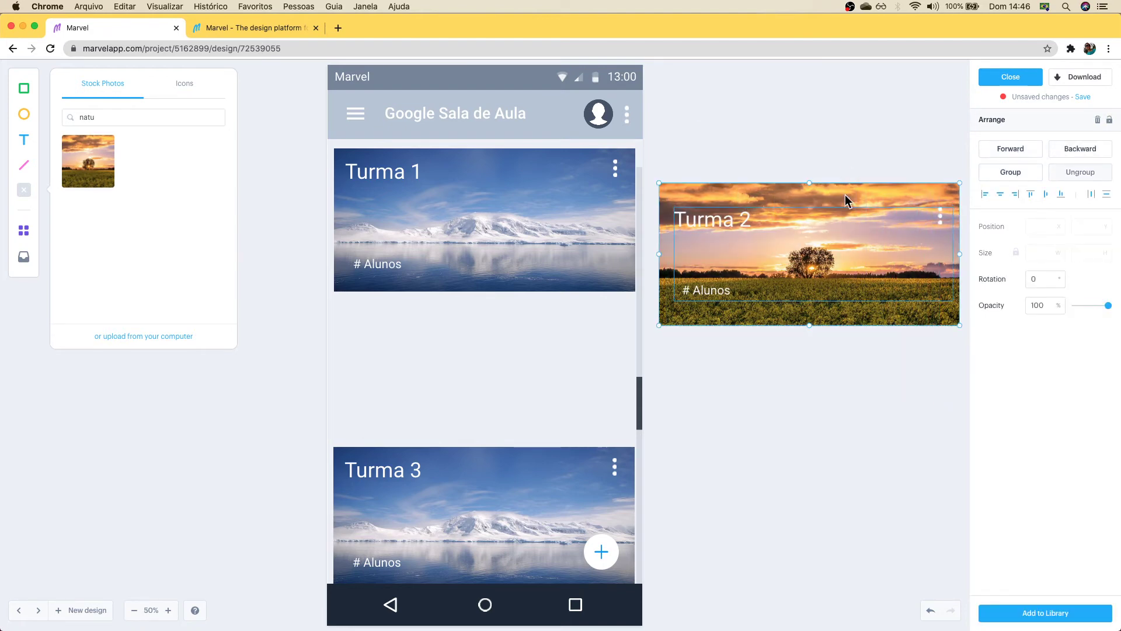
pyautogui.click(1011, 174)
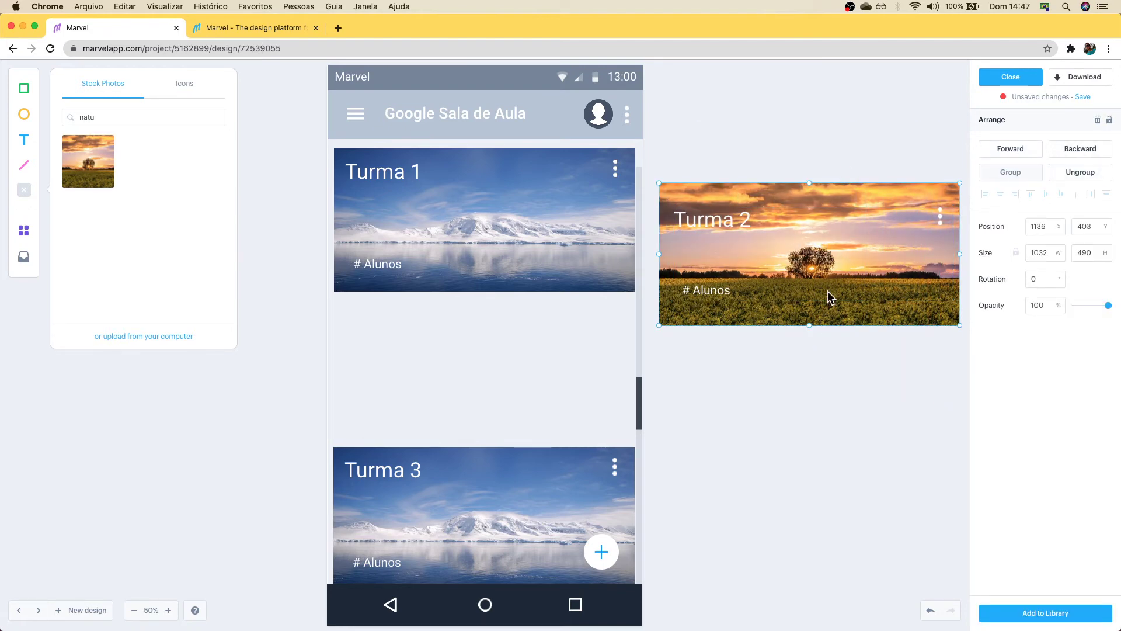
pyautogui.moveTo(826, 268); pyautogui.dragTo(501, 378)
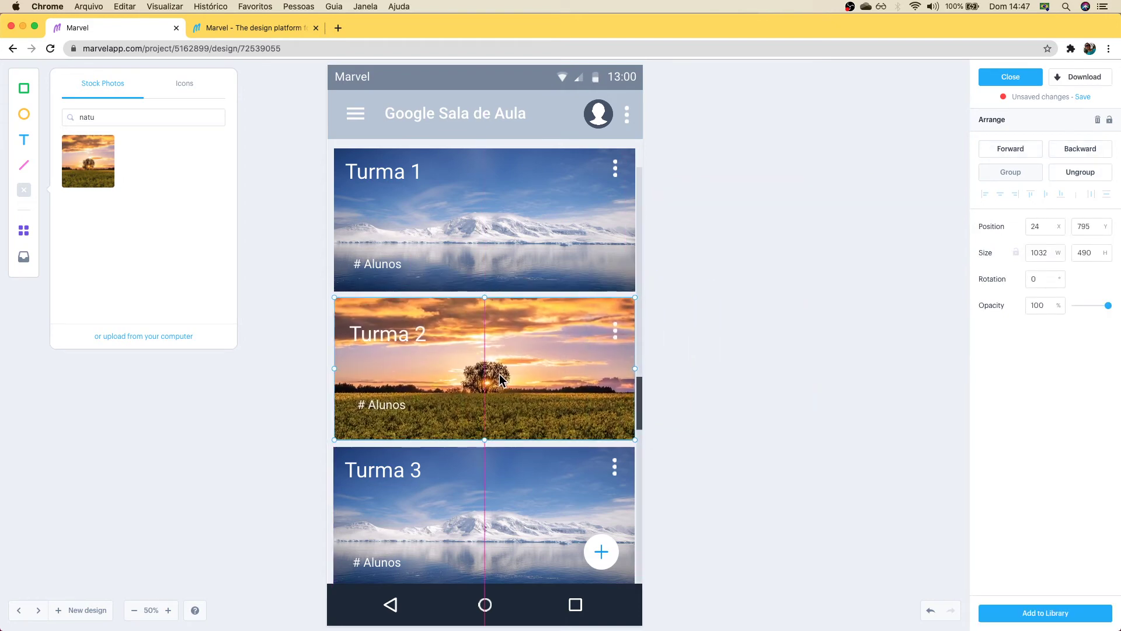
pyautogui.click(692, 522)
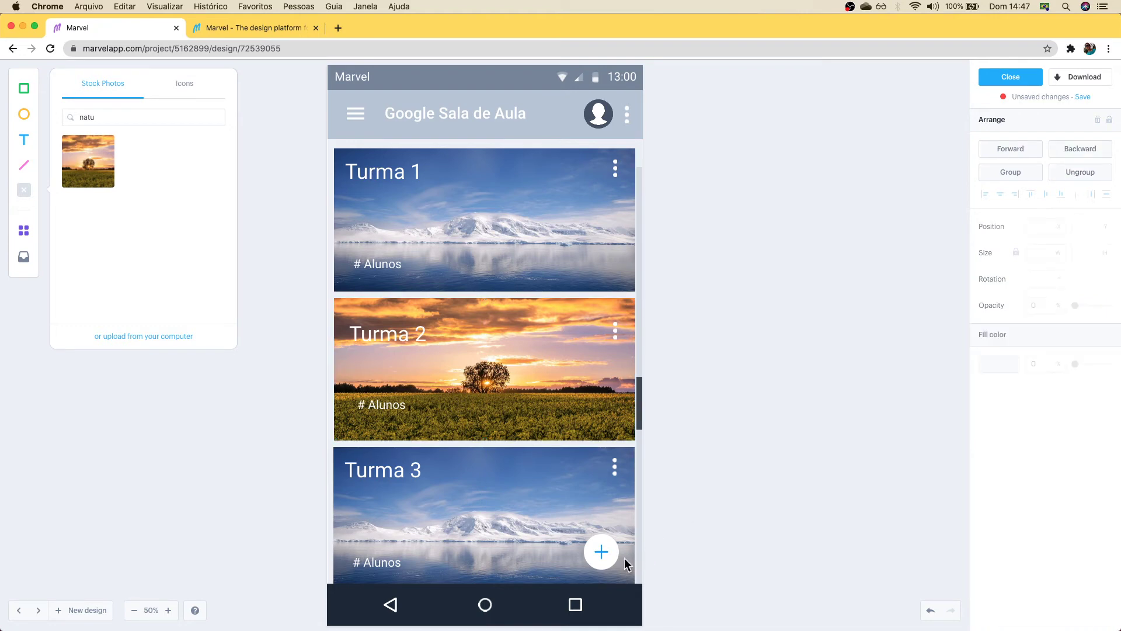
# Step: Move the round plus button onto the empty canvas and add a white 100 by 100 circle above it
pyautogui.click(609, 559)
pyautogui.moveTo(607, 557); pyautogui.dragTo(771, 501)
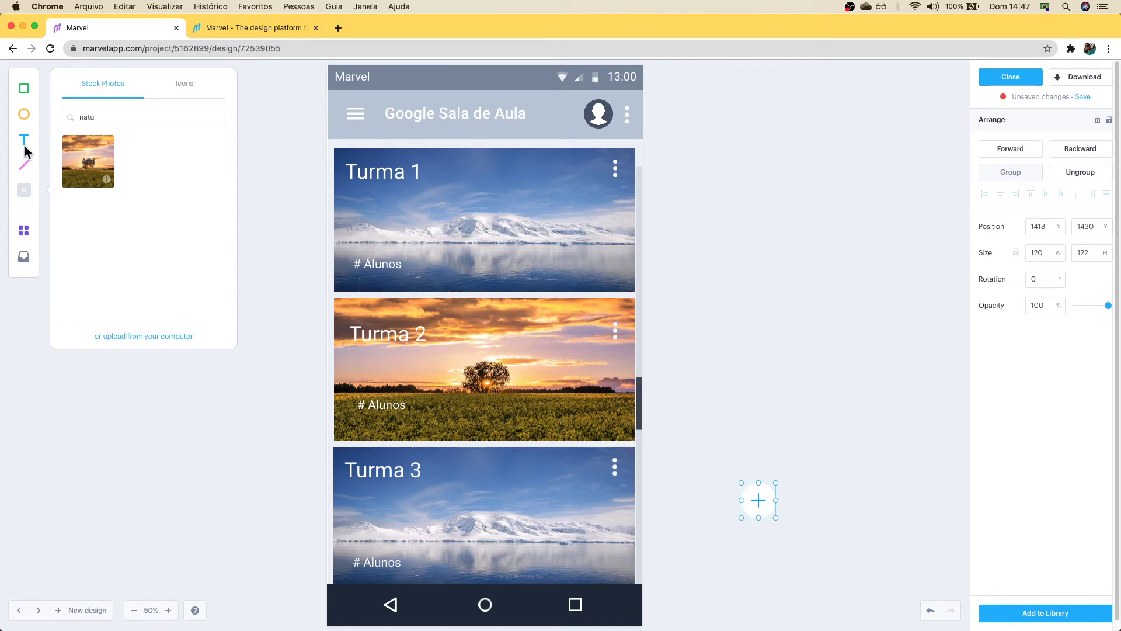
pyautogui.click(24, 114)
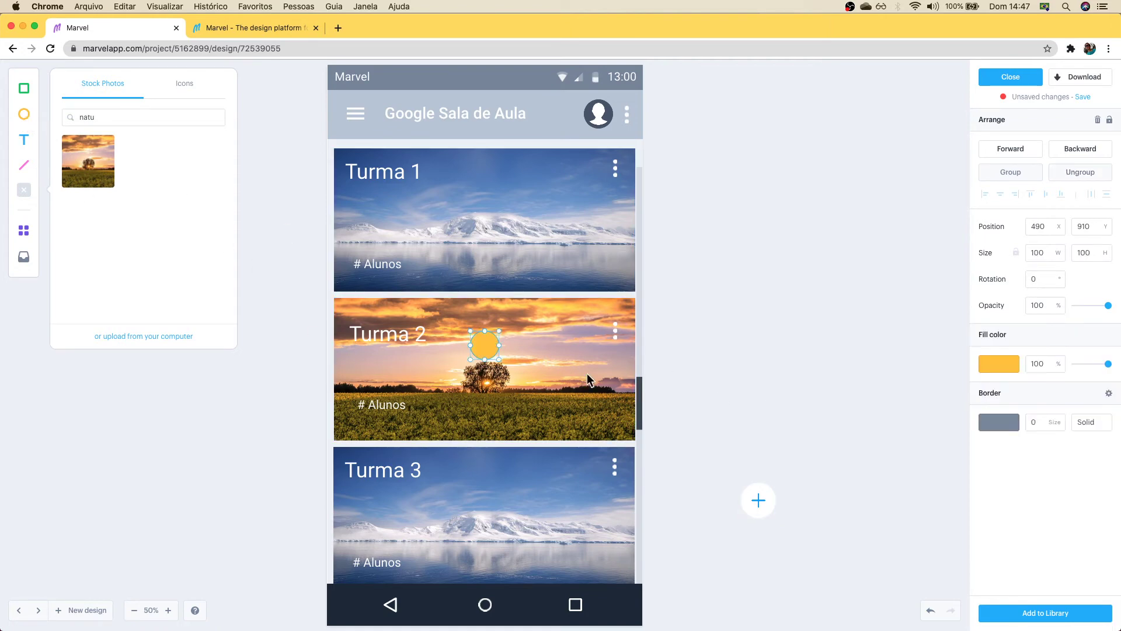
pyautogui.moveTo(474, 341); pyautogui.dragTo(500, 350)
pyautogui.moveTo(638, 375); pyautogui.dragTo(785, 408)
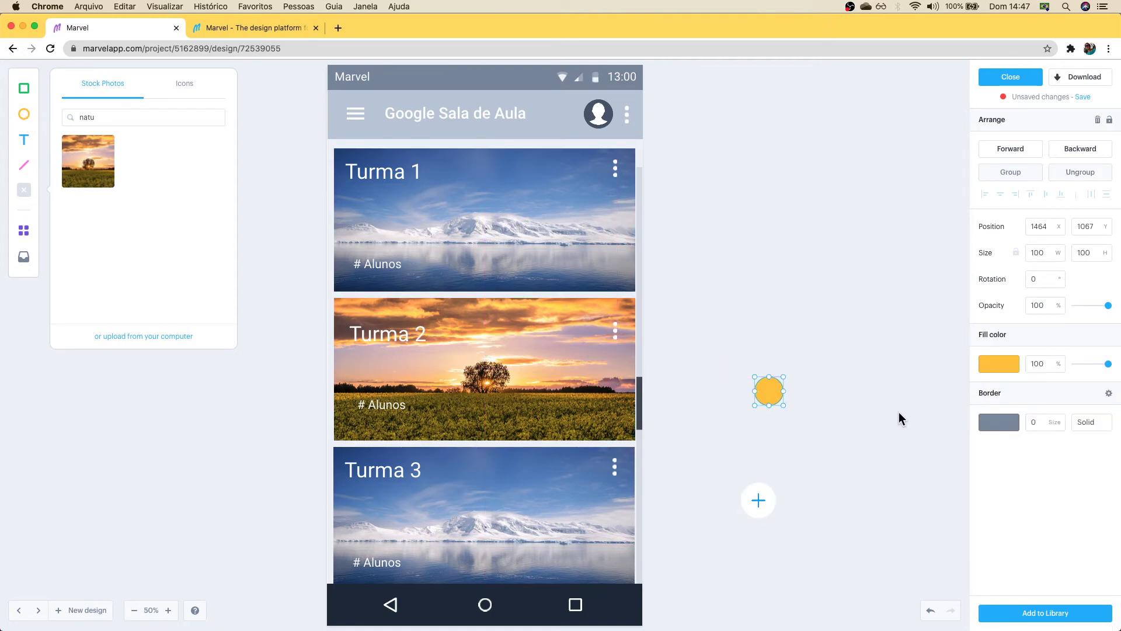
pyautogui.click(999, 364)
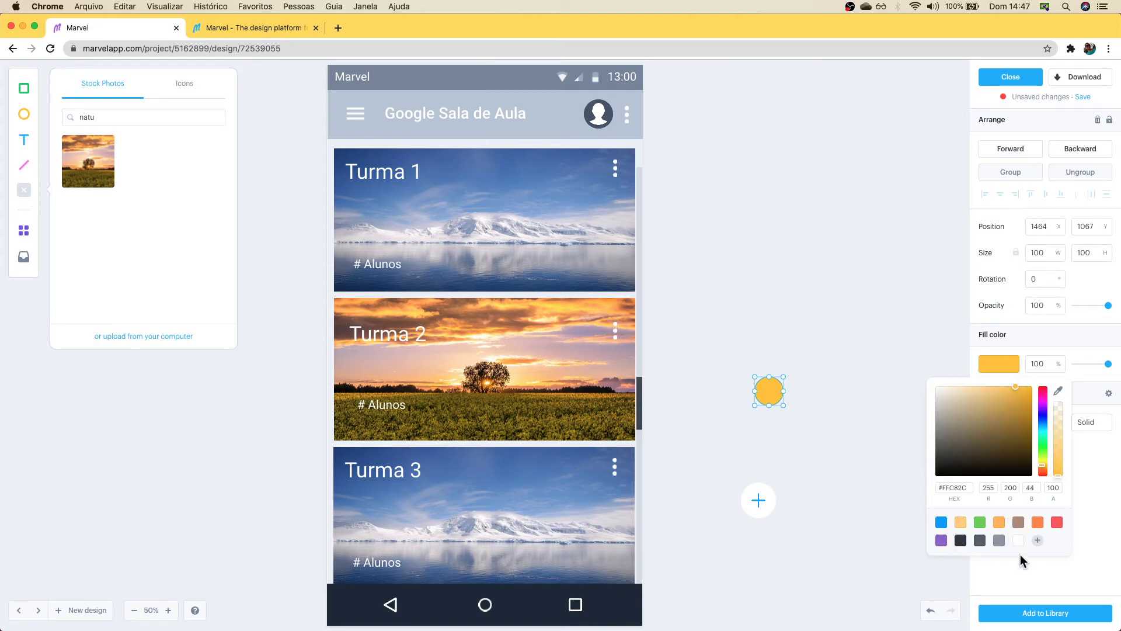
pyautogui.click(1018, 540)
pyautogui.click(804, 384)
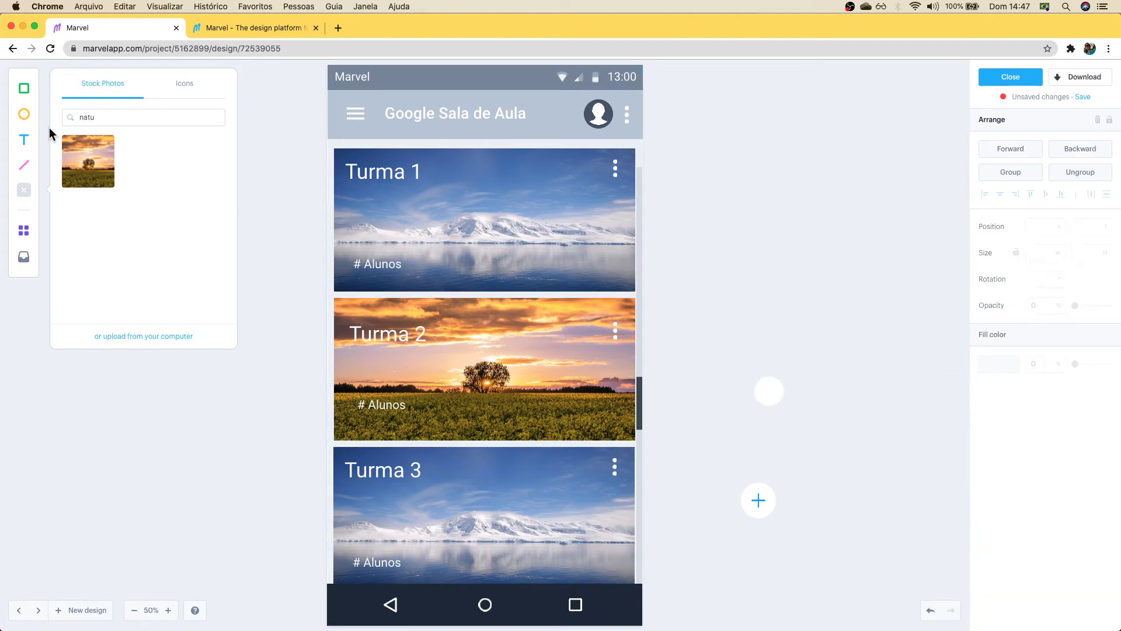
# Step: Search the icon library for "add" and insert the thin black plus icon
pyautogui.click(23, 233)
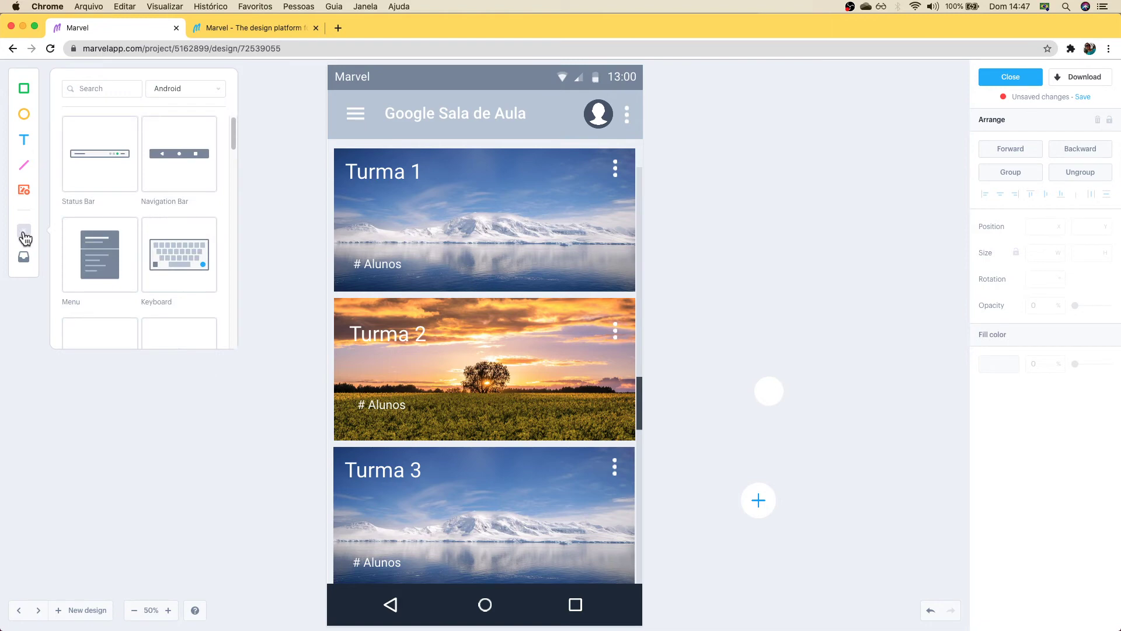
pyautogui.click(24, 192)
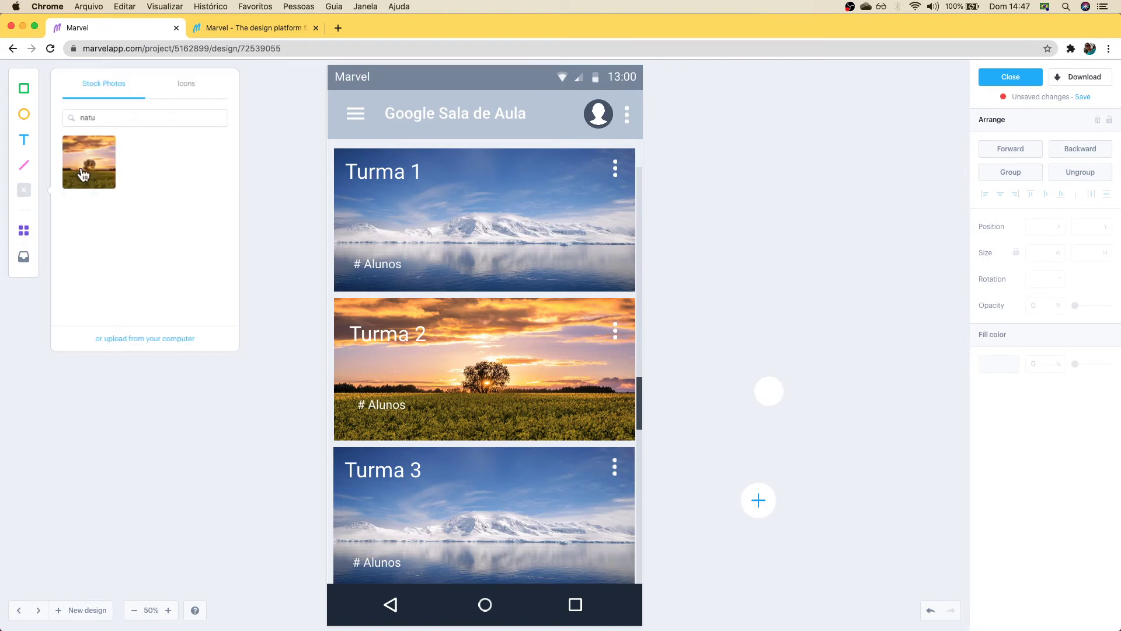
pyautogui.click(181, 93)
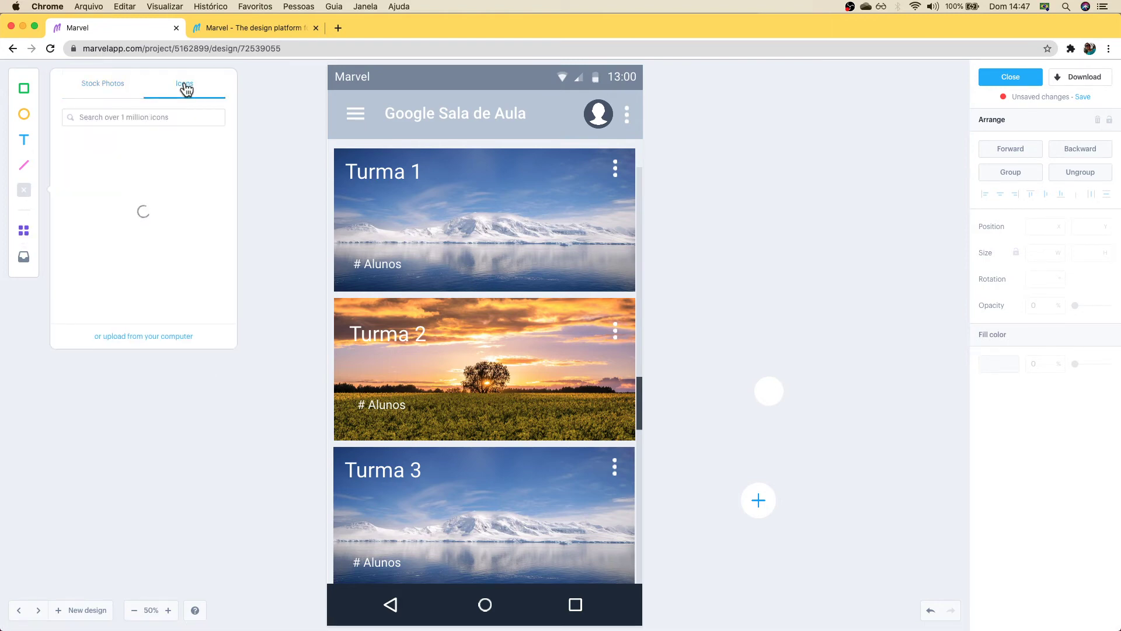
pyautogui.click(149, 120)
pyautogui.write('a')
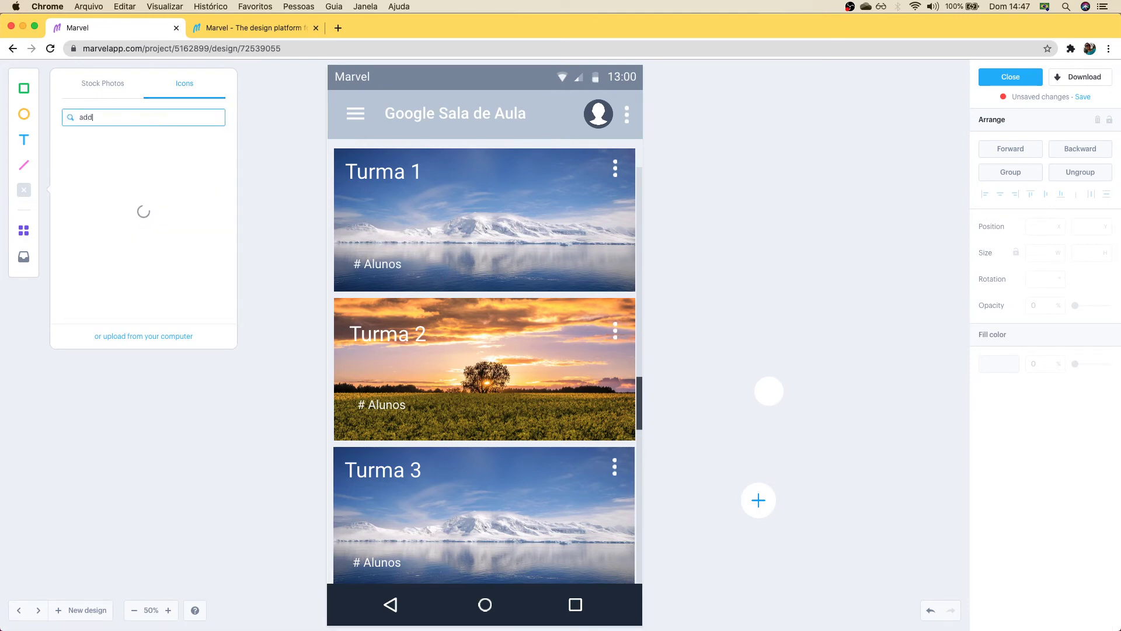
pyautogui.write('dd')
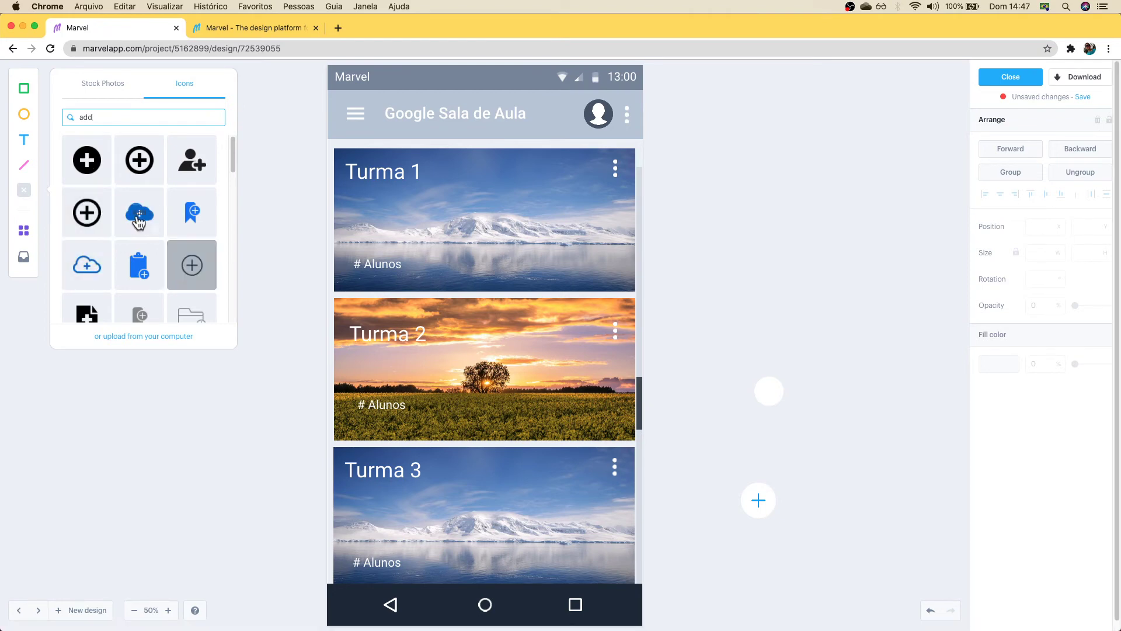
pyautogui.scroll(-3, 137, 230)
pyautogui.scroll(-5, 133, 227)
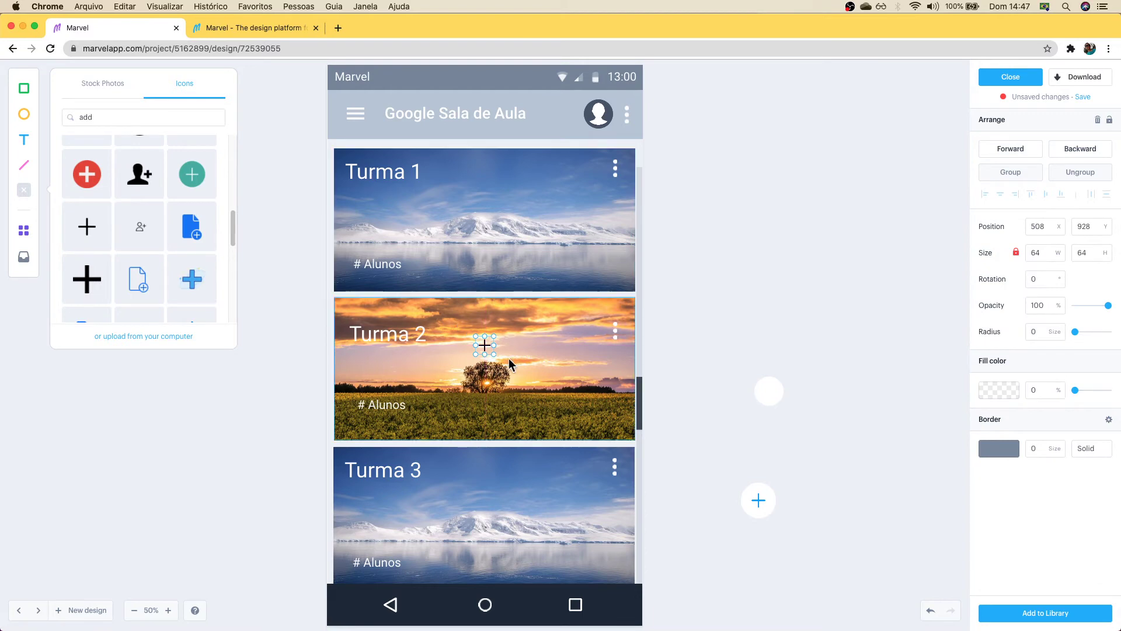
# Step: Centre the black plus icon on the white circle and group the two
pyautogui.moveTo(485, 352); pyautogui.dragTo(784, 392)
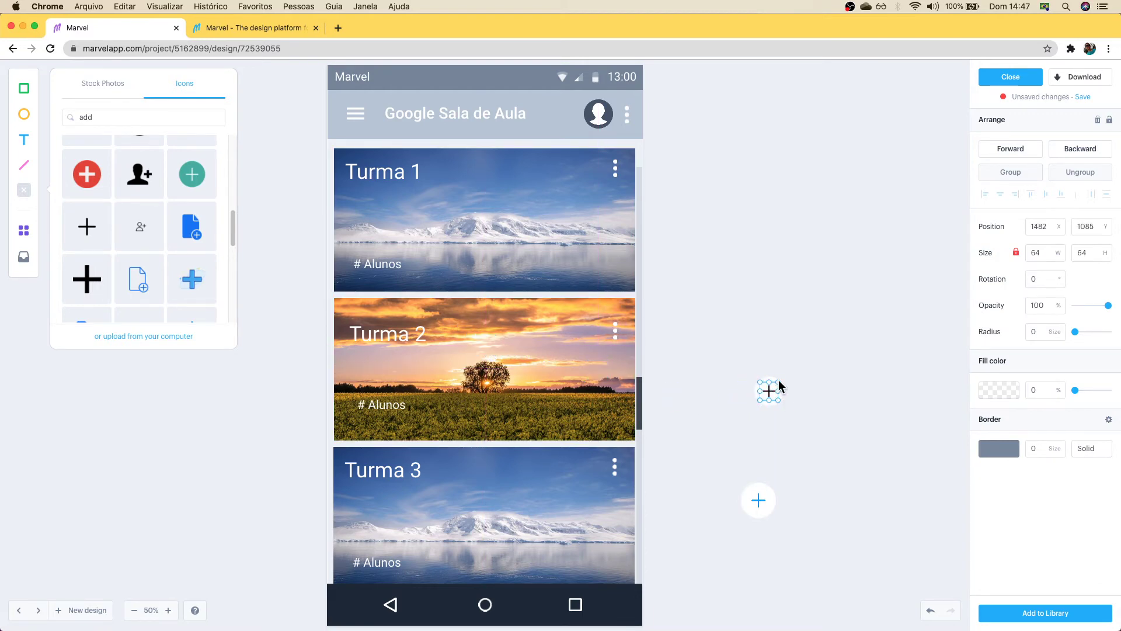
pyautogui.moveTo(744, 358); pyautogui.dragTo(789, 405)
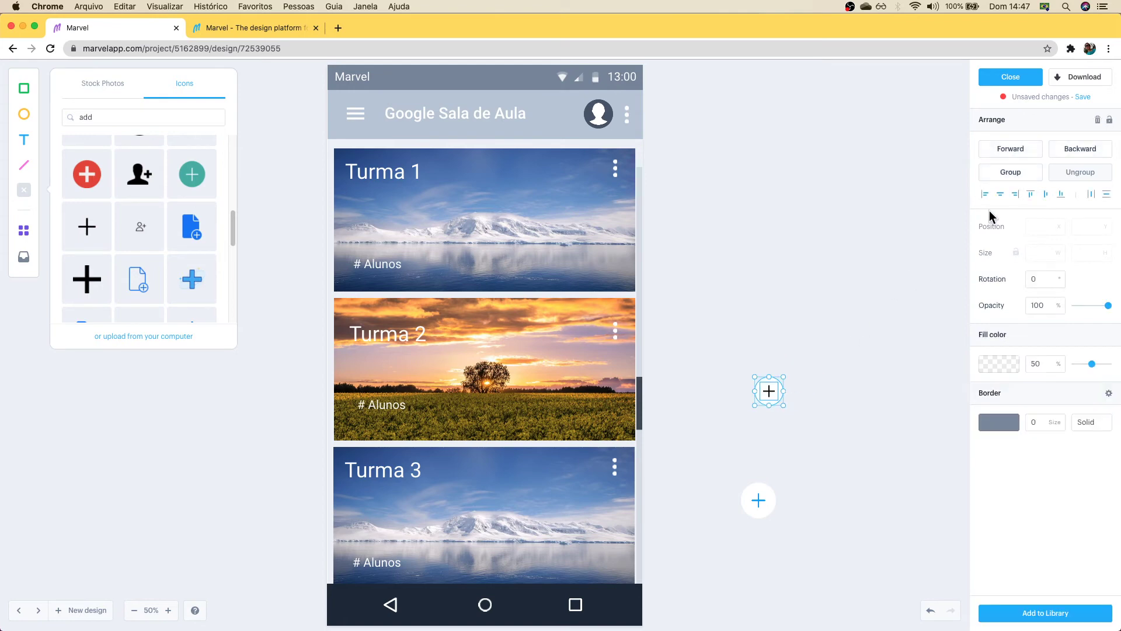
pyautogui.click(1019, 175)
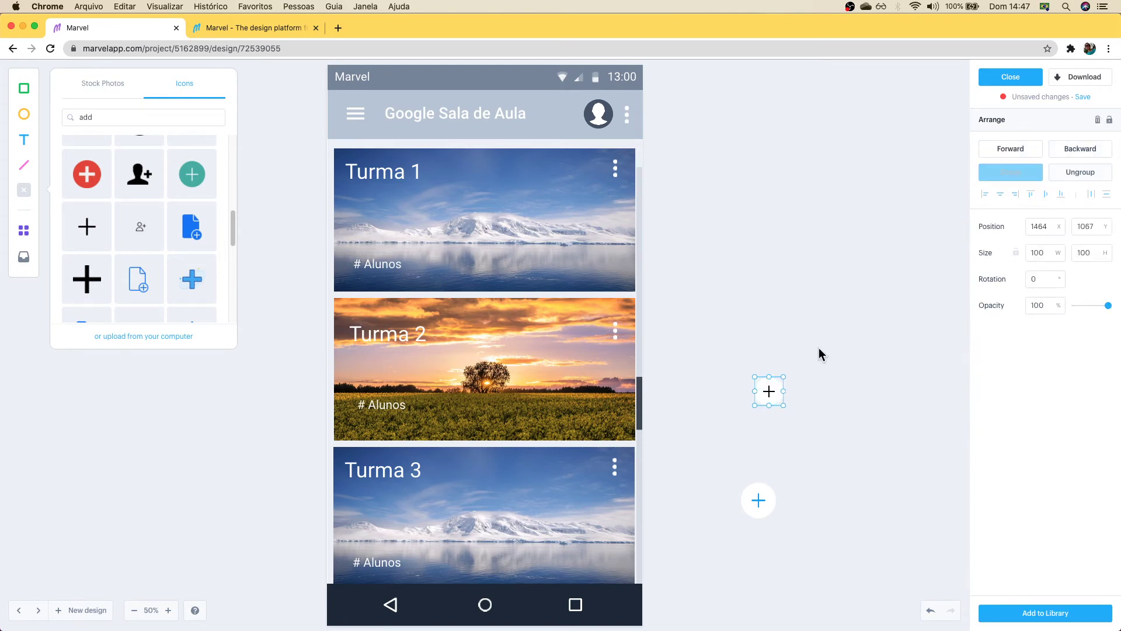
# Step: Move the blue plus button back onto the Turma 3 card and delete the black plus and circle group from the canvas
pyautogui.moveTo(760, 500); pyautogui.dragTo(613, 551)
pyautogui.moveTo(797, 439); pyautogui.dragTo(748, 374)
pyautogui.press('BackSpace')
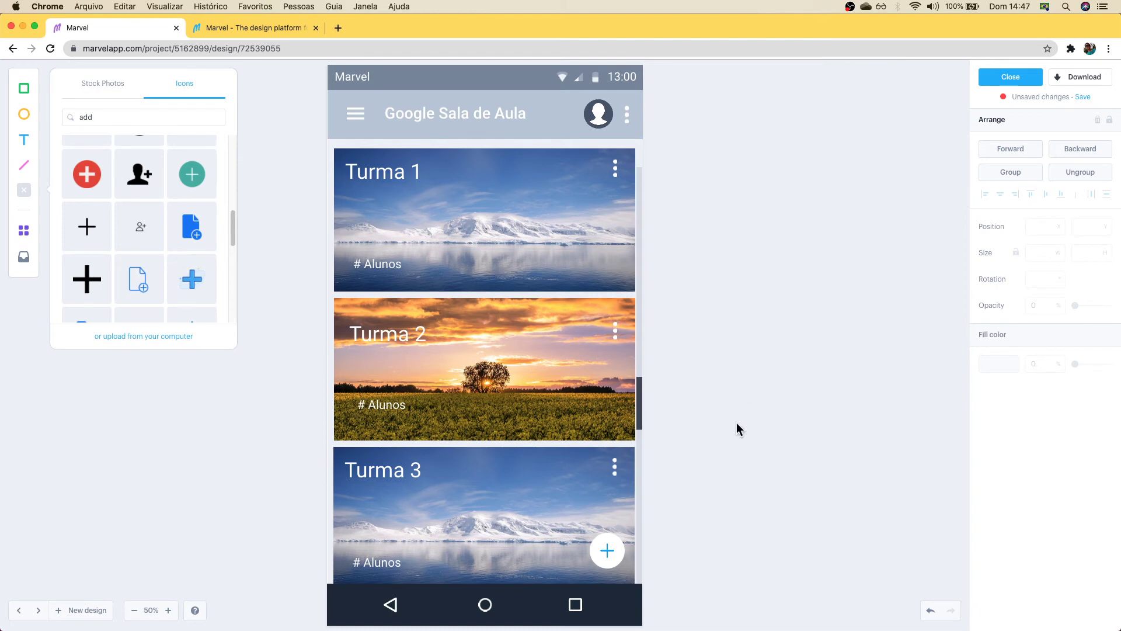
# Step: Duplicate the Turma 2 card, move the copy to X 930, Y 715, partly outside the phone screen, and delete it
pyautogui.click(538, 369)
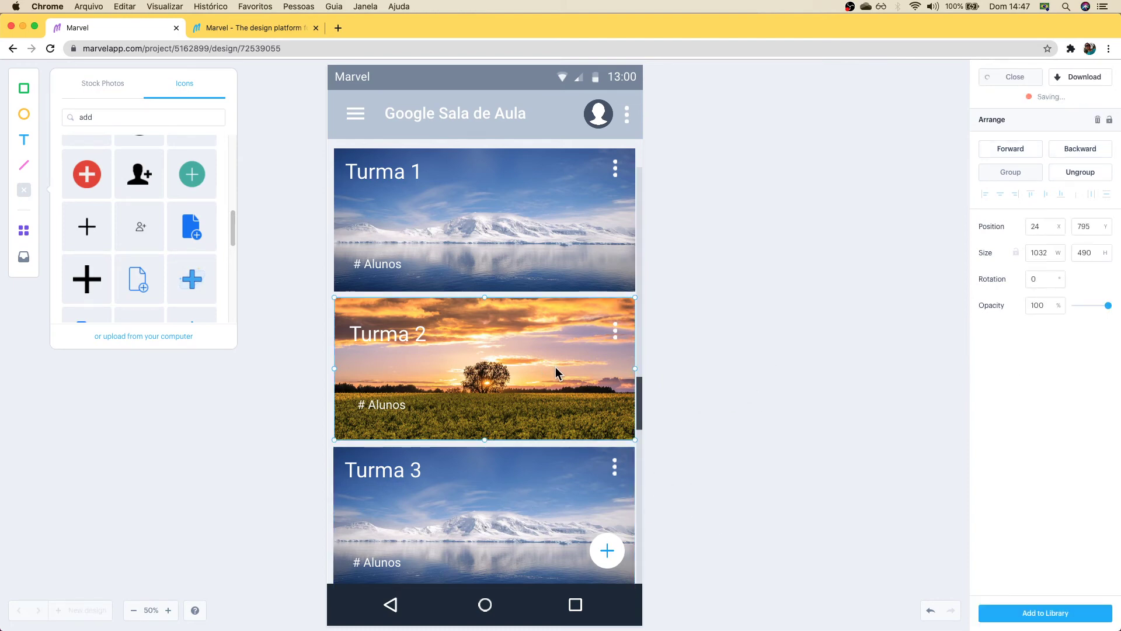
pyautogui.moveTo(539, 371); pyautogui.dragTo(541, 374)
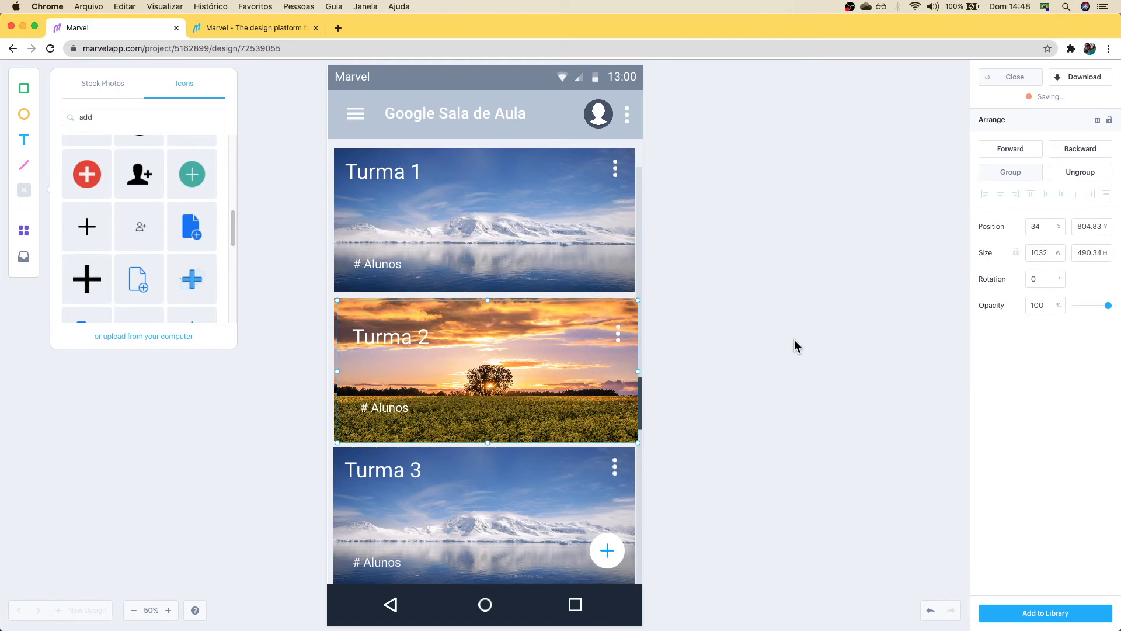
pyautogui.moveTo(794, 341); pyautogui.dragTo(794, 341)
pyautogui.moveTo(749, 382); pyautogui.dragTo(749, 381)
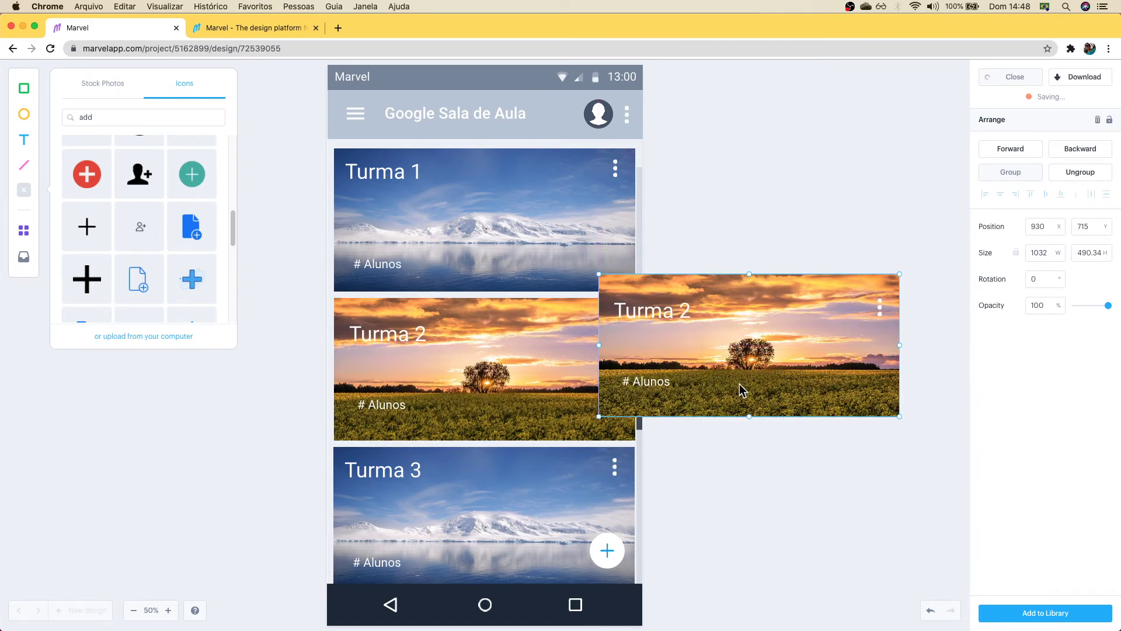
pyautogui.press('Delete')
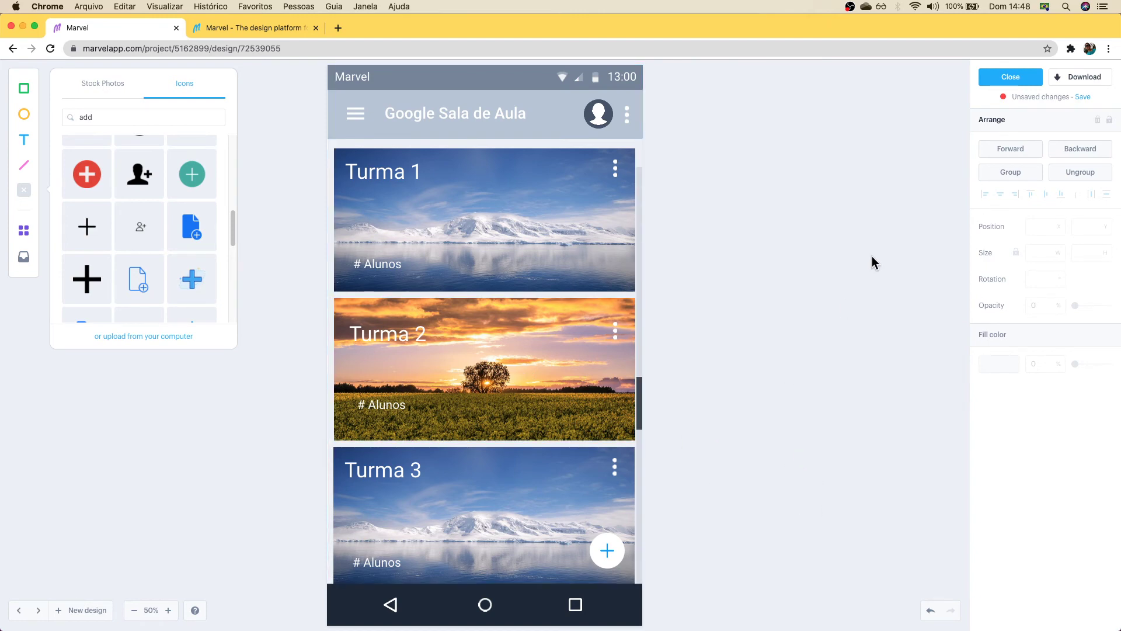
# Step: Close the design and open the Image 8 copy 2 screen for prototyping from the project overview
pyautogui.click(1008, 82)
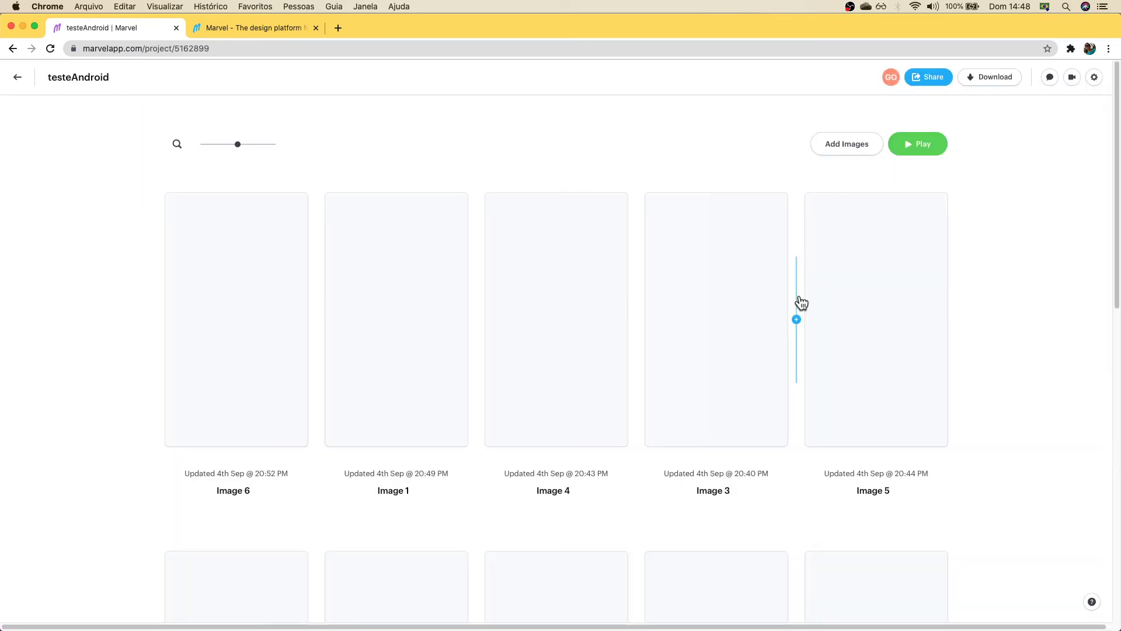
pyautogui.scroll(-10, 1023, 343)
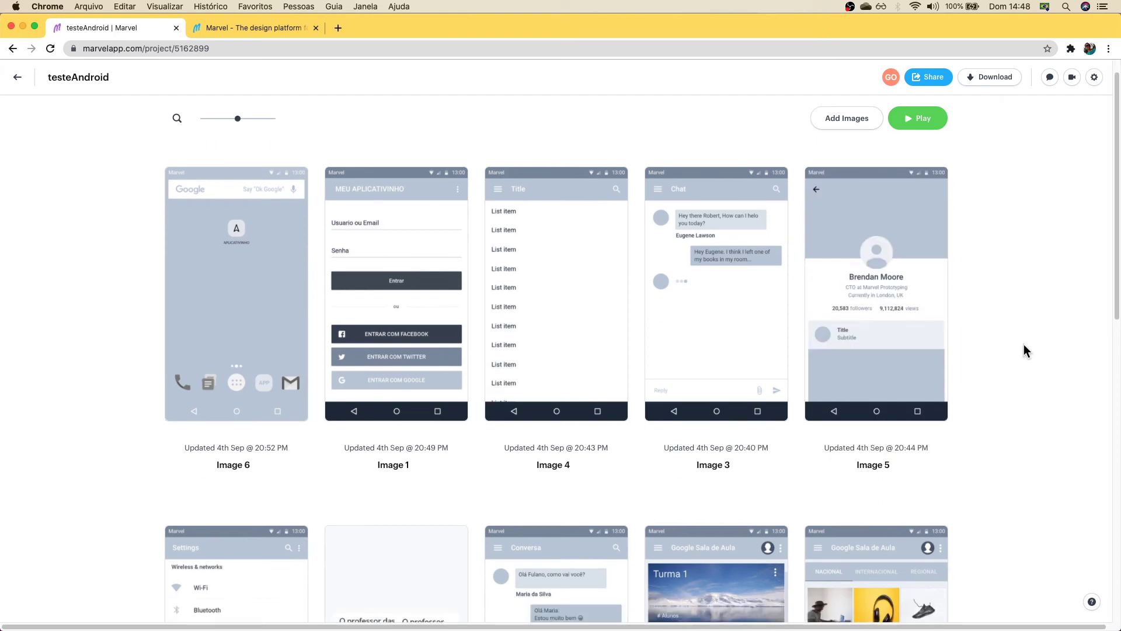
pyautogui.moveTo(607, 377)
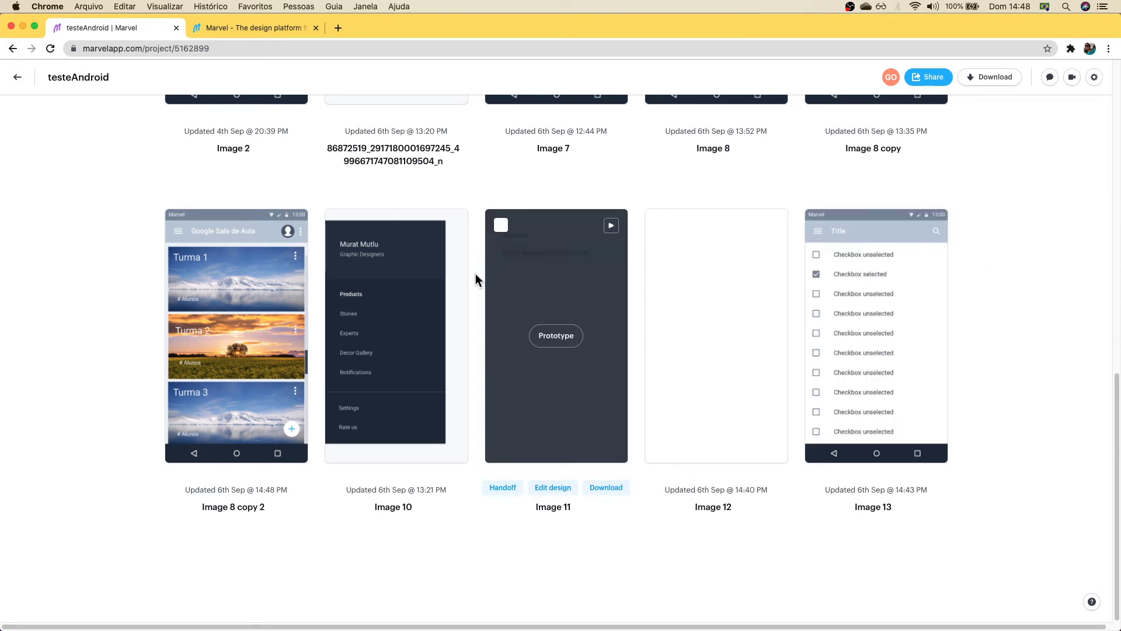
pyautogui.moveTo(275, 351)
pyautogui.click(239, 341)
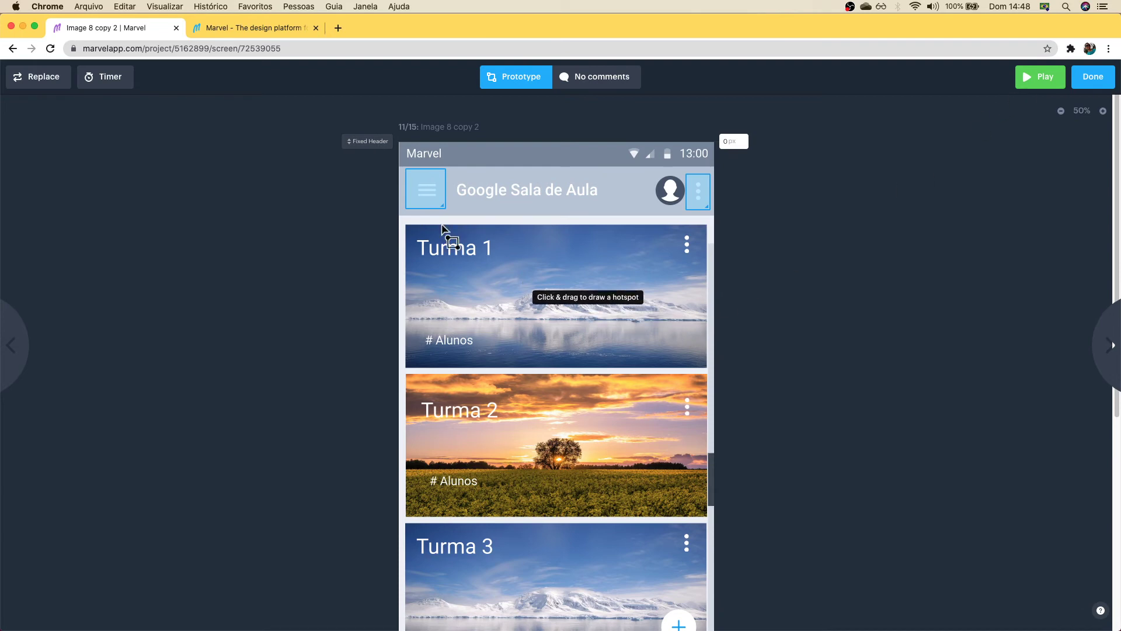
# Step: Inspect the menu icon hotspot's destination, play the prototype, and test opening and closing the side menu
pyautogui.click(426, 187)
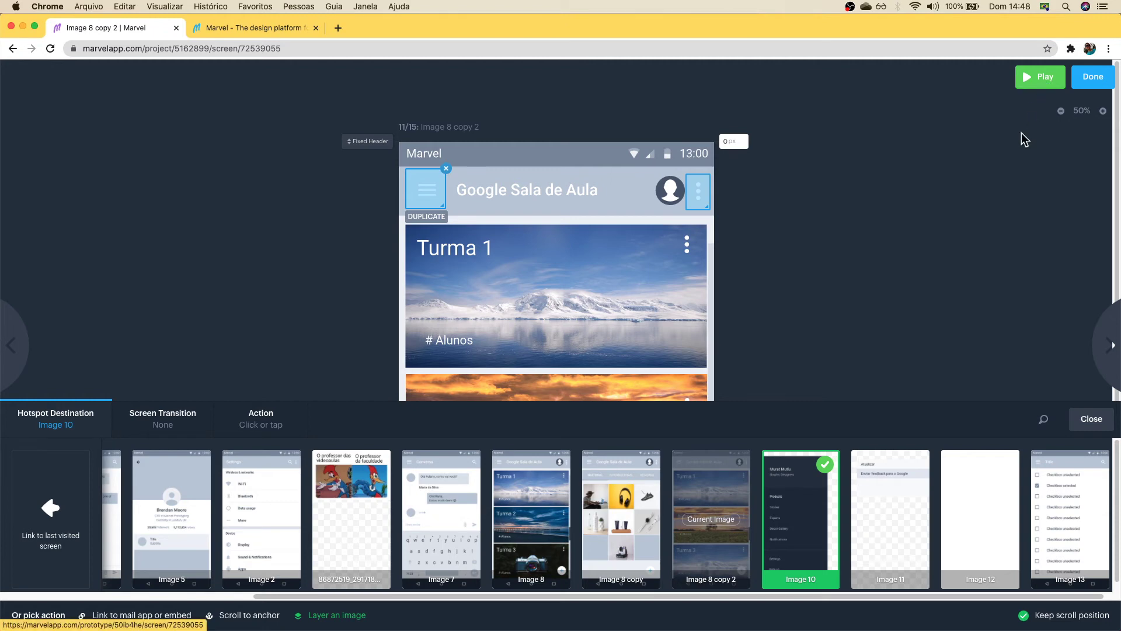
pyautogui.click(1048, 89)
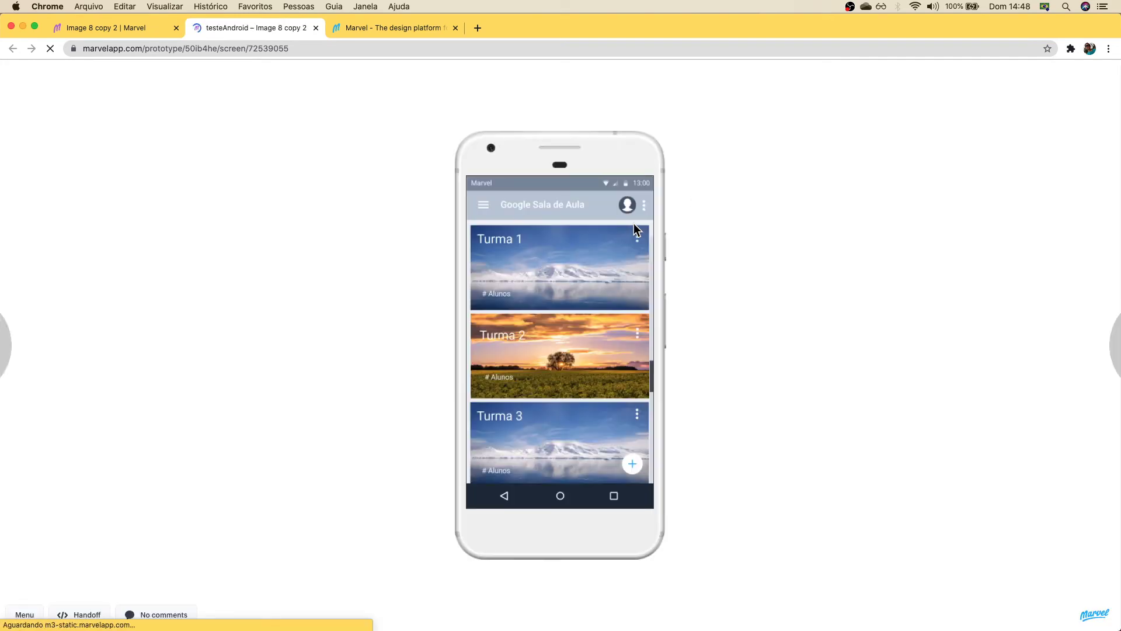
pyautogui.click(478, 208)
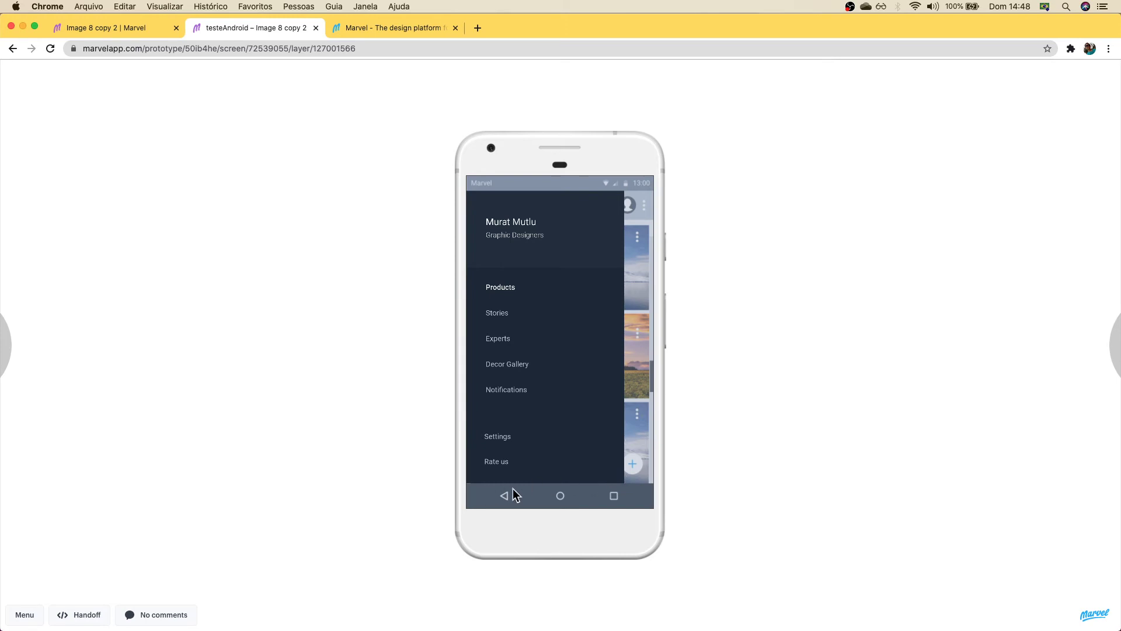
pyautogui.click(637, 346)
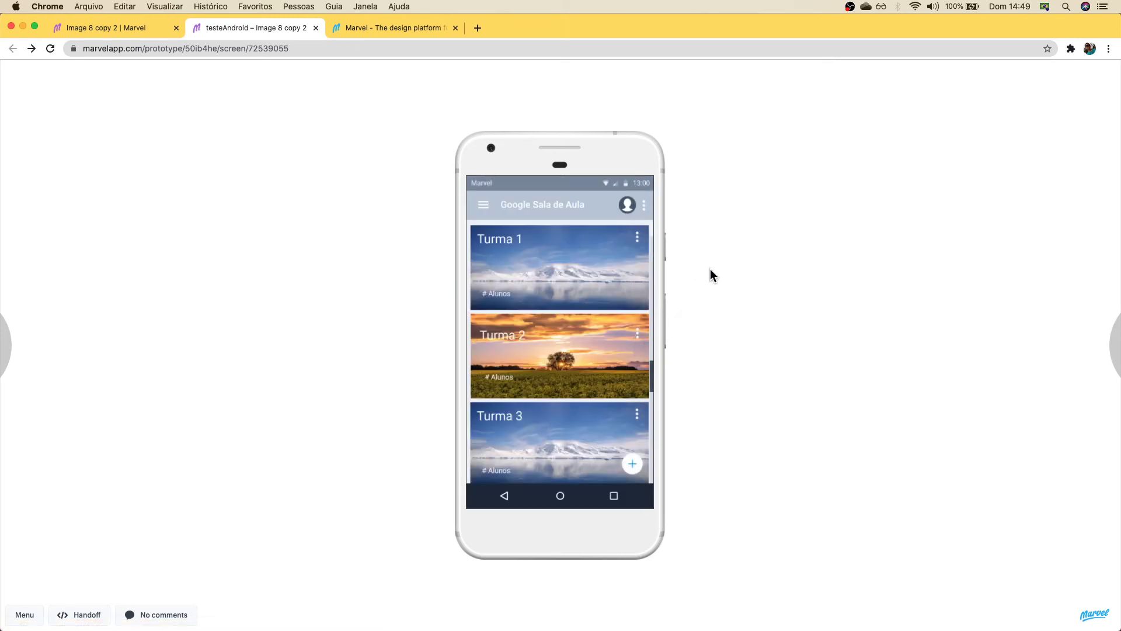
# Step: Close the prototype preview and leave the Image 8 copy 2 prototyping screen for the project overview
pyautogui.click(318, 27)
pyautogui.click(200, 29)
pyautogui.click(166, 28)
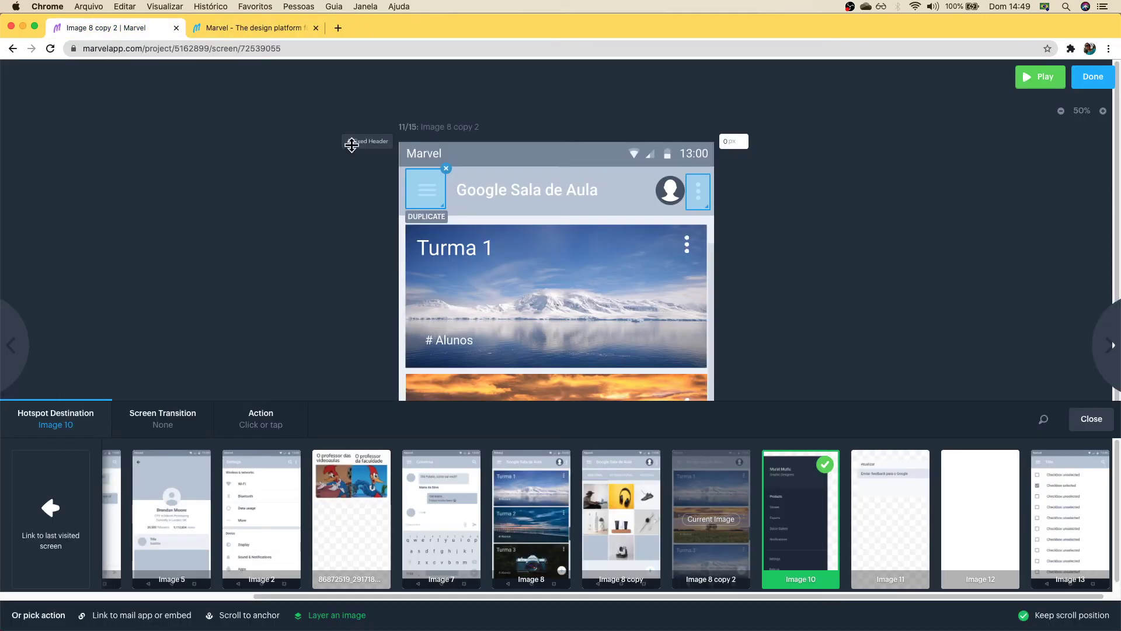
pyautogui.click(1090, 76)
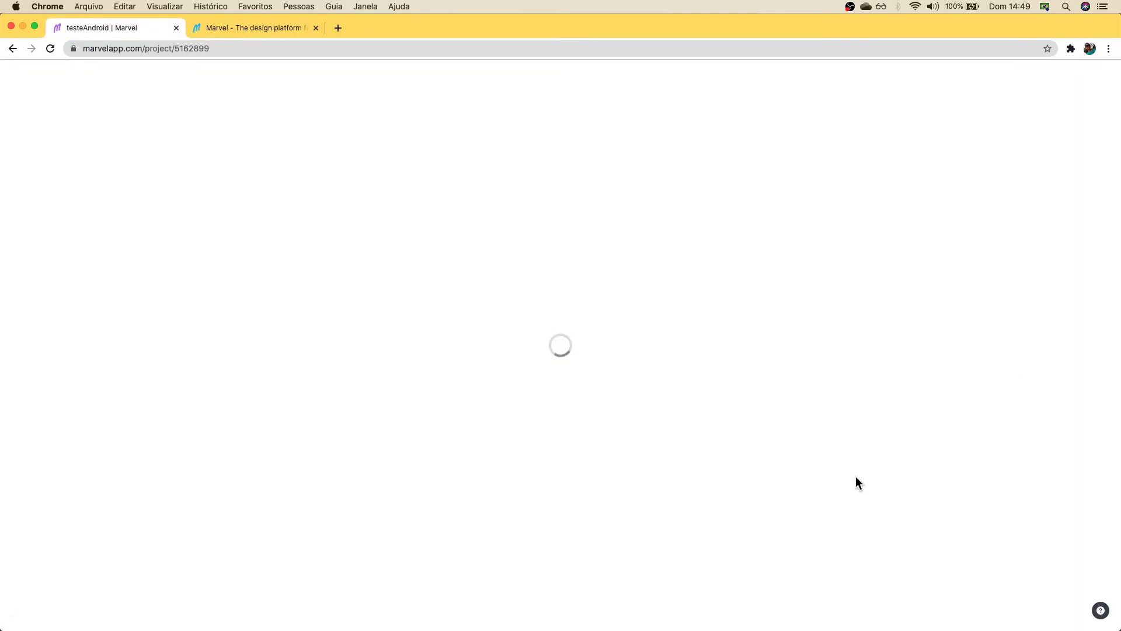
# Step: Add a new blank design created in Marvel and place the Android Menu component on it
pyautogui.scroll(-5, 966, 390)
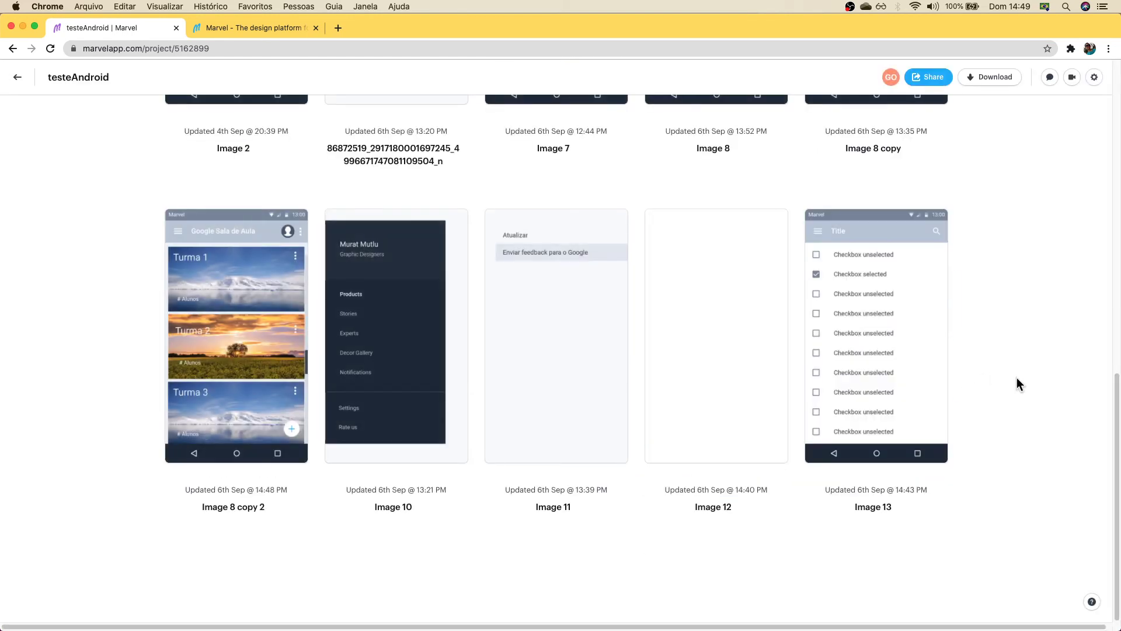
pyautogui.scroll(10, 1007, 327)
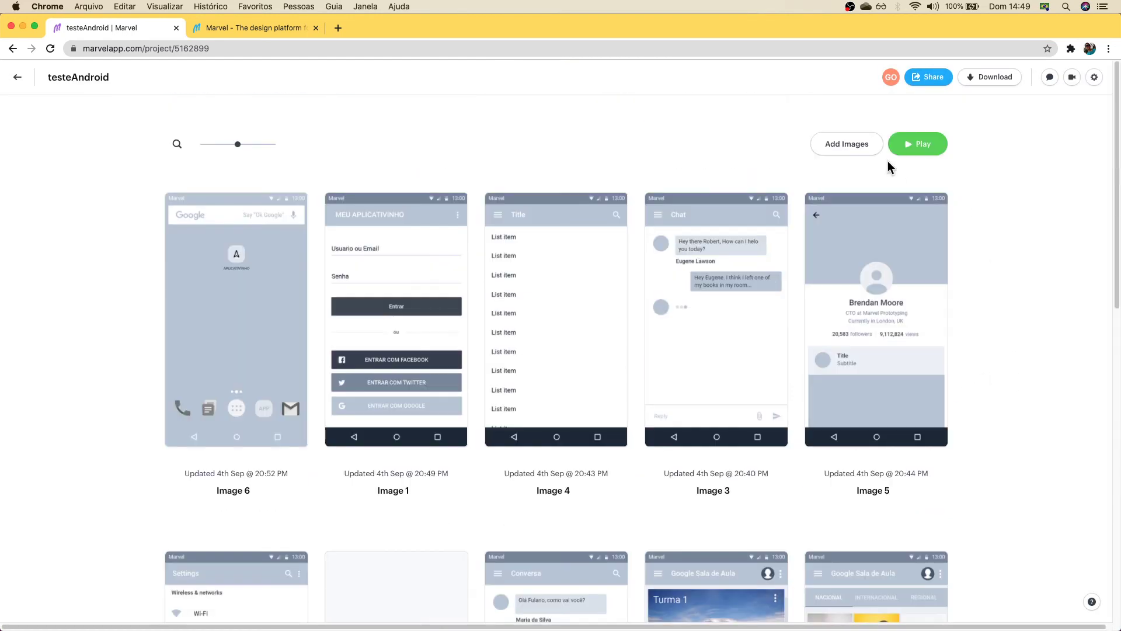
pyautogui.click(861, 149)
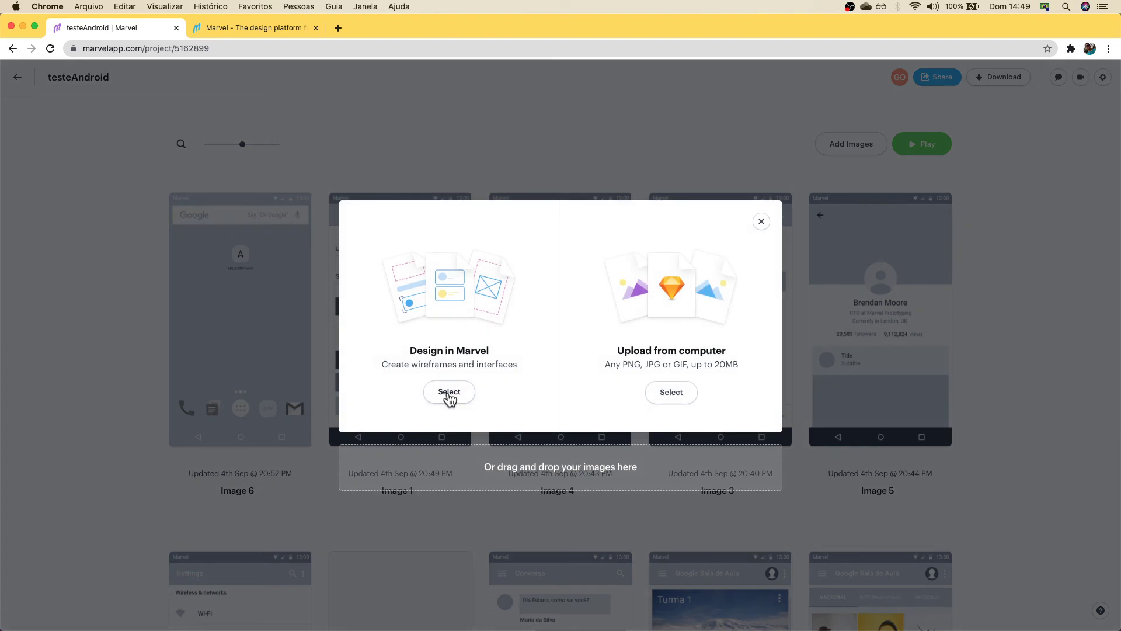
pyautogui.click(278, 394)
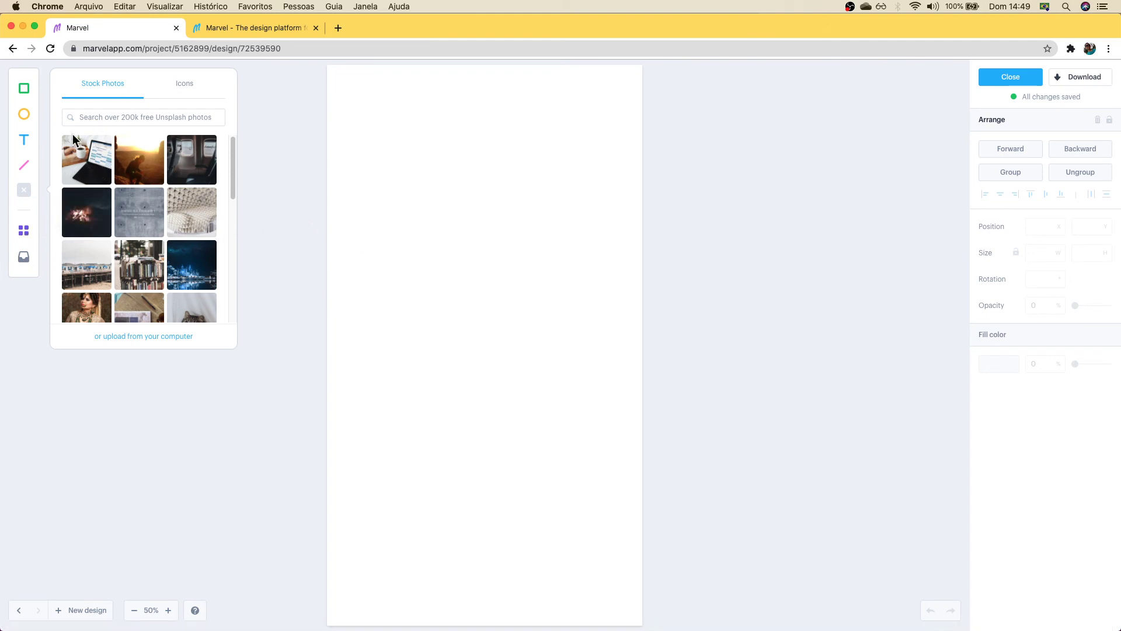
pyautogui.click(24, 234)
pyautogui.moveTo(109, 256)
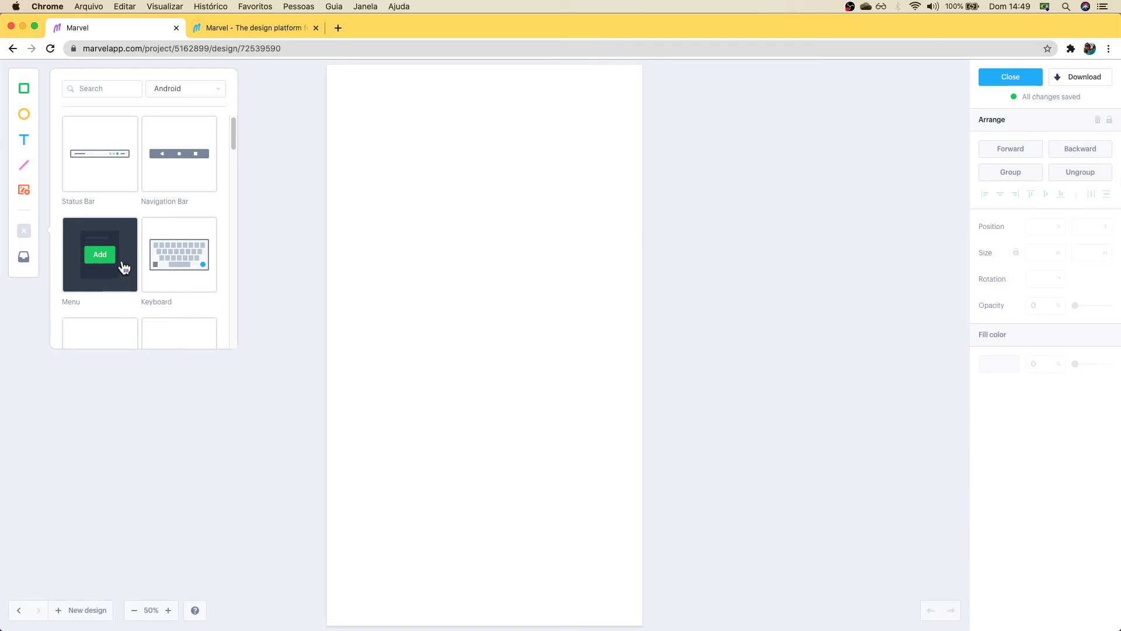
pyautogui.click(109, 264)
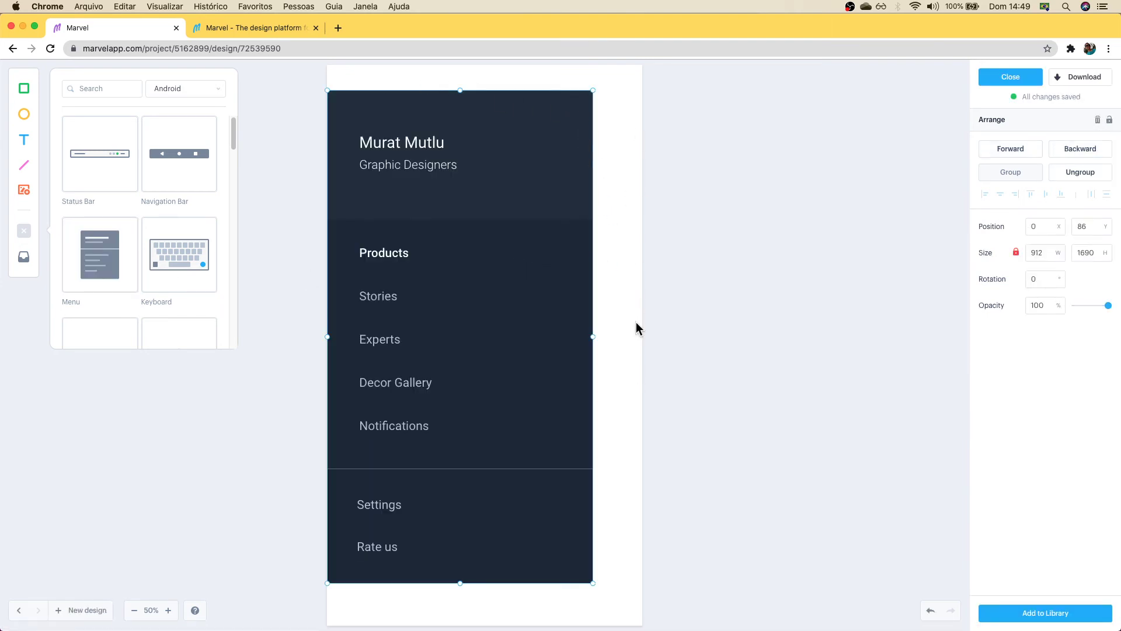
pyautogui.scroll(2, 693, 283)
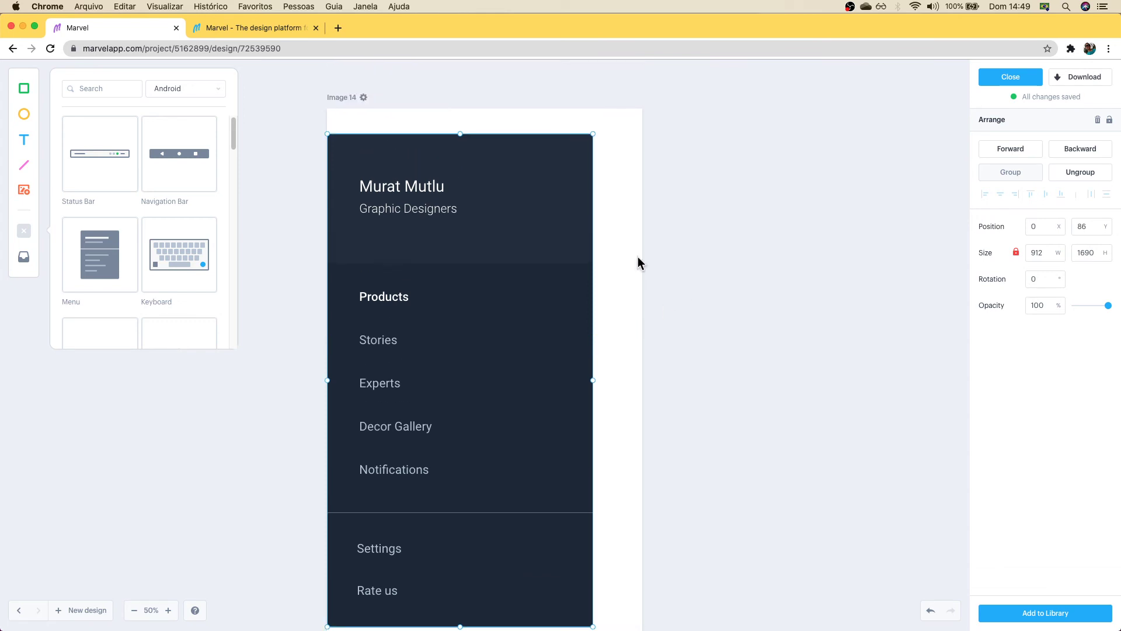
pyautogui.click(613, 245)
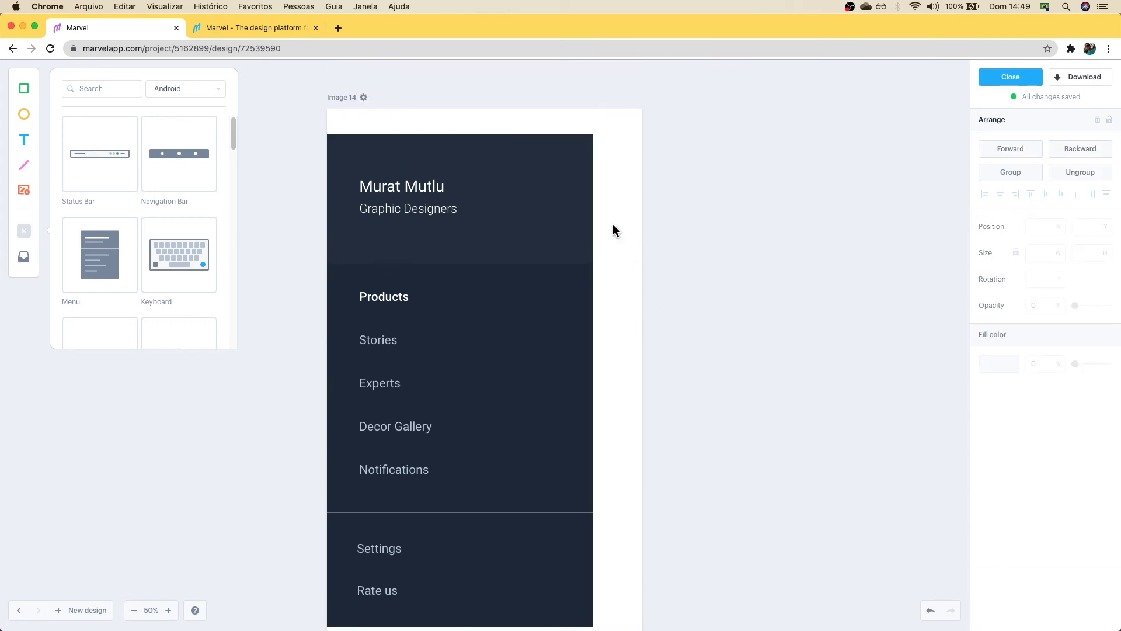
# Step: Set the background color opacity of the Image 14 artboard to 0%
pyautogui.click(349, 100)
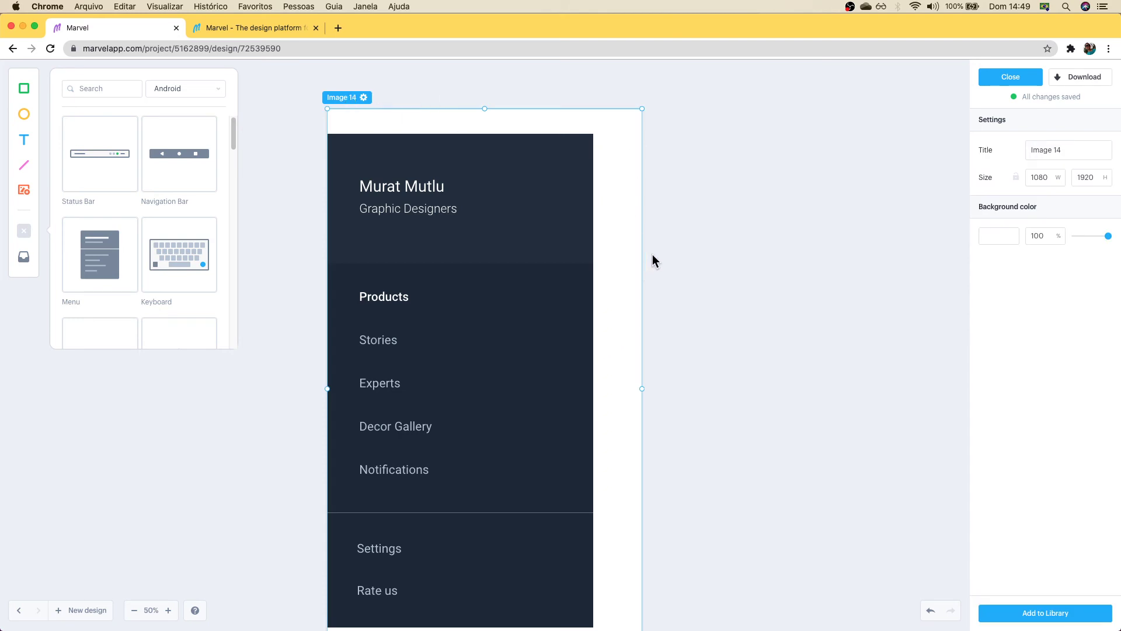
pyautogui.click(994, 240)
pyautogui.moveTo(1111, 241); pyautogui.dragTo(1062, 246)
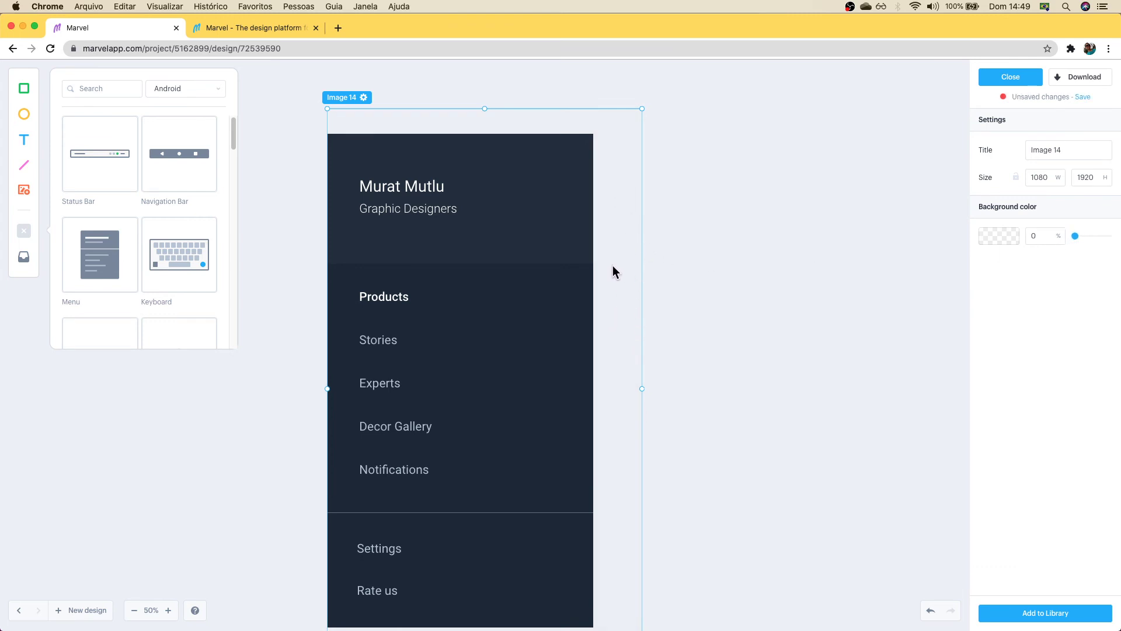
# Step: Replace the name heading of the side menu with the text "Menu"
pyautogui.click(415, 184)
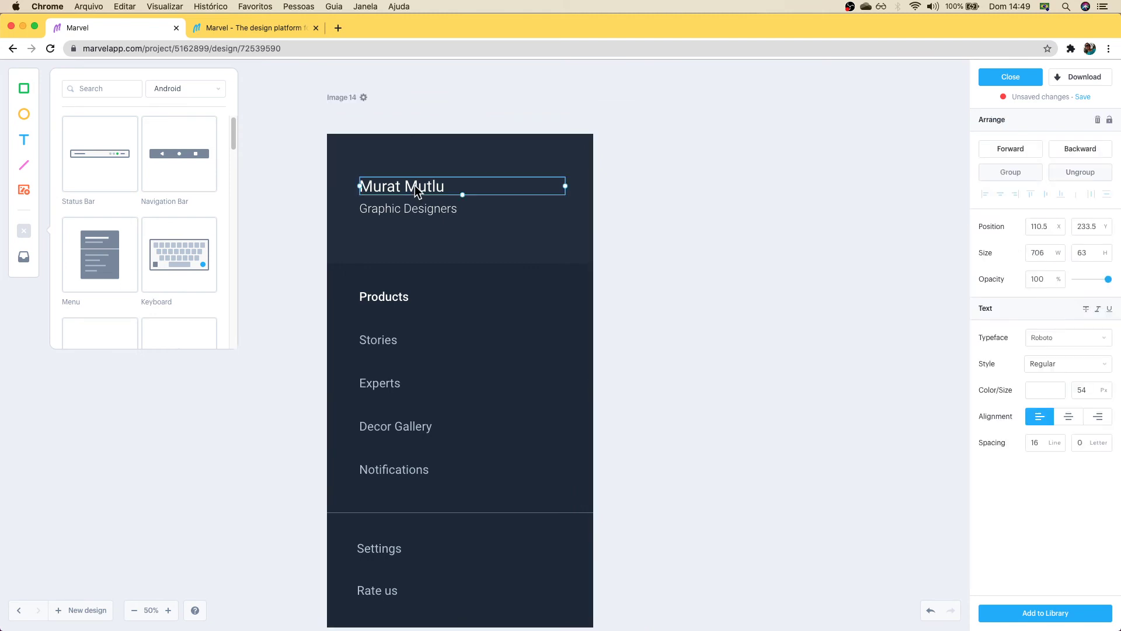
pyautogui.doubleClick(414, 185)
pyautogui.write('Menu')
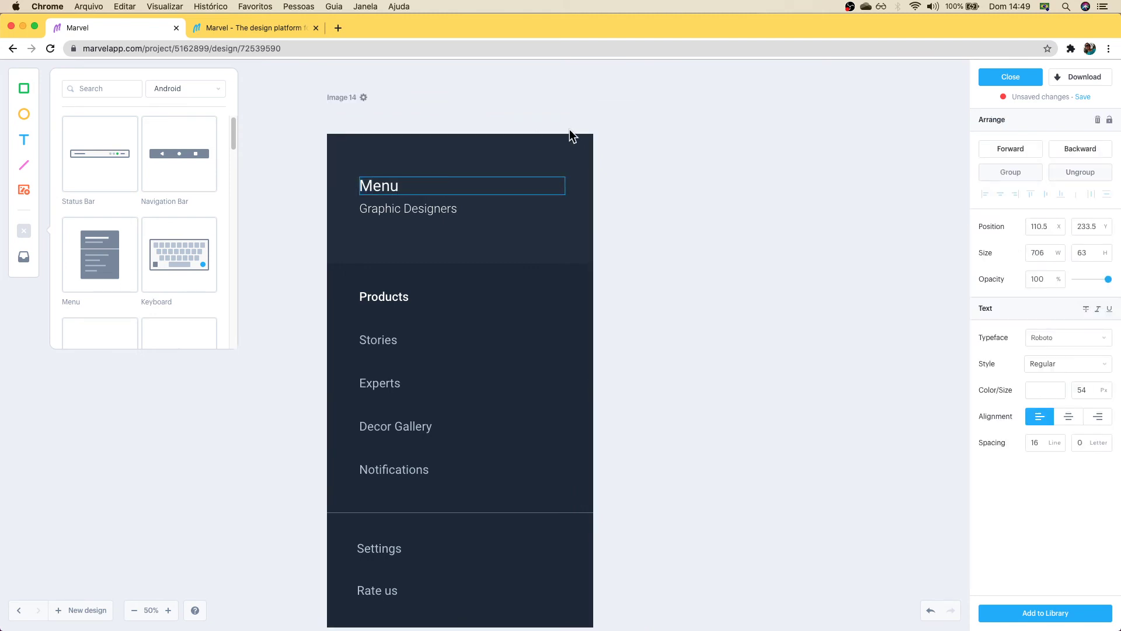
pyautogui.click(500, 220)
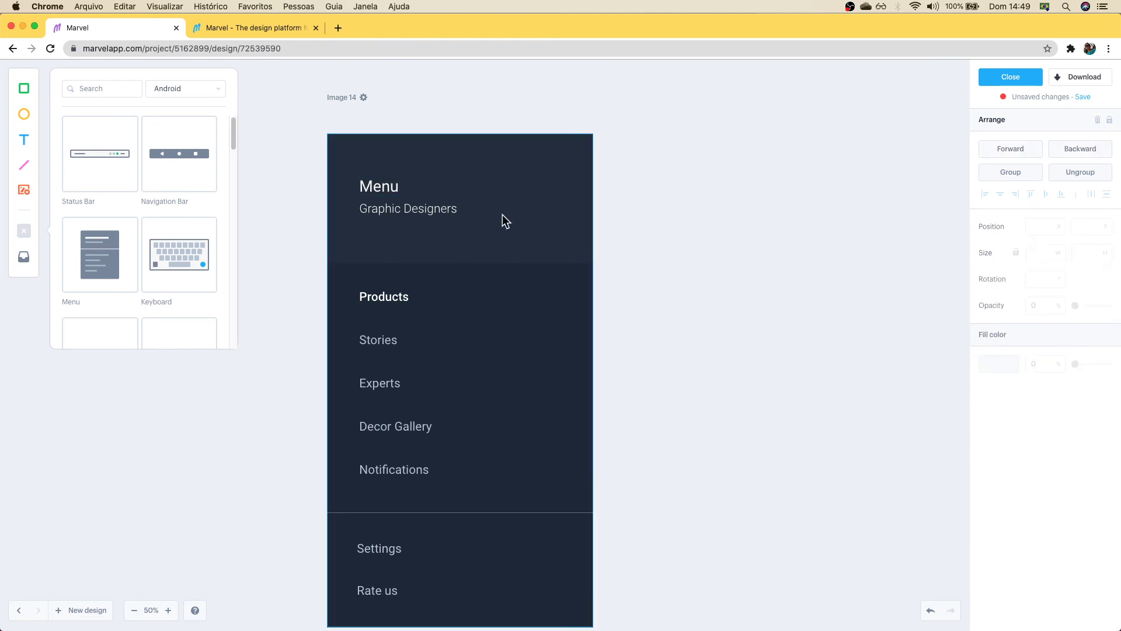
# Step: Close the menu design and open the Image 13 screen for prototyping from the project overview
pyautogui.click(1015, 82)
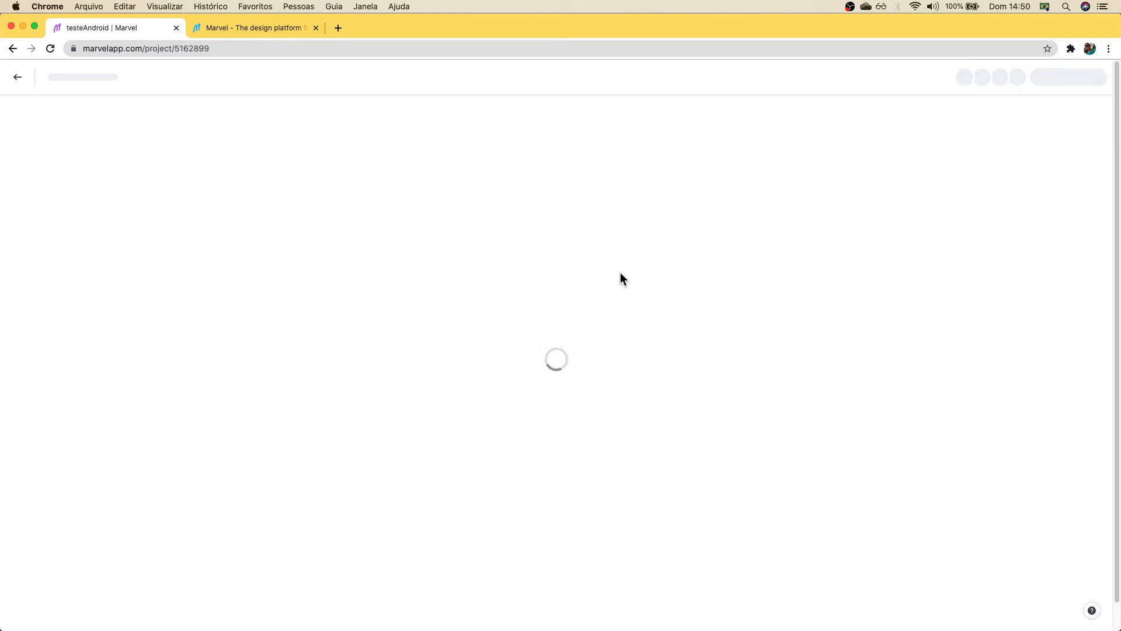
pyautogui.scroll(-15, 1010, 329)
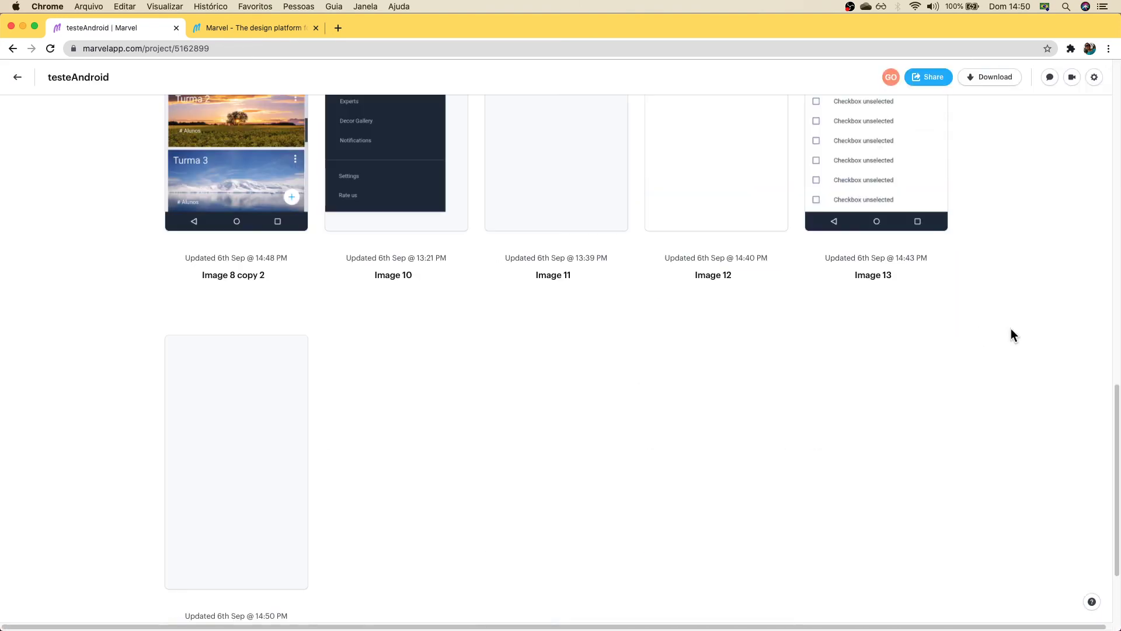
pyautogui.moveTo(259, 433)
pyautogui.scroll(5, 629, 419)
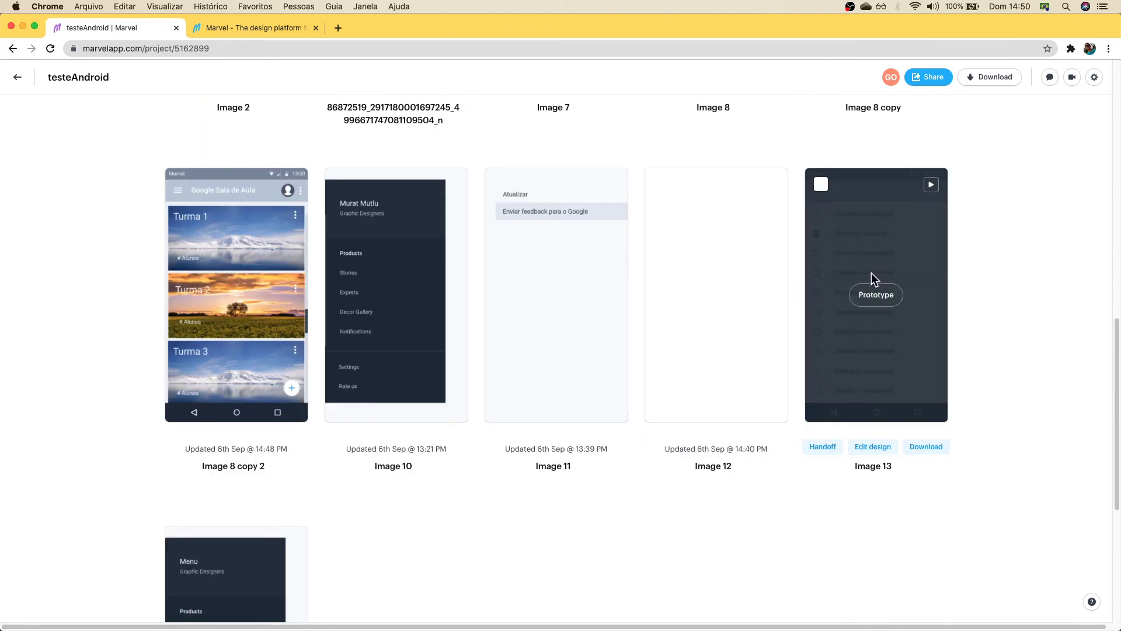
pyautogui.click(871, 295)
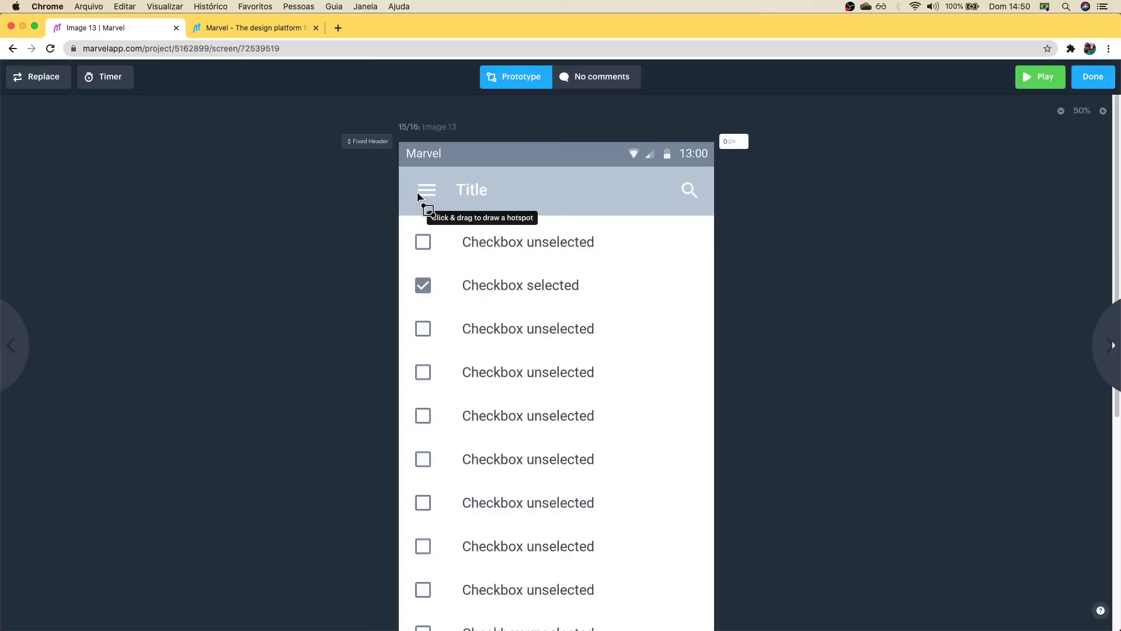
# Step: Draw a hotspot over the menu icon in Image 13's header and link it to Image 14
pyautogui.moveTo(410, 174); pyautogui.dragTo(451, 220)
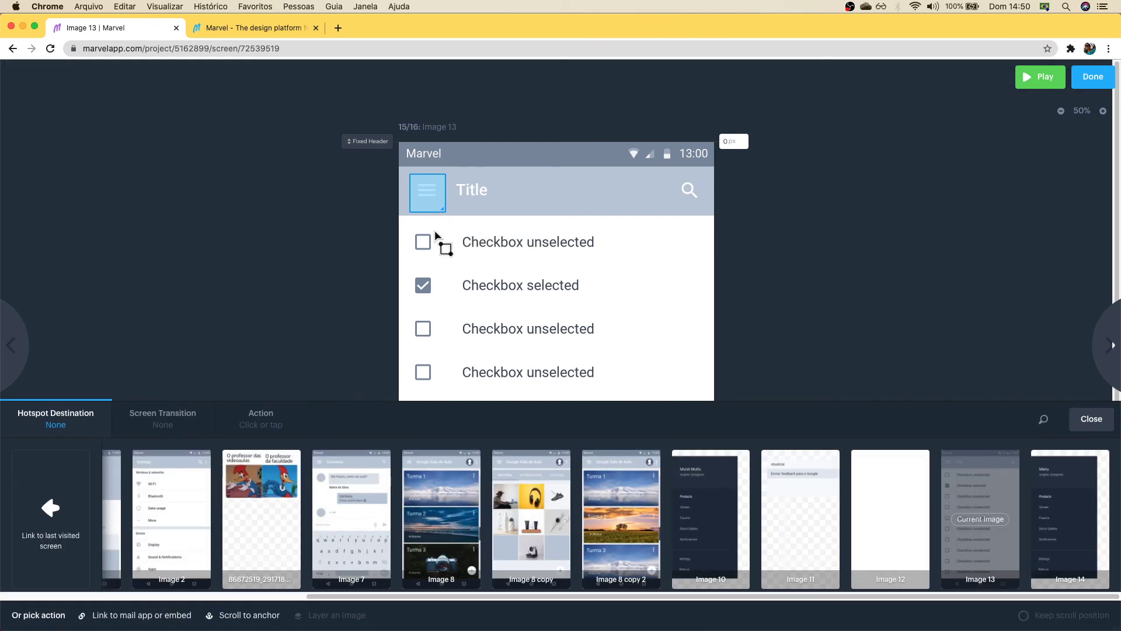
pyautogui.moveTo(730, 596); pyautogui.dragTo(786, 596)
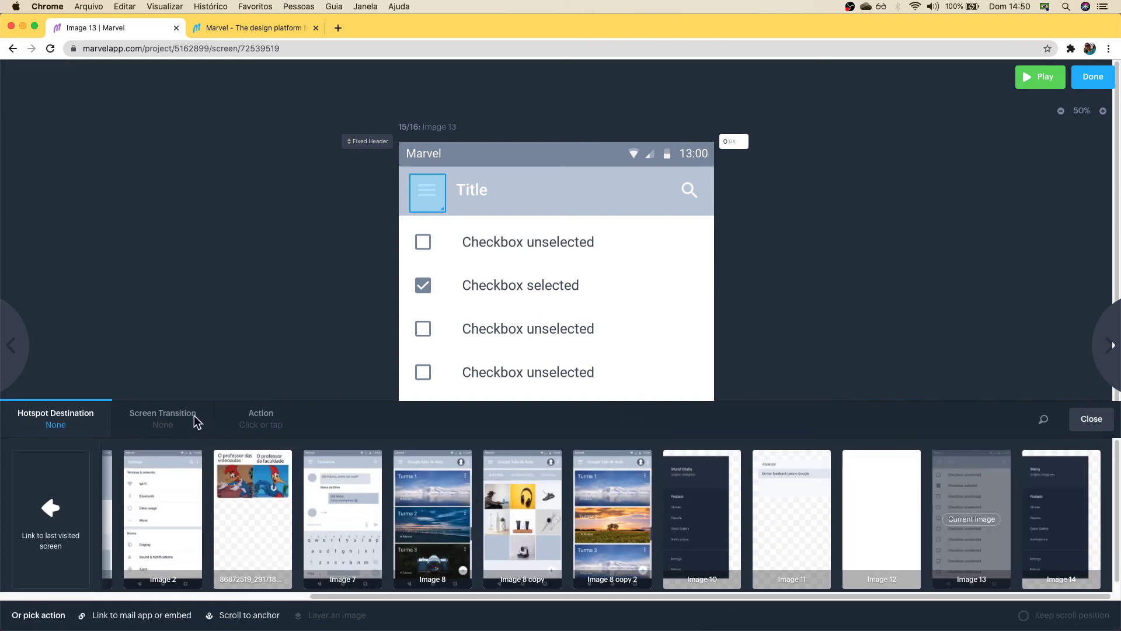
pyautogui.click(1069, 525)
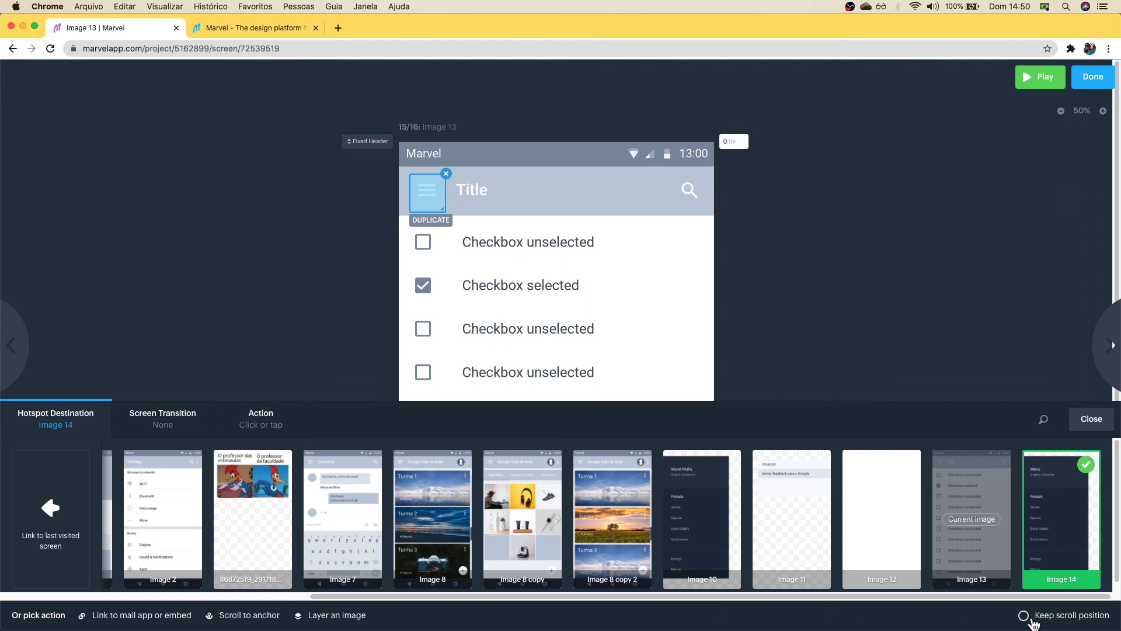
# Step: Save Image 14 as a centered layer for the menu icon hotspot and set its screen transition to Push Right
pyautogui.click(338, 614)
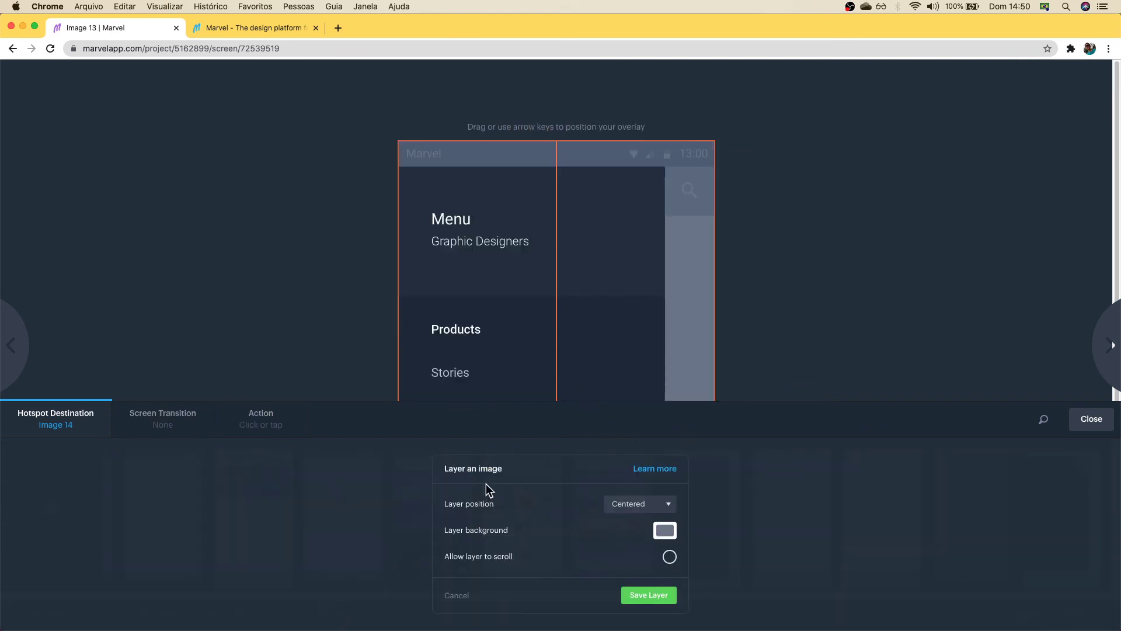
pyautogui.click(633, 595)
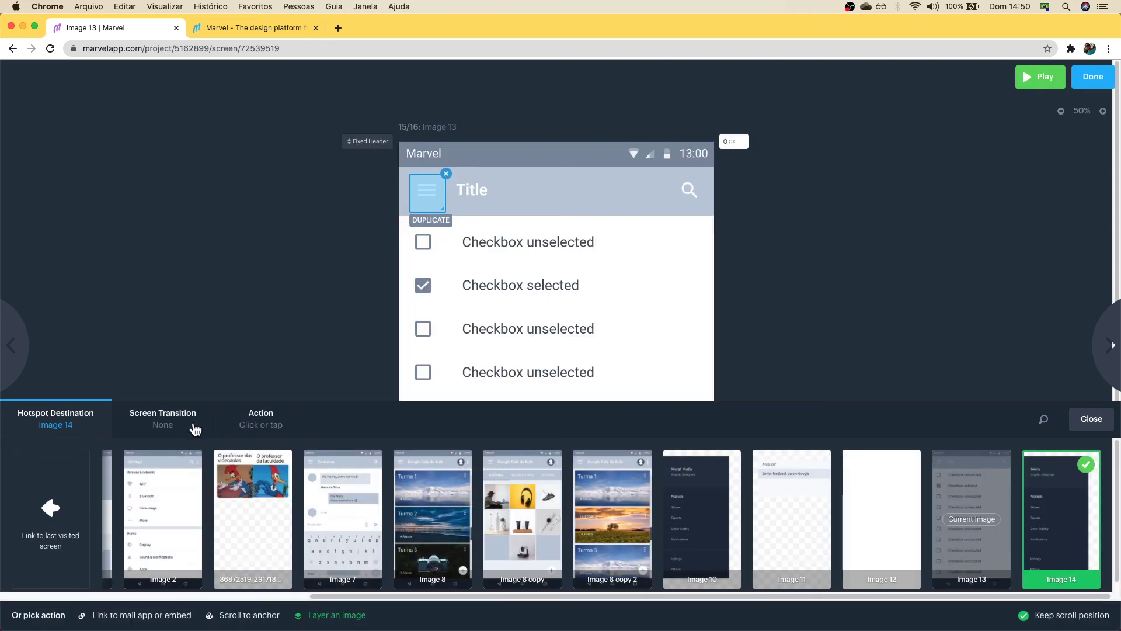
pyautogui.click(187, 423)
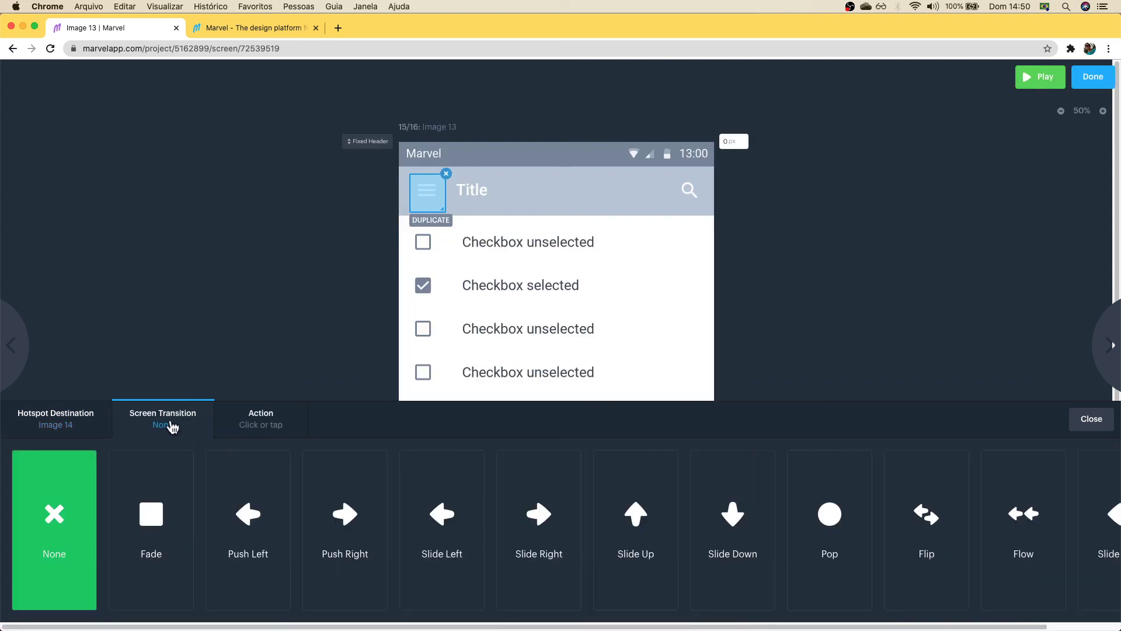
pyautogui.click(363, 524)
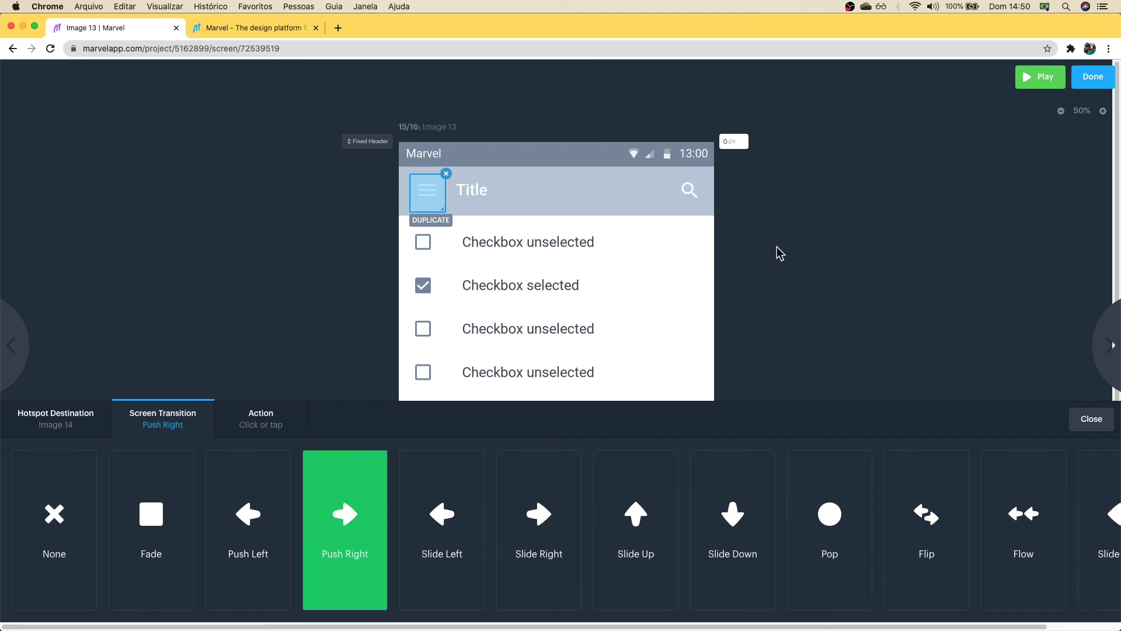
# Step: Play the prototype from Image 13, test opening the side menu, and return to the prototype editor
pyautogui.click(1033, 79)
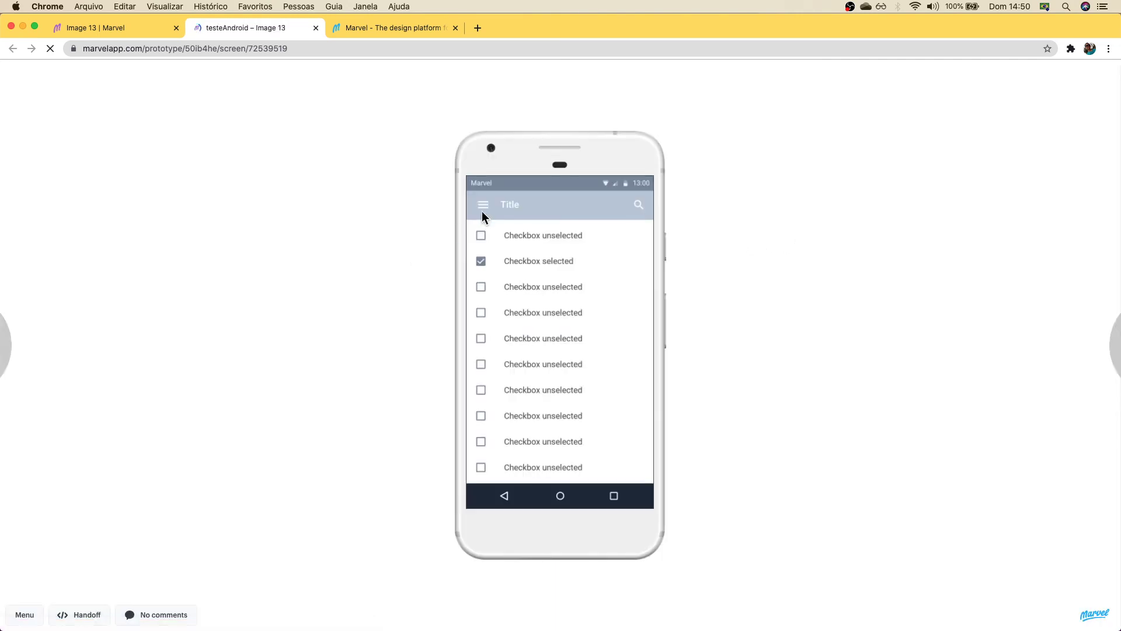
pyautogui.click(485, 205)
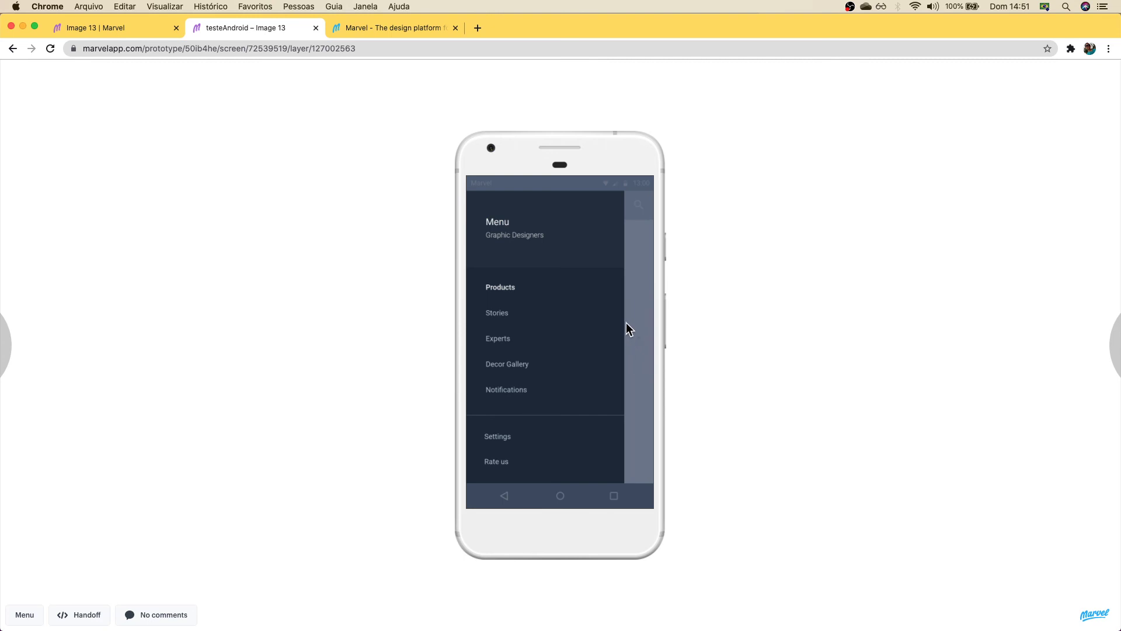
pyautogui.click(156, 39)
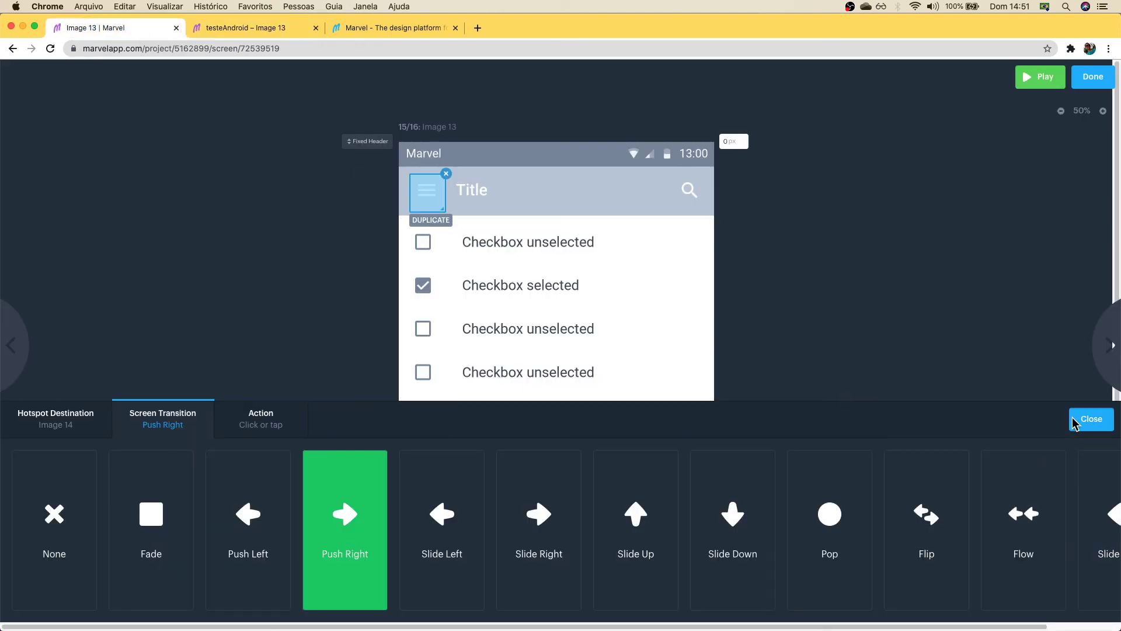
# Step: Close the menu icon hotspot's settings and move on to the Image 14 screen
pyautogui.click(1092, 418)
pyautogui.scroll(-5, 1045, 479)
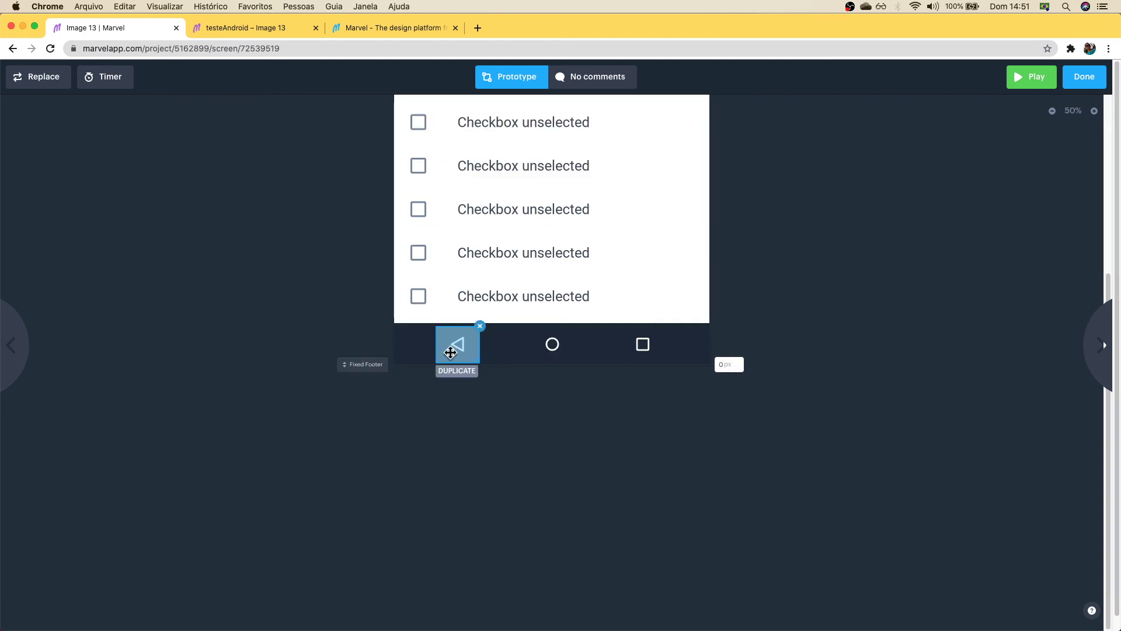
pyautogui.click(1104, 342)
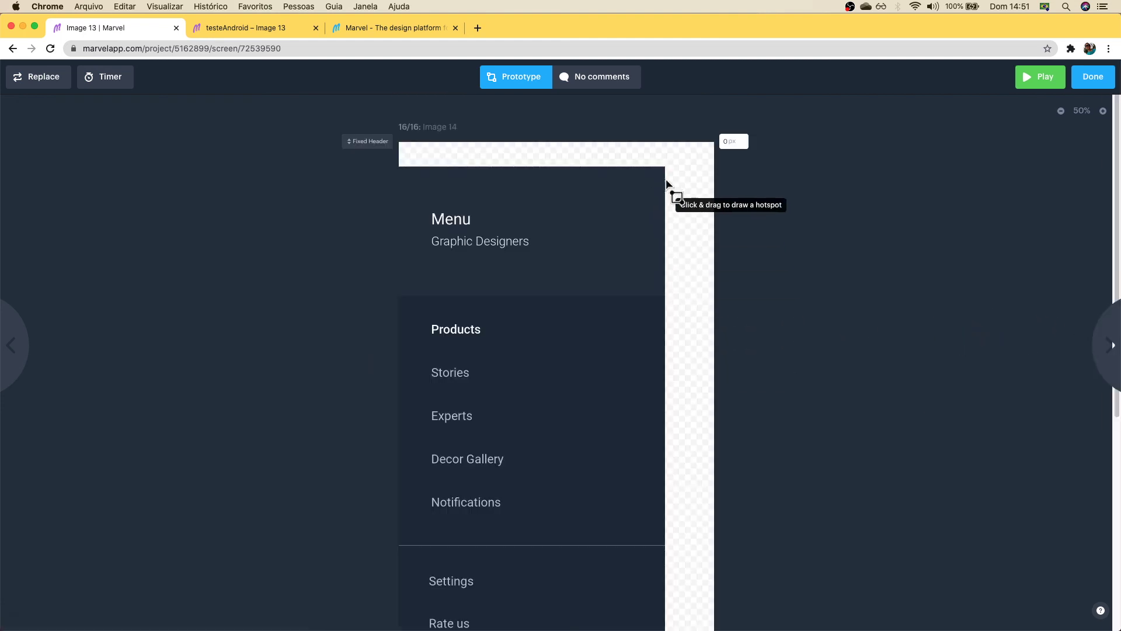
# Step: Draw a hotspot over the transparent strip beside the menu, stretch it to the menu's lower edge, and link it to the last visited screen
pyautogui.moveTo(671, 198)
pyautogui.mouseDown()
pyautogui.moveTo(706, 348)
pyautogui.moveTo(711, 605)
pyautogui.moveTo(731, 601)
pyautogui.mouseUp()
pyautogui.scroll(-5, 706, 348)
pyautogui.scroll(-3, 711, 606)
pyautogui.moveTo(711, 290); pyautogui.dragTo(713, 293)
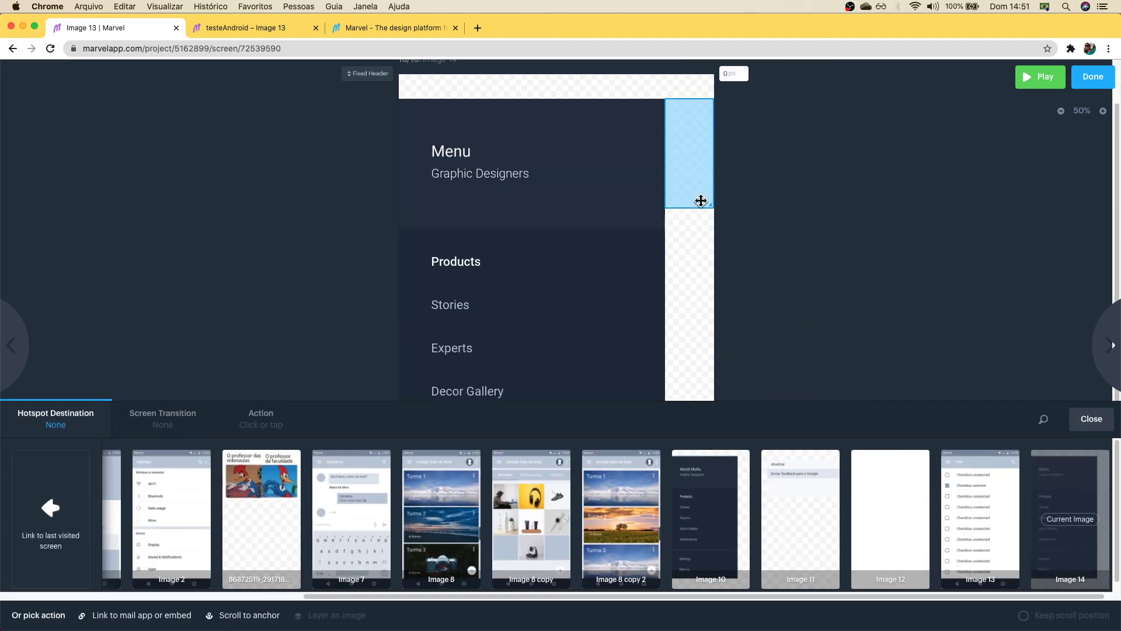
pyautogui.moveTo(710, 206); pyautogui.dragTo(713, 389)
pyautogui.scroll(-3, 738, 285)
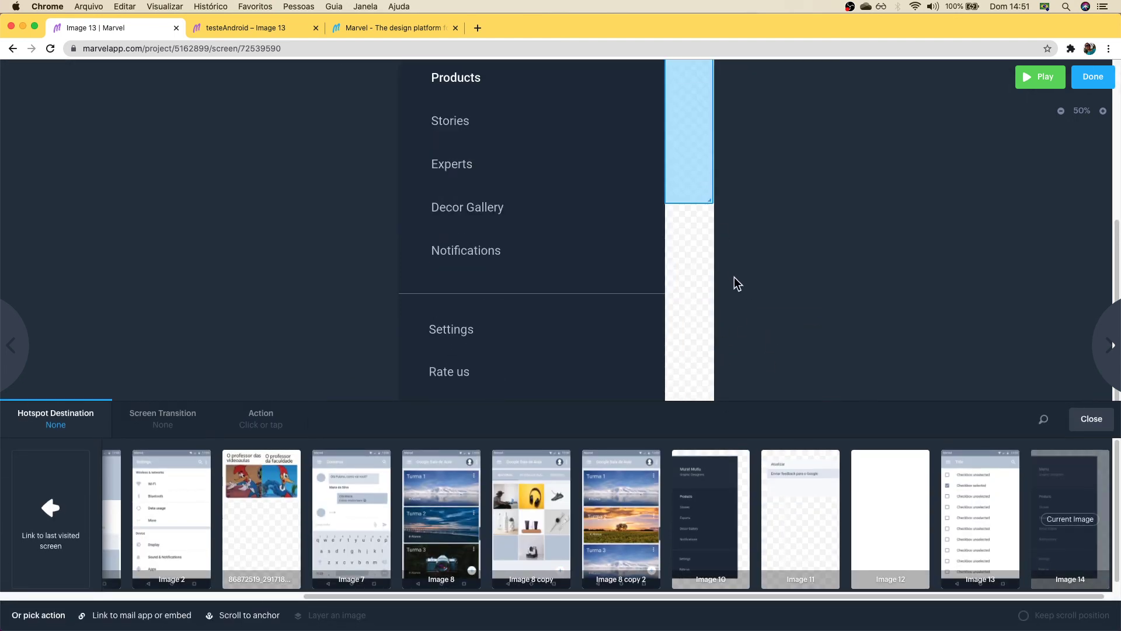
pyautogui.scroll(-1, 710, 194)
pyautogui.moveTo(709, 135); pyautogui.dragTo(714, 324)
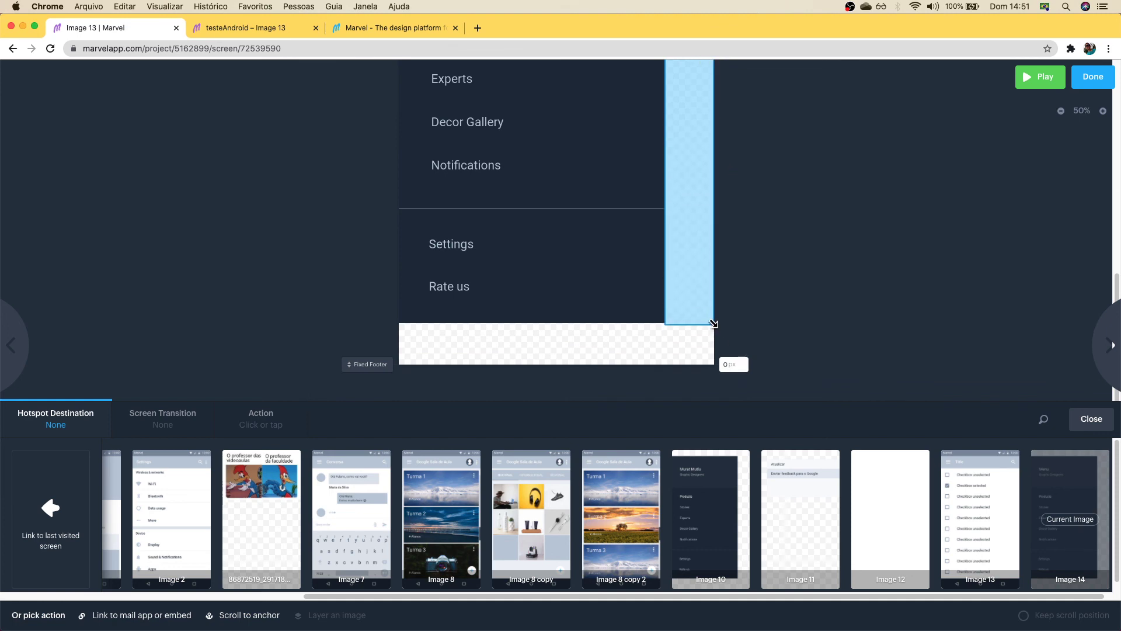
pyautogui.click(49, 518)
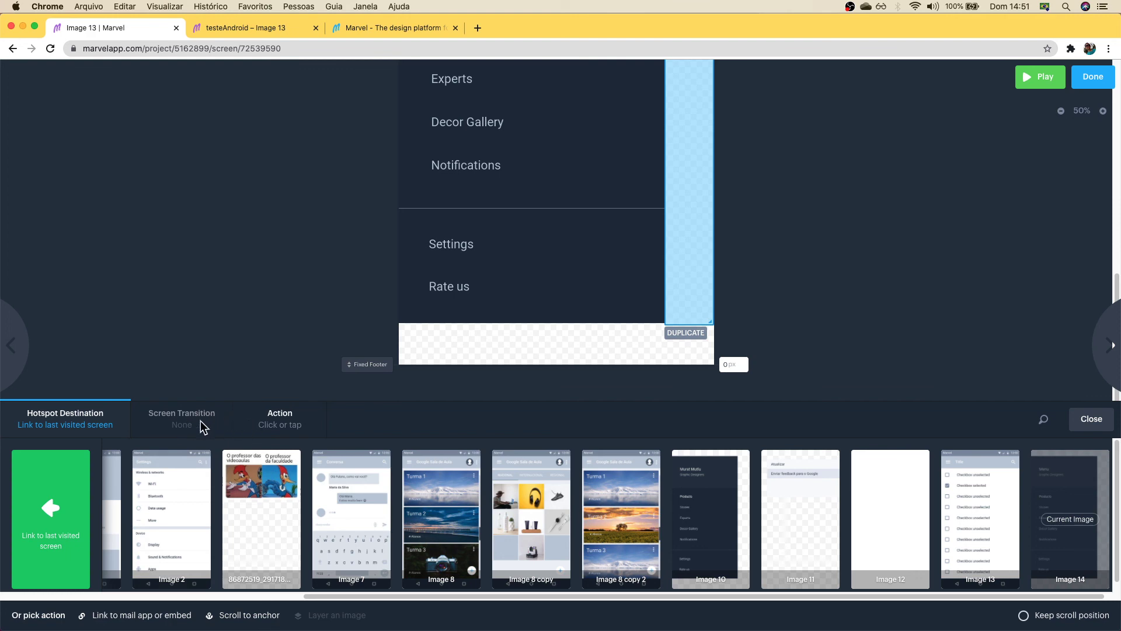
# Step: Review the available actions for the strip hotspot and play the prototype from the Image 14 screen
pyautogui.click(280, 418)
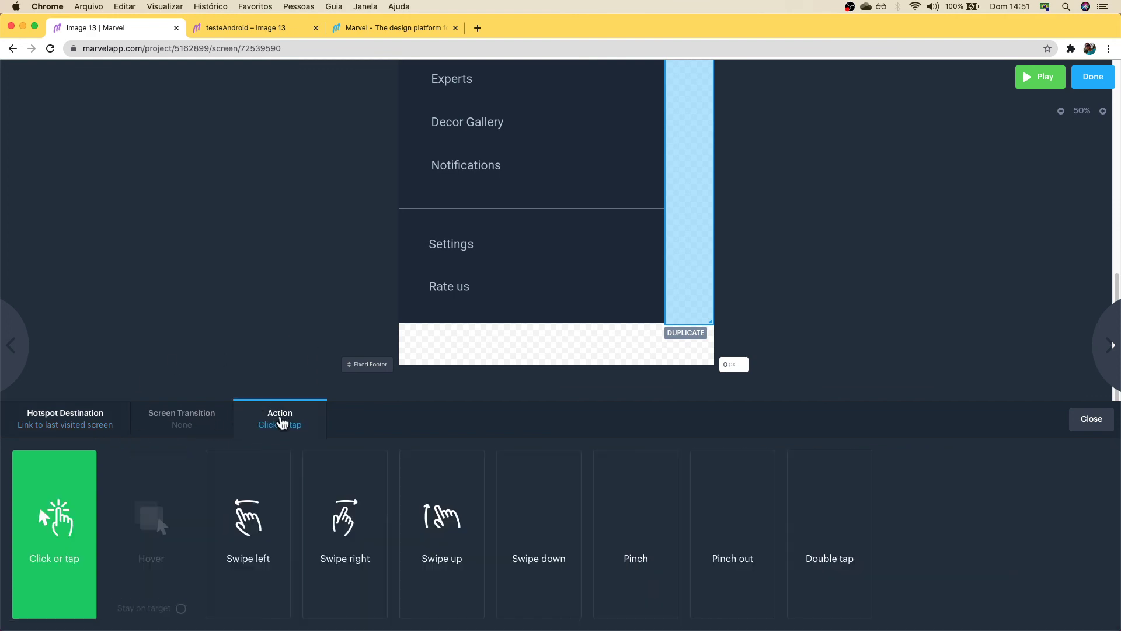
pyautogui.click(80, 425)
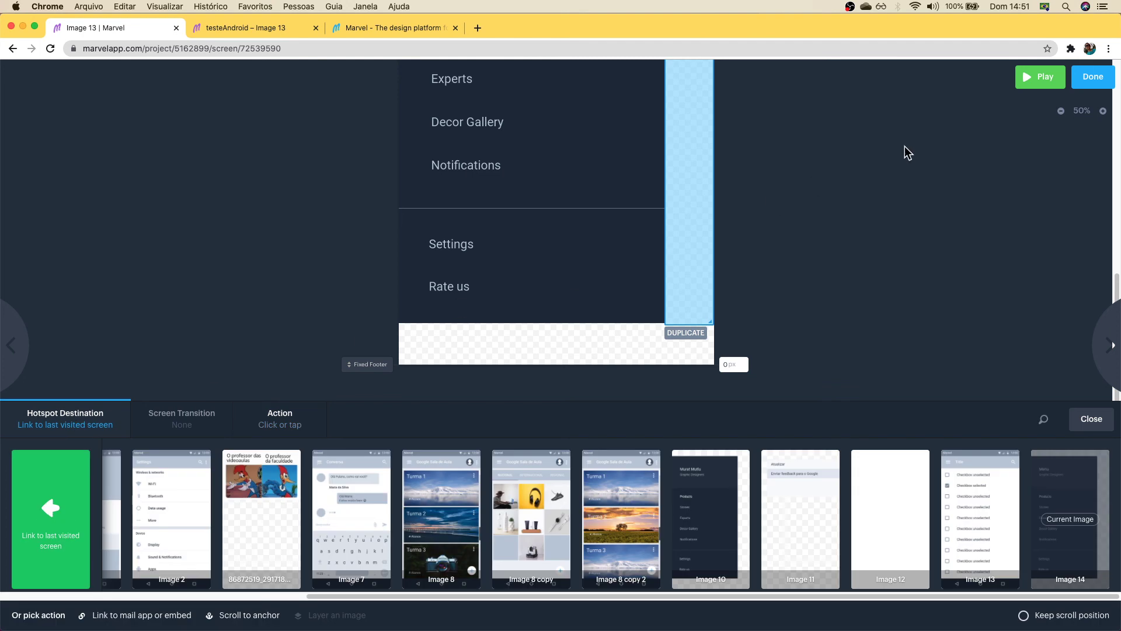
pyautogui.click(1031, 85)
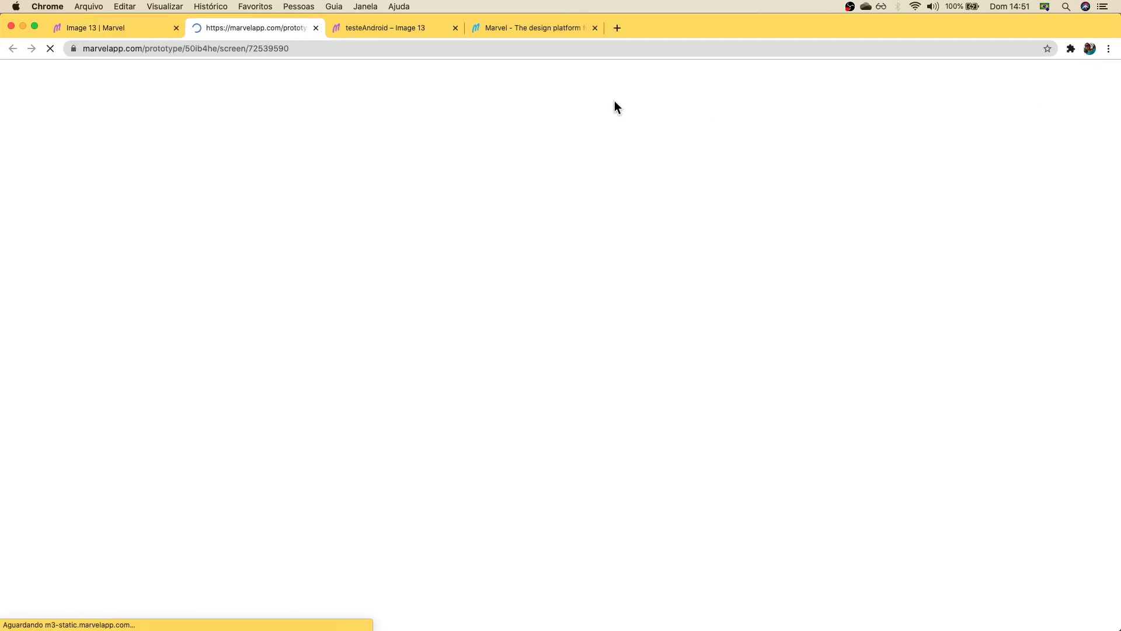
# Step: Close both open prototype previews and change the strip hotspot's destination to Image 13
pyautogui.click(394, 34)
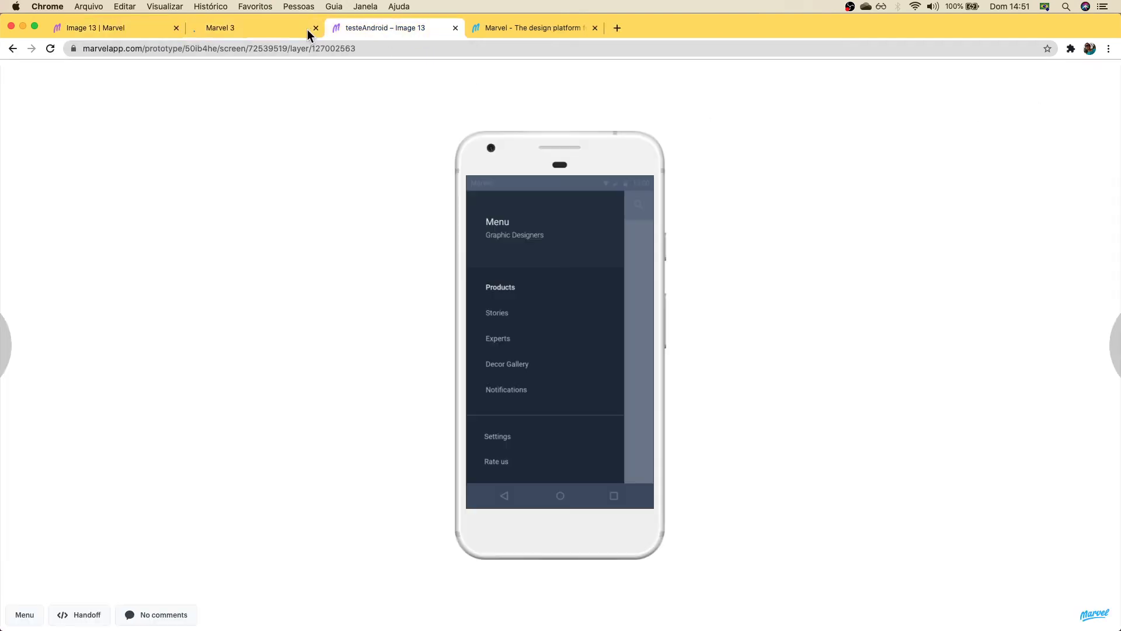
pyautogui.click(313, 29)
pyautogui.click(315, 27)
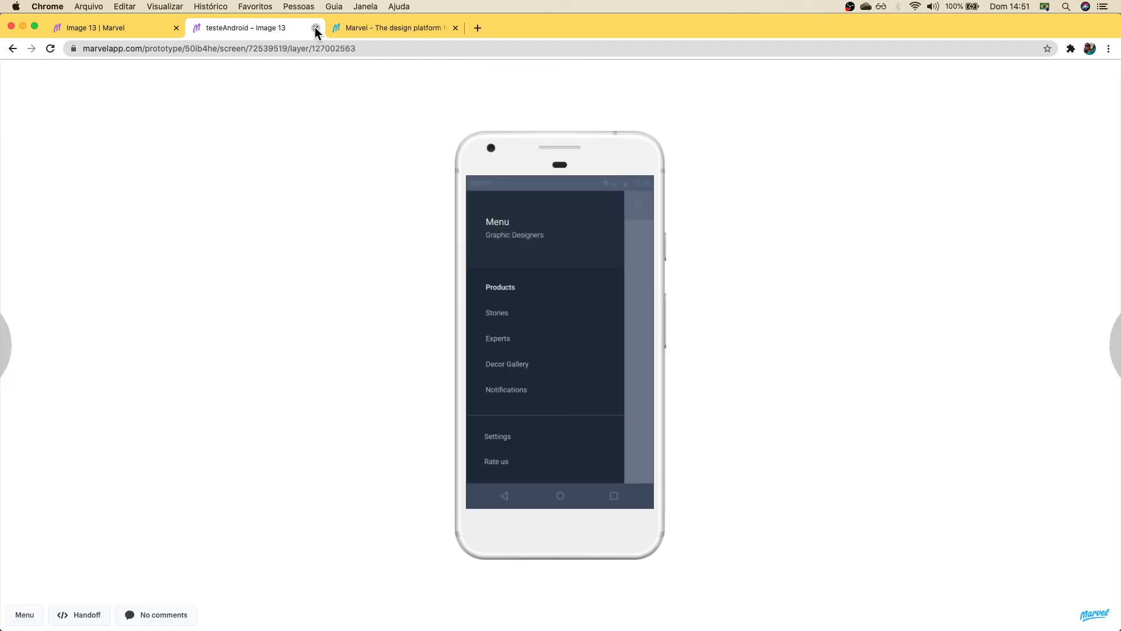
pyautogui.click(314, 28)
pyautogui.click(174, 31)
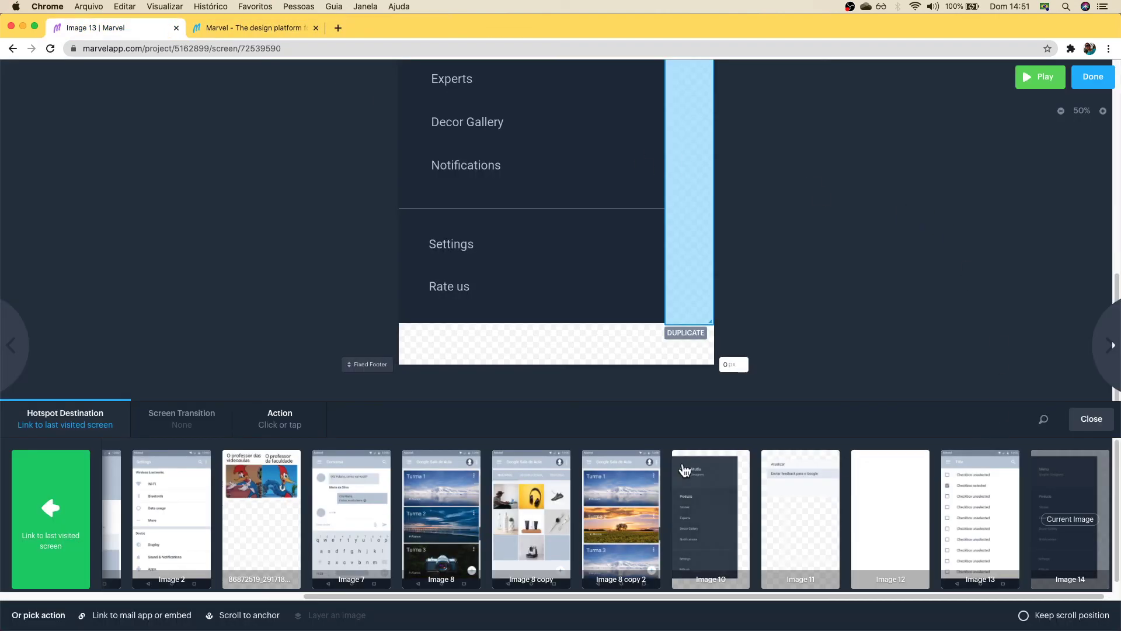
pyautogui.click(966, 493)
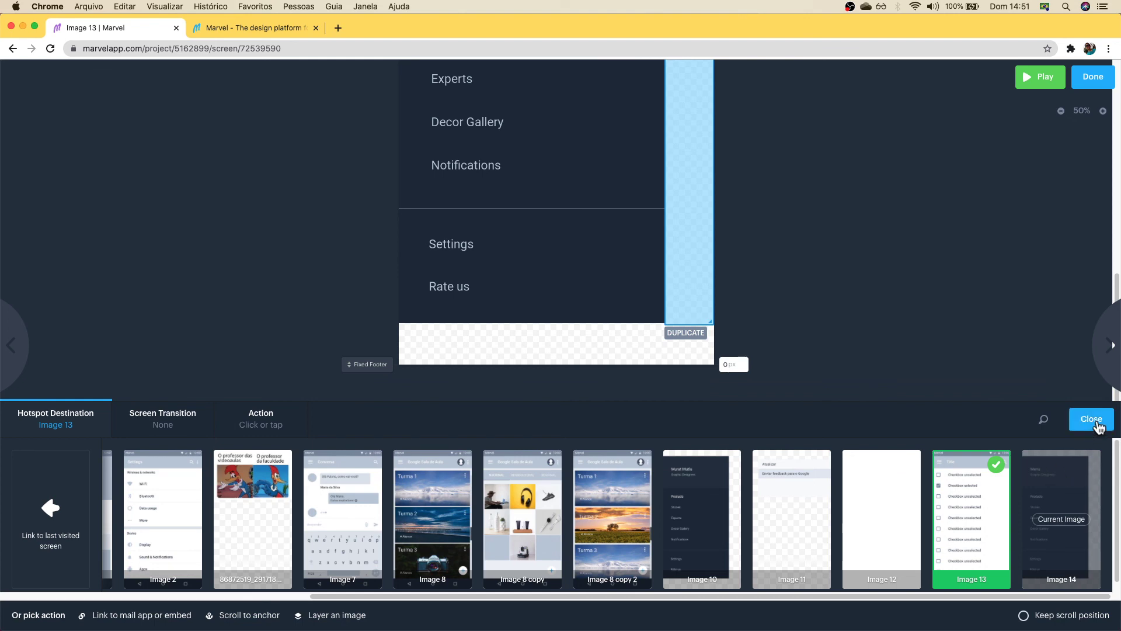
# Step: Play the prototype from Image 14, test closing and reopening the side menu, and return to the prototype editor
pyautogui.click(1037, 76)
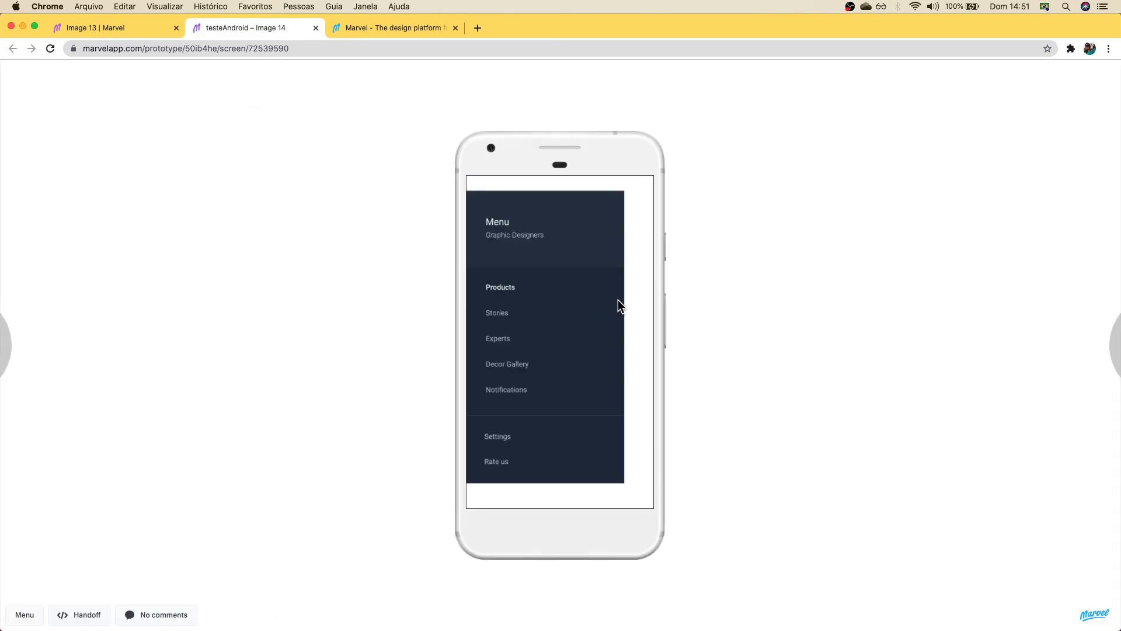
pyautogui.click(642, 292)
pyautogui.click(482, 206)
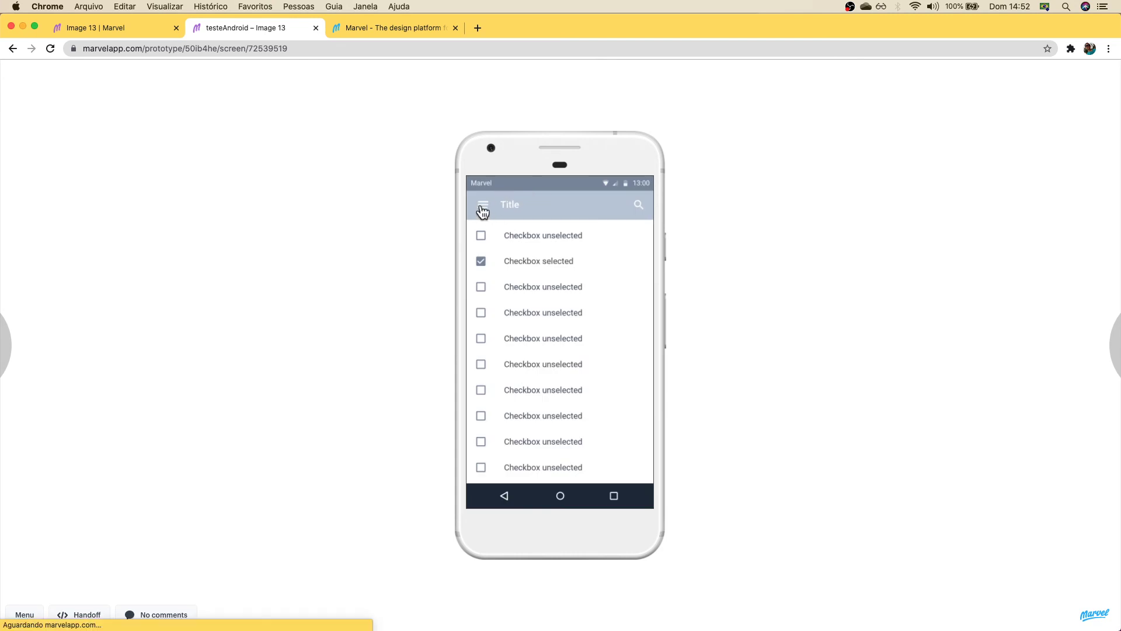
pyautogui.click(642, 310)
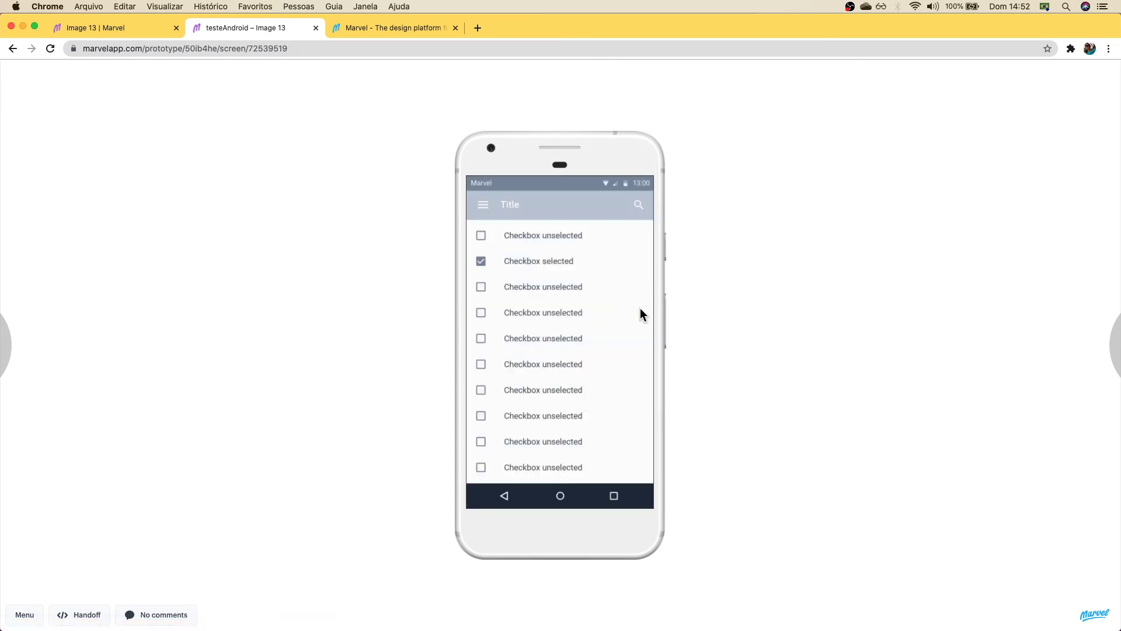
pyautogui.click(495, 208)
pyautogui.click(645, 303)
pyautogui.click(111, 28)
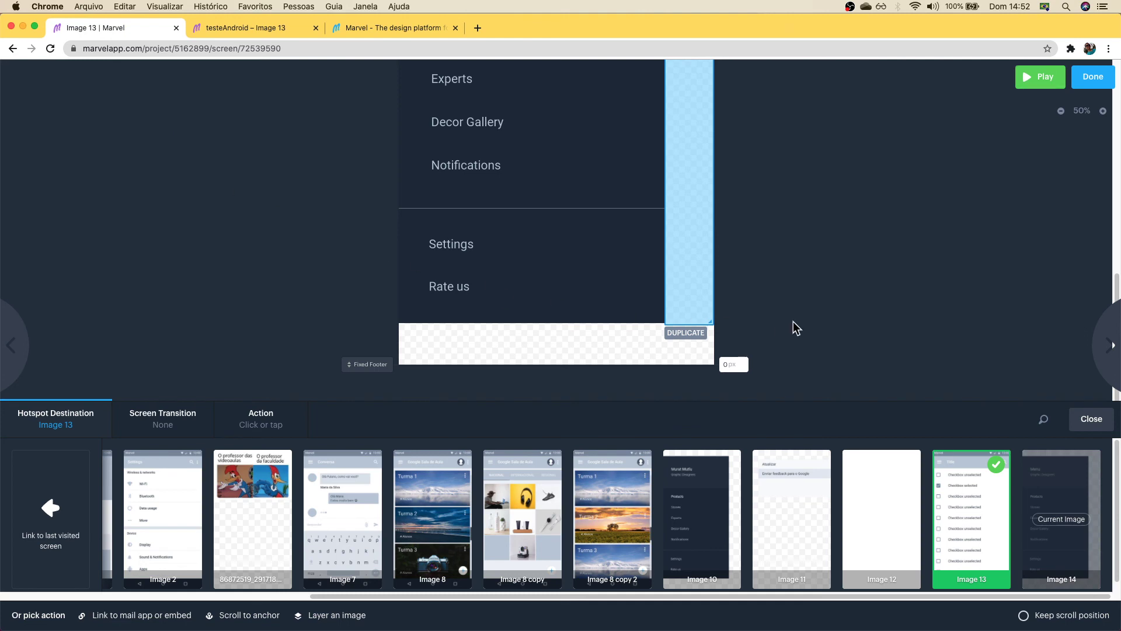